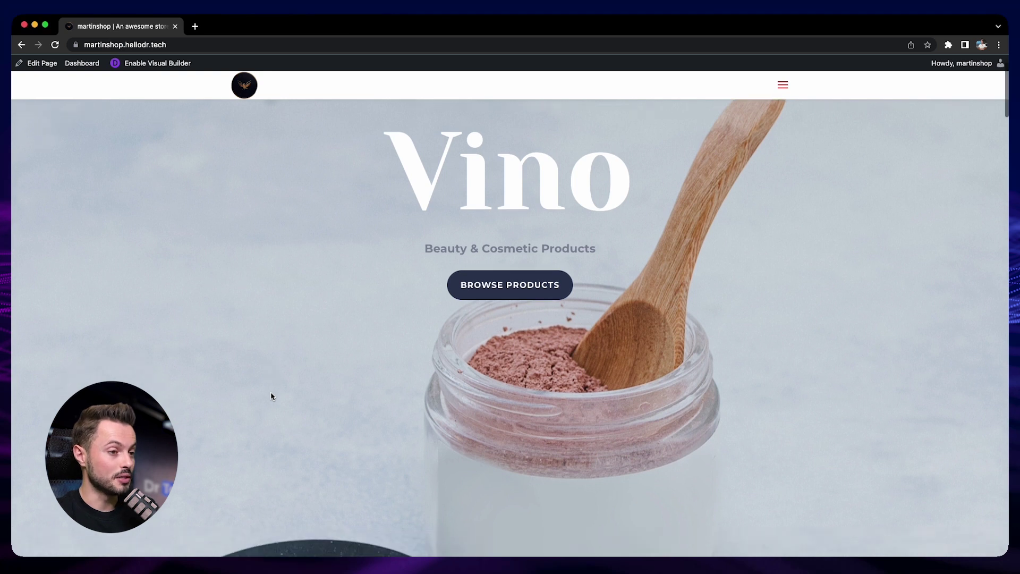
Enable the Visual Builder for the shop's home page
{"action": "scroll", "coordinate": [272, 396], "scroll_direction": "down", "scroll_amount": 4}
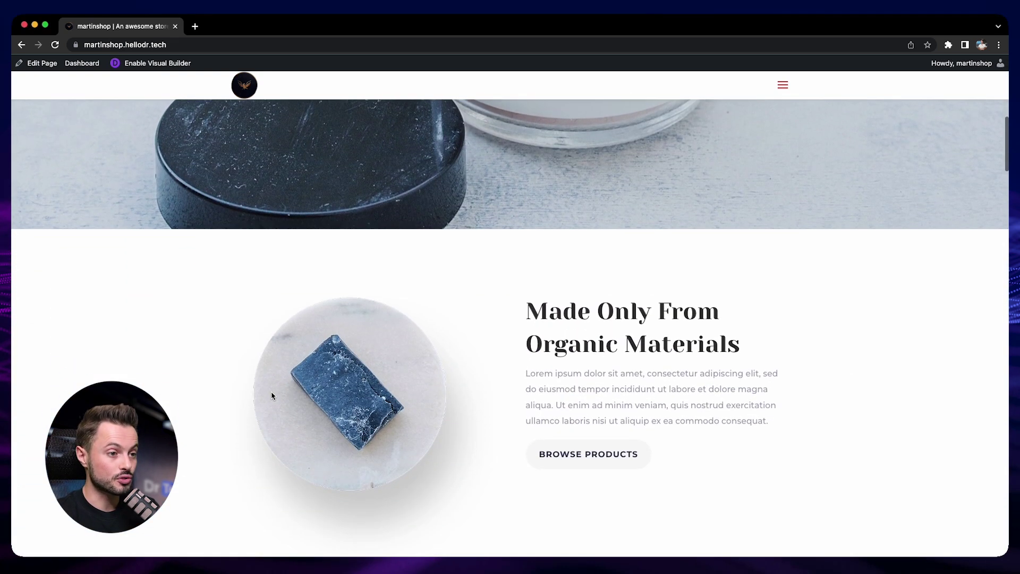
{"action": "scroll", "coordinate": [272, 395], "scroll_direction": "up", "scroll_amount": 10}
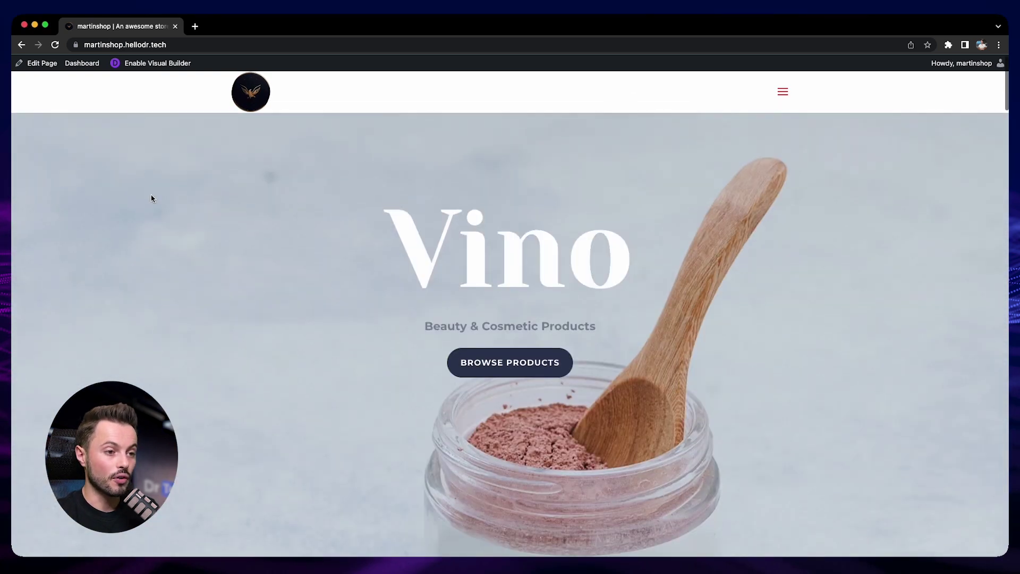
{"action": "left_click", "coordinate": [137, 63]}
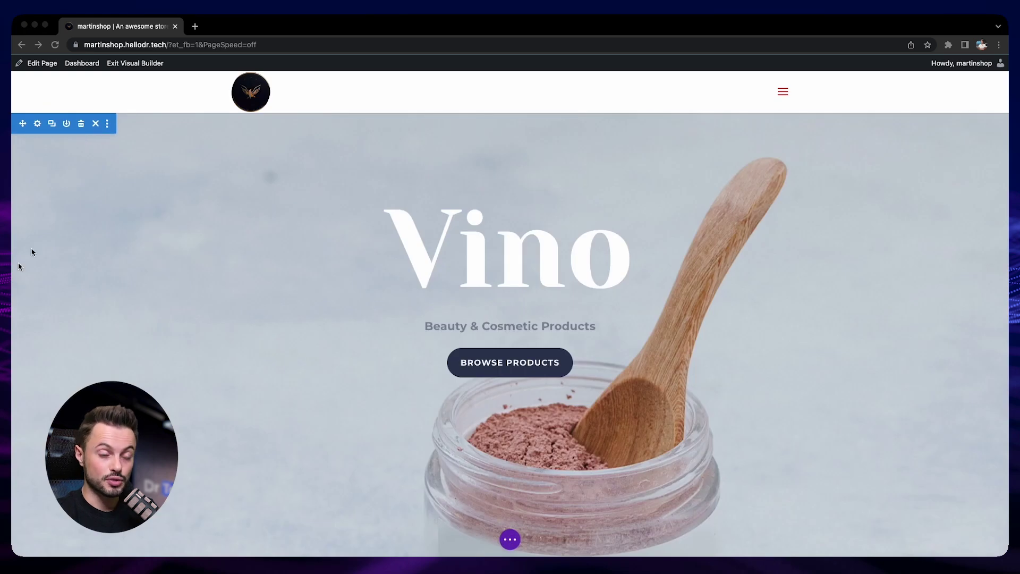
Look through the page's hero and features sections in the builder, ending back at the hero
{"action": "left_click", "coordinate": [245, 194]}
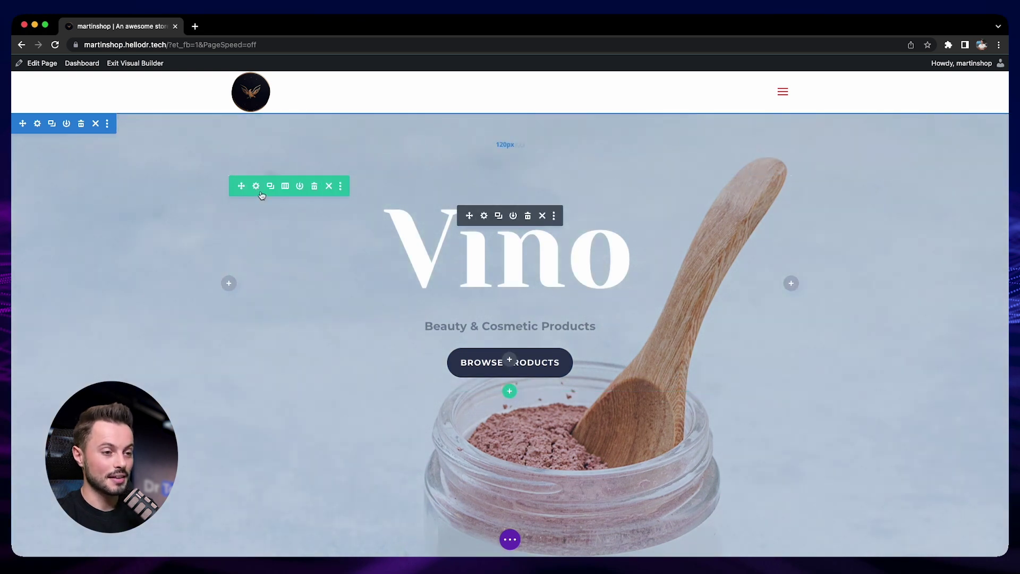
{"action": "scroll", "coordinate": [323, 290], "scroll_direction": "down", "scroll_amount": 5}
{"action": "scroll", "coordinate": [323, 293], "scroll_direction": "down", "scroll_amount": 6}
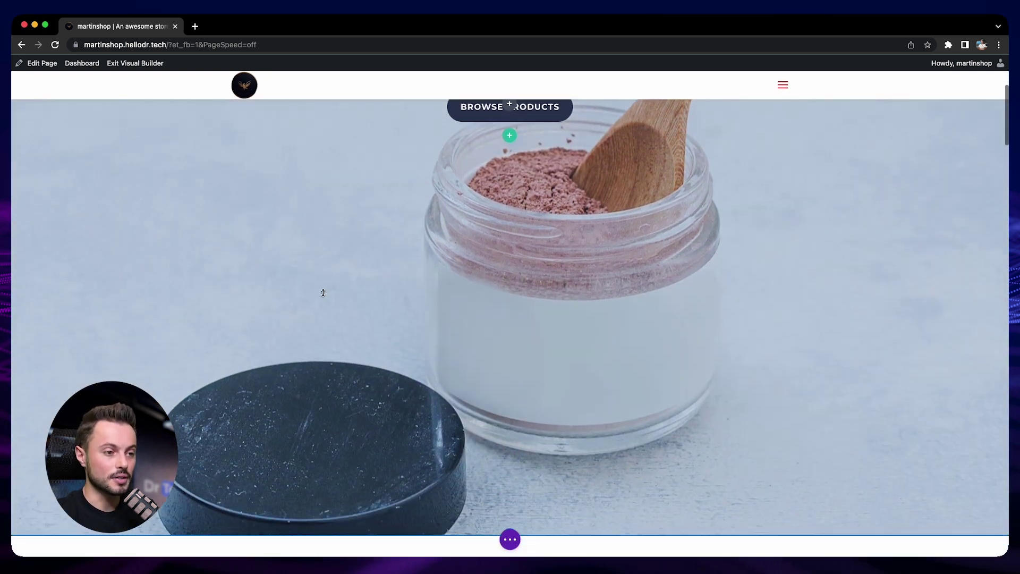
{"action": "scroll", "coordinate": [594, 366], "scroll_direction": "down", "scroll_amount": 3}
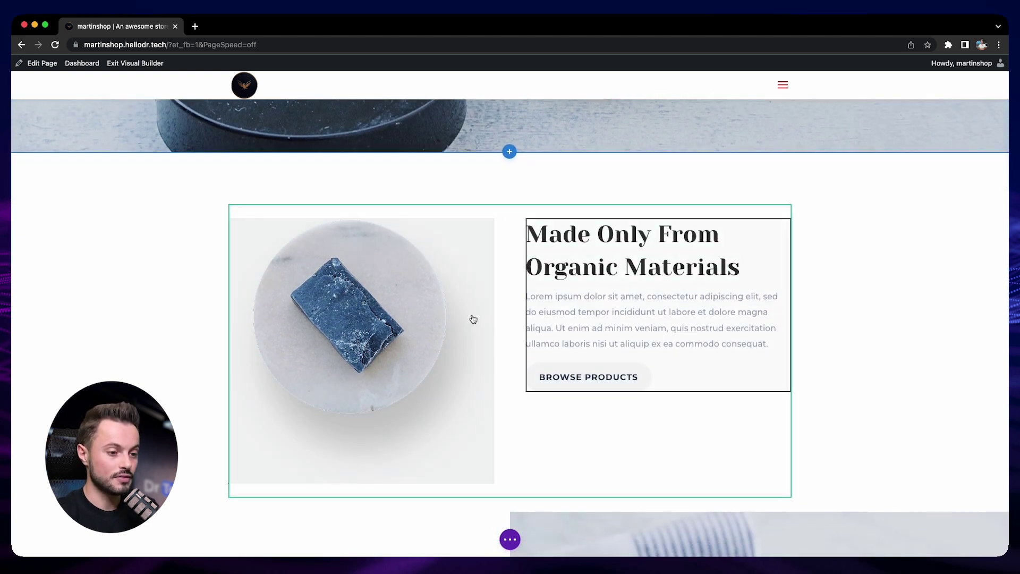
{"action": "scroll", "coordinate": [441, 313], "scroll_direction": "up", "scroll_amount": 14}
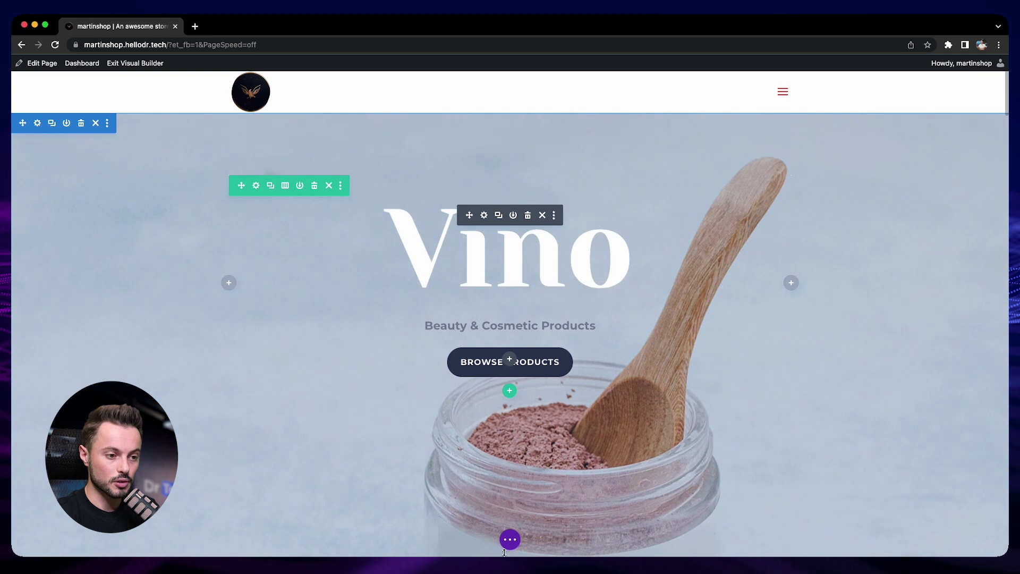
Expand the builder's page controls and view the video tutorials in the Divi Builder Helper
{"action": "left_click", "coordinate": [510, 539]}
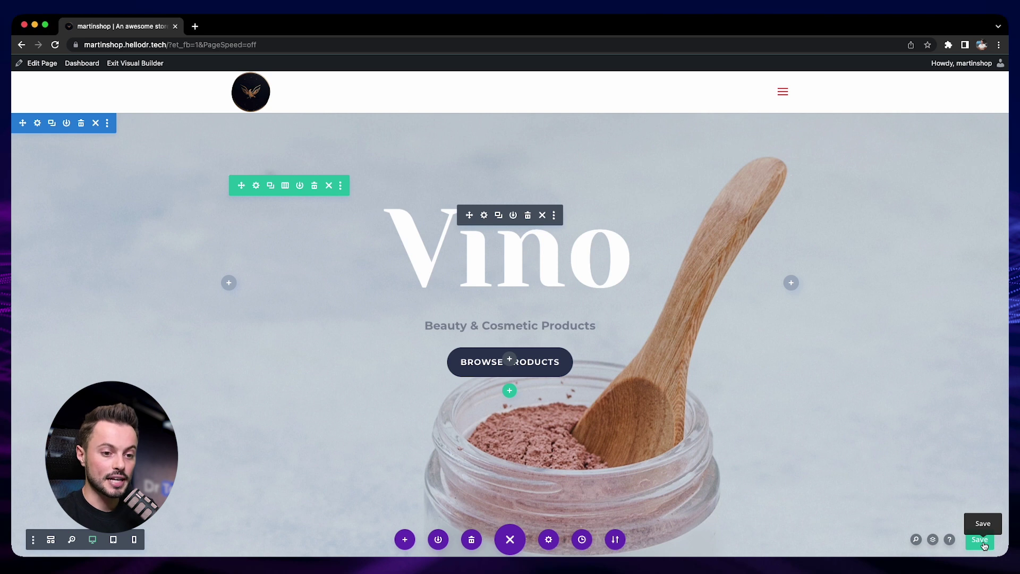
{"action": "left_click", "coordinate": [950, 540]}
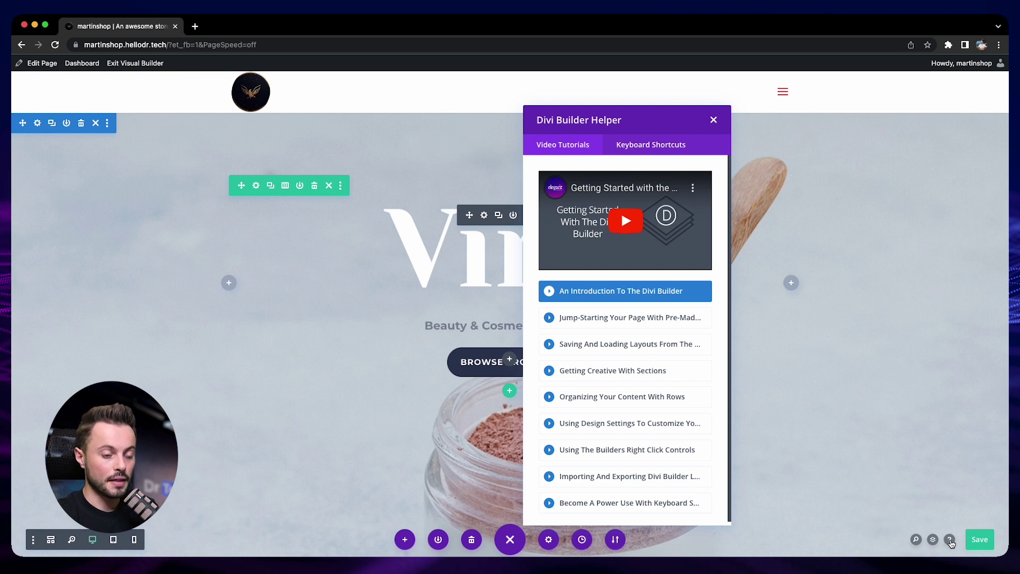
{"action": "left_click", "coordinate": [714, 119]}
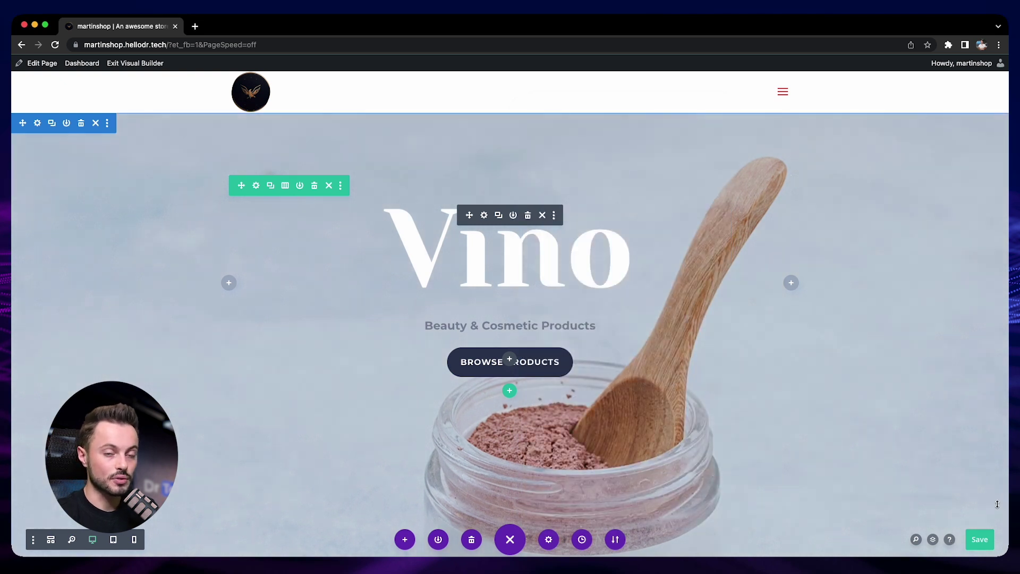
Inspect the page structure in Layers by expanding Hero and the first Features section to its image, and close Layers
{"action": "left_click", "coordinate": [934, 540]}
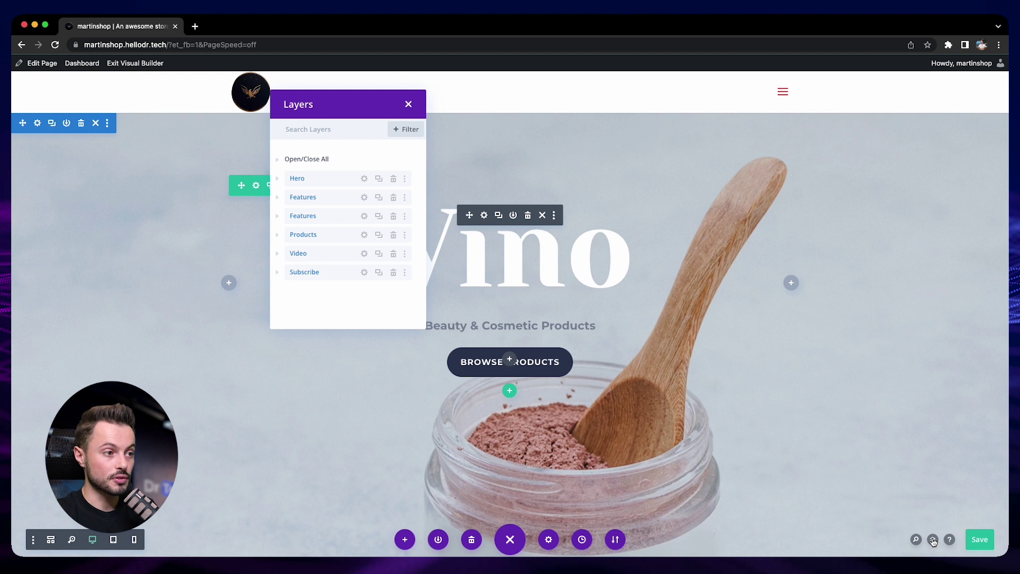
{"action": "left_click", "coordinate": [278, 180]}
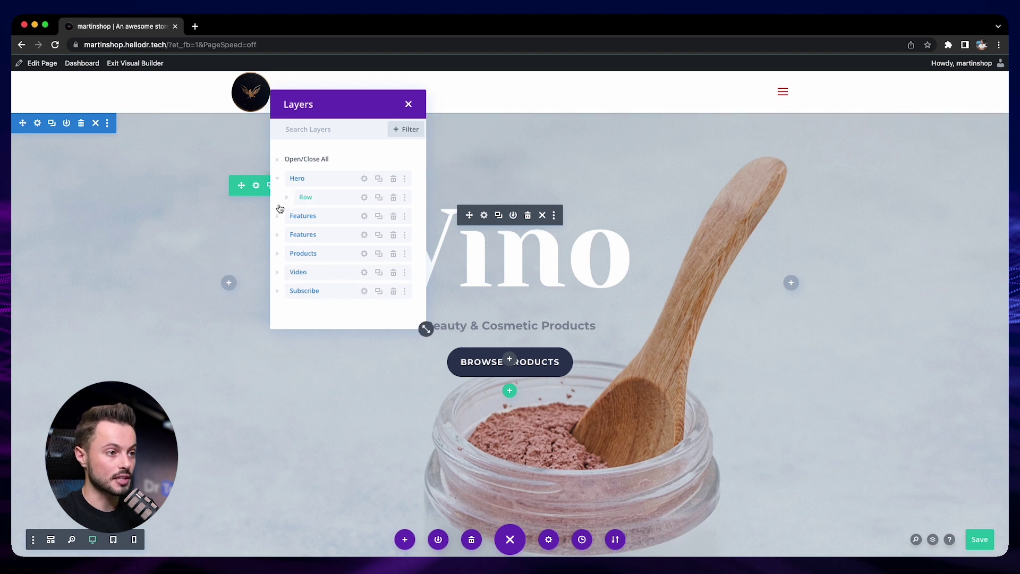
{"action": "left_click", "coordinate": [276, 215]}
{"action": "left_click", "coordinate": [286, 234]}
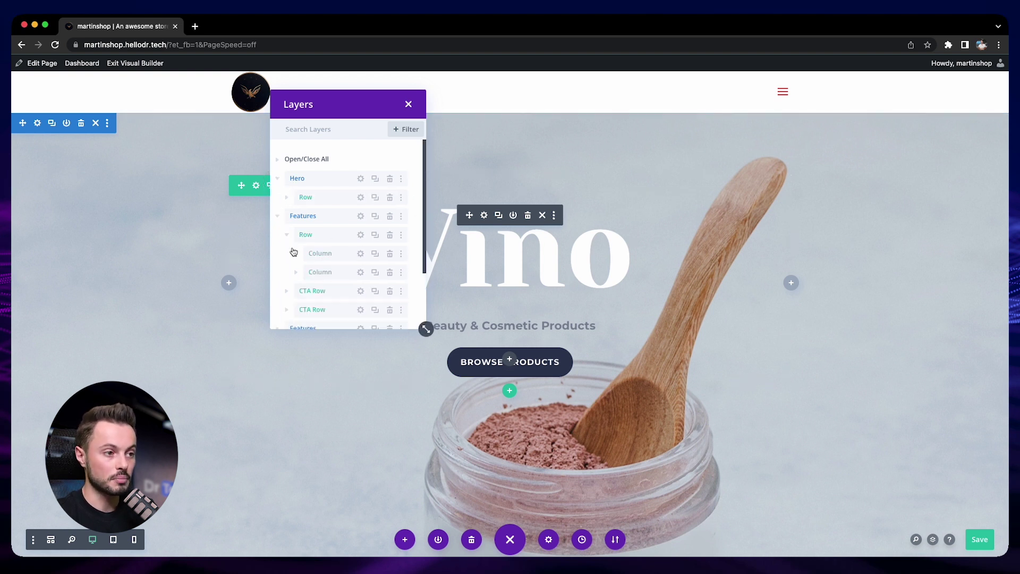
{"action": "left_click", "coordinate": [295, 254]}
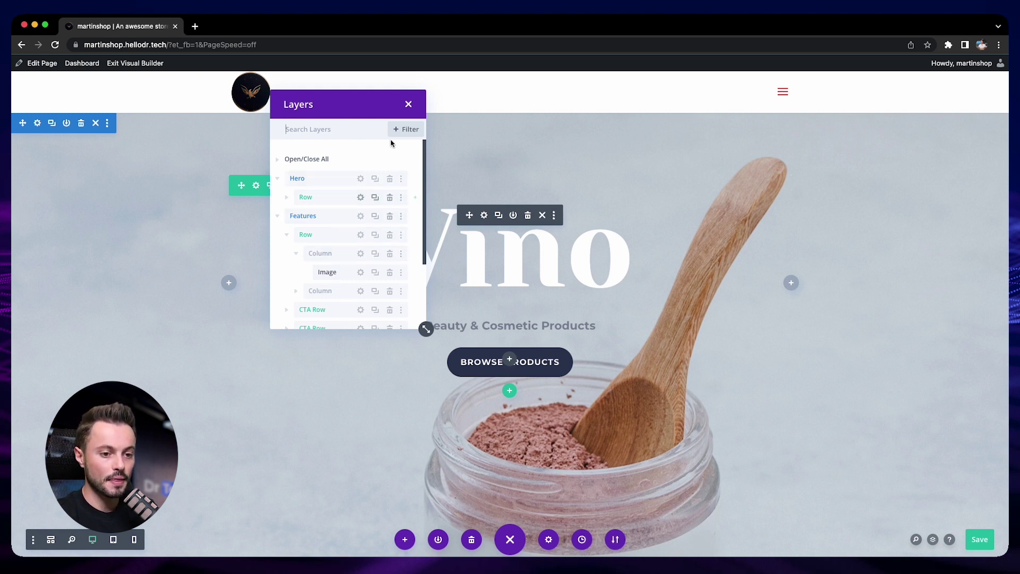
{"action": "left_click", "coordinate": [409, 105]}
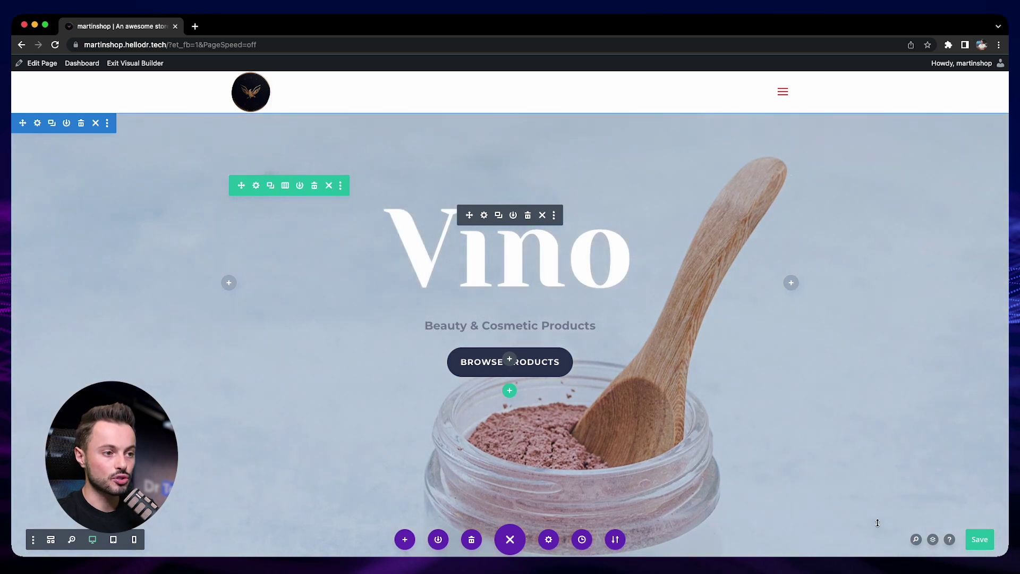
View the builder's quick-action search and close it
{"action": "left_click", "coordinate": [917, 540]}
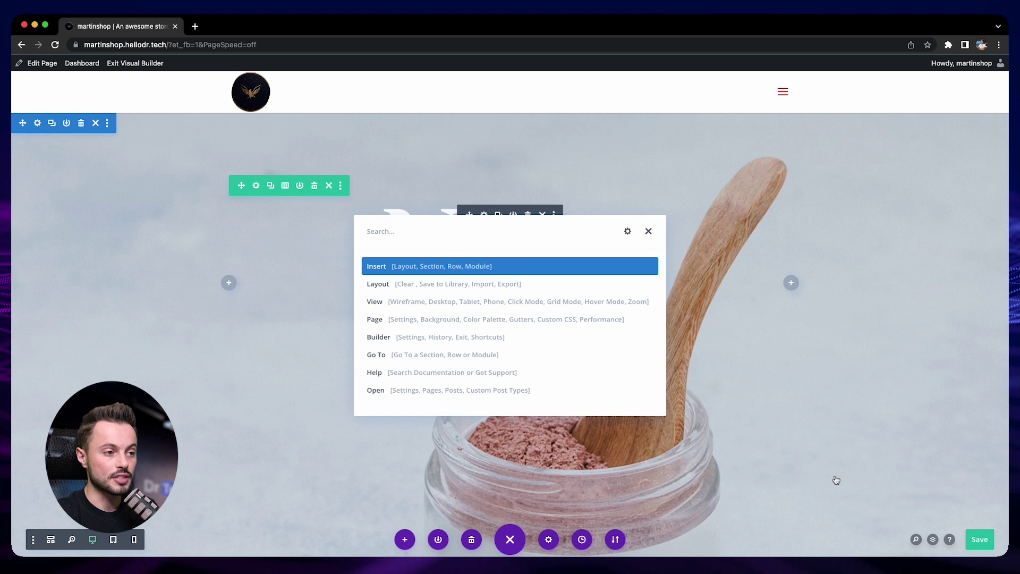
{"action": "left_click", "coordinate": [649, 231]}
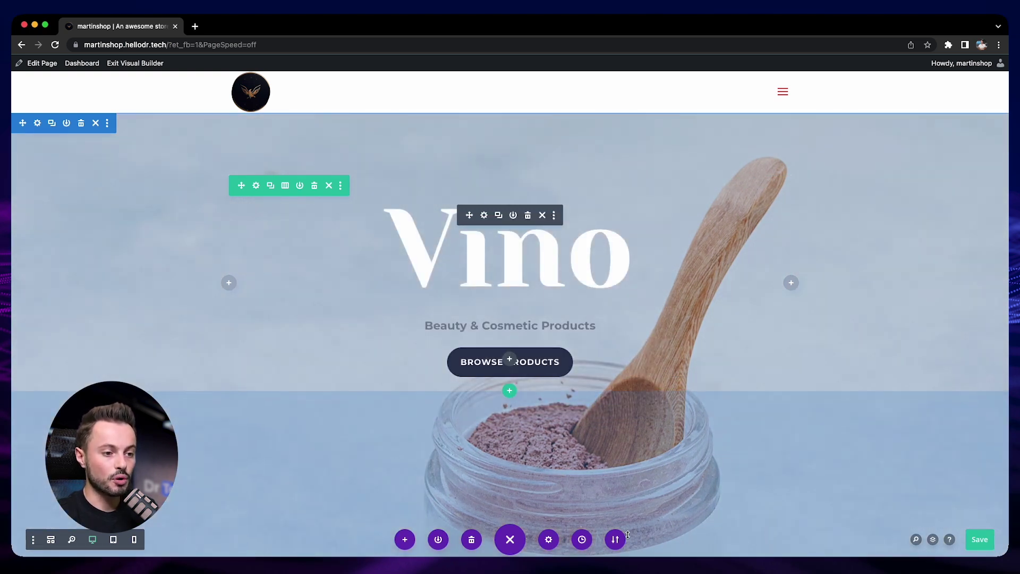
Review the page's export and import options and its editing history without changing anything
{"action": "left_click", "coordinate": [616, 540]}
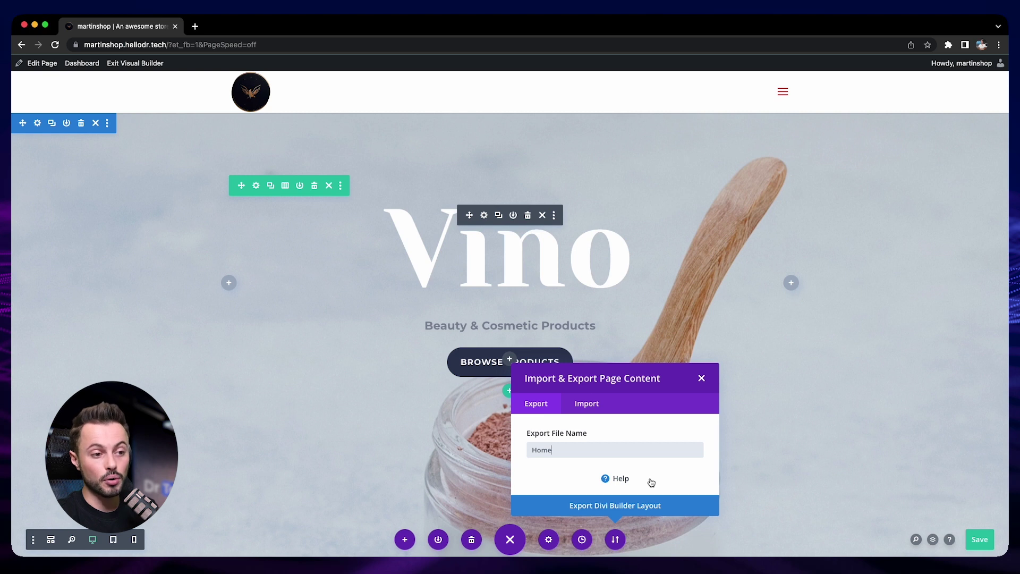
{"action": "left_click", "coordinate": [587, 405]}
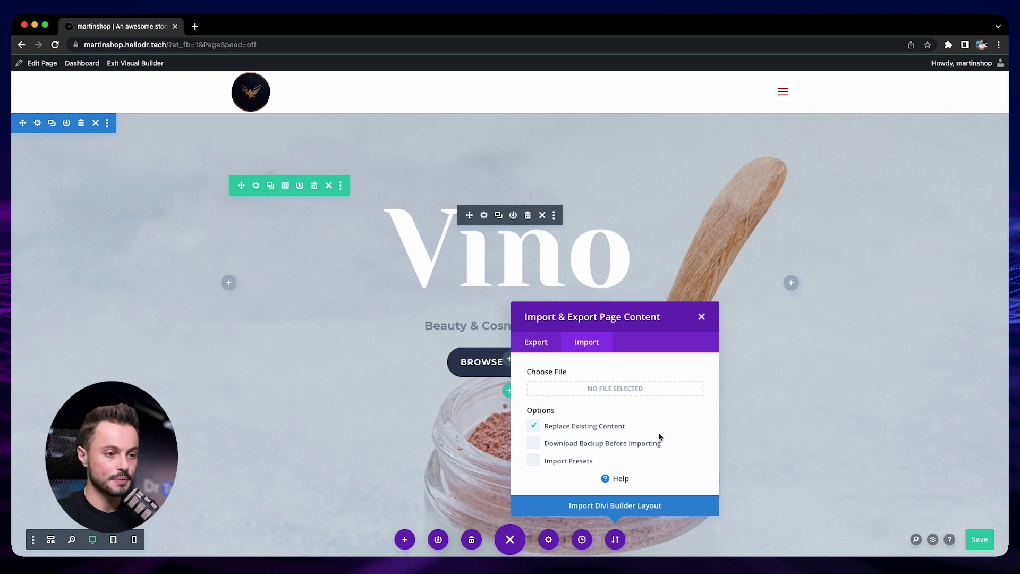
{"action": "left_click", "coordinate": [702, 317]}
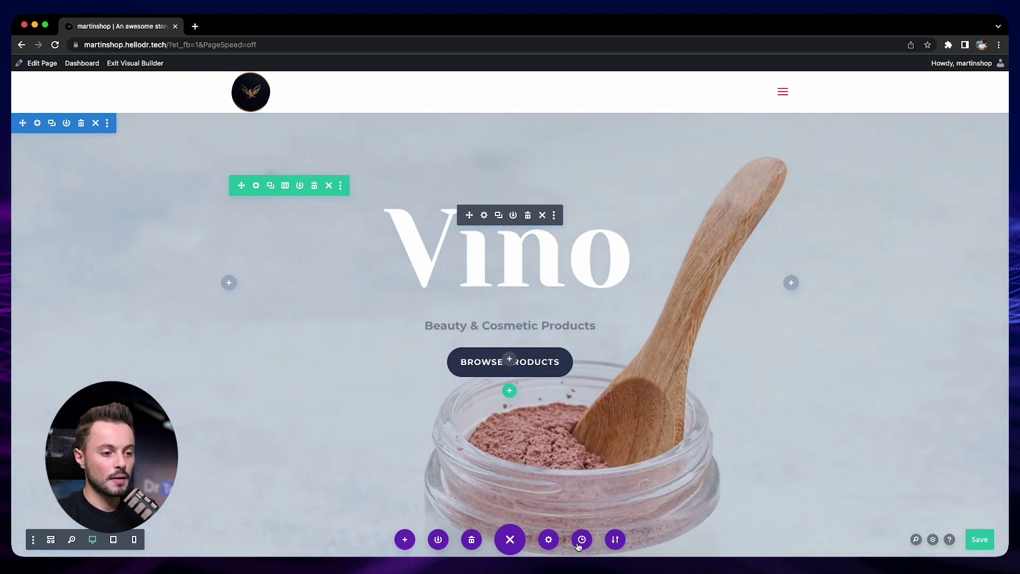
{"action": "left_click", "coordinate": [581, 542]}
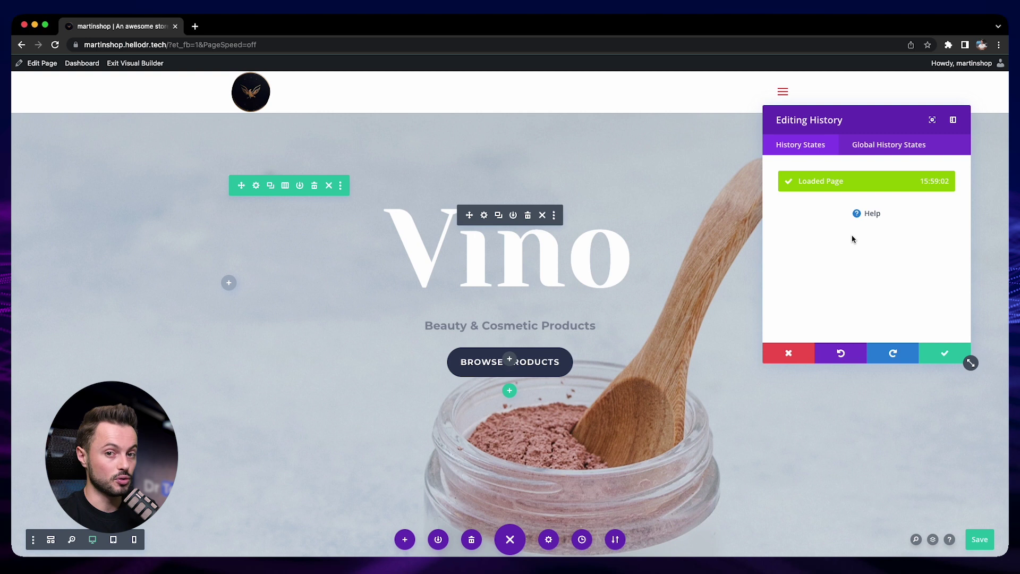
{"action": "left_click", "coordinate": [797, 352]}
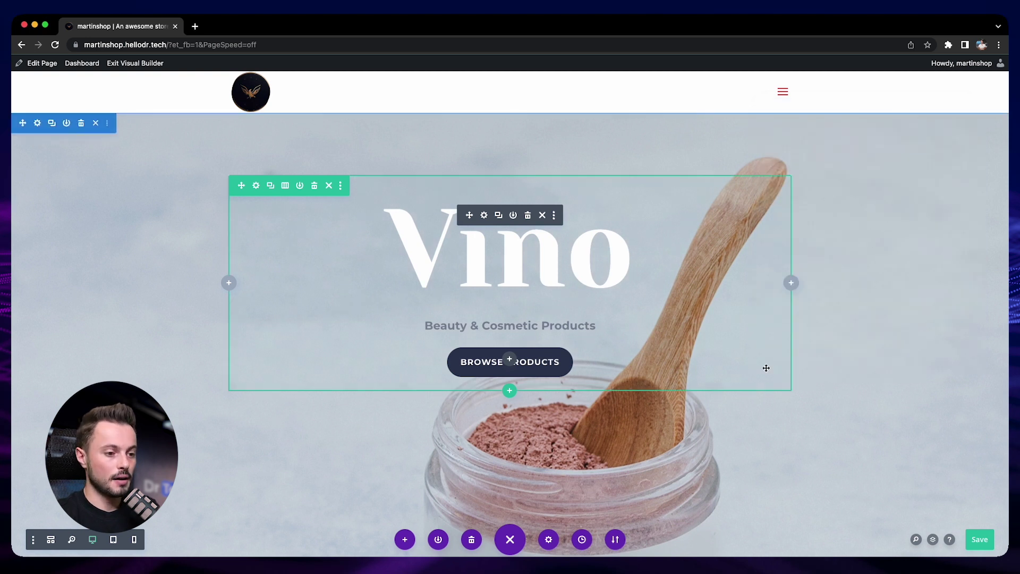
Examine the Page, Background and Split Testing groups in the content options of Page Settings
{"action": "left_click", "coordinate": [548, 539]}
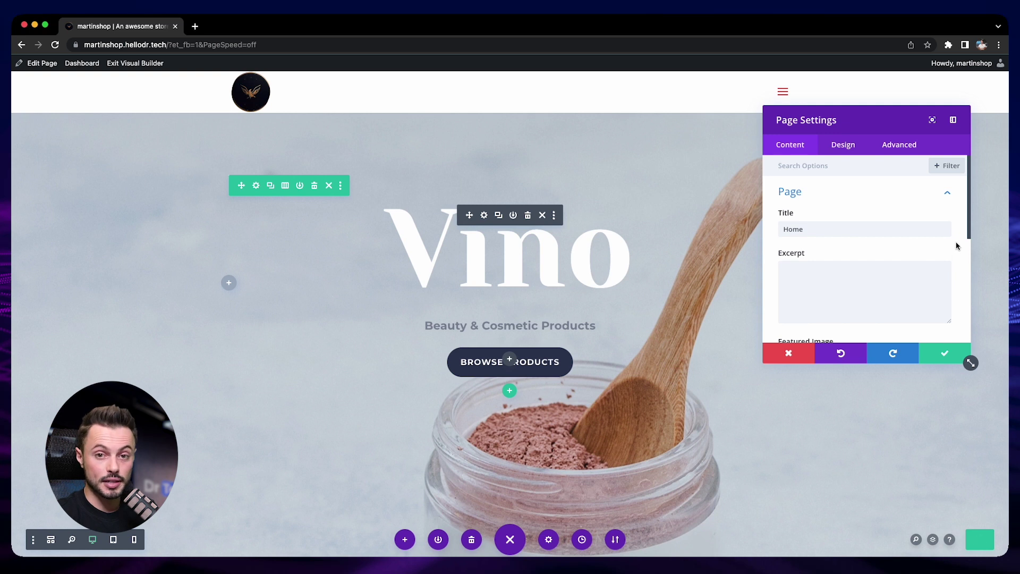
{"action": "scroll", "coordinate": [953, 258], "scroll_direction": "down", "scroll_amount": 2}
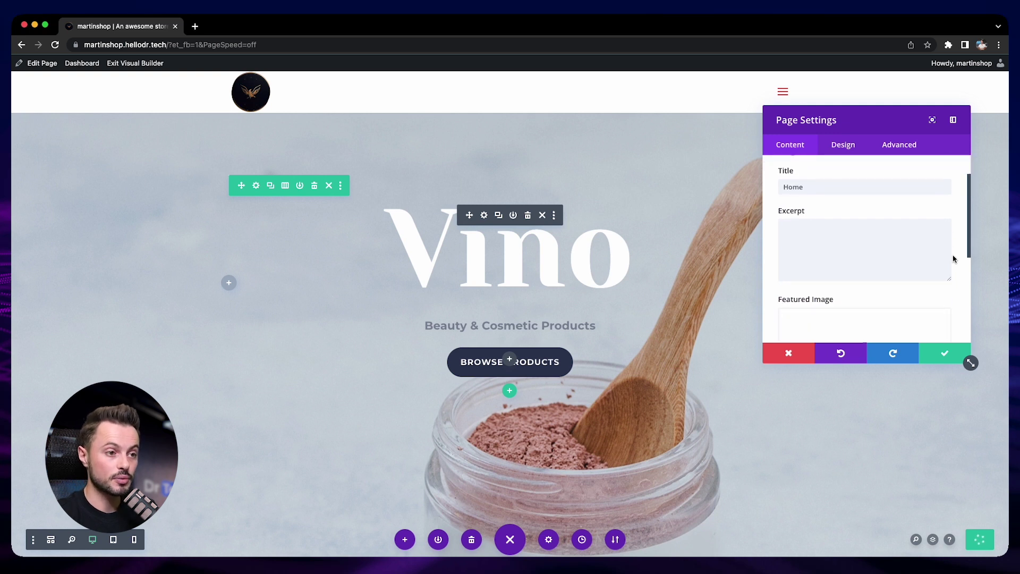
{"action": "scroll", "coordinate": [953, 259], "scroll_direction": "down", "scroll_amount": 4}
{"action": "scroll", "coordinate": [953, 258], "scroll_direction": "down", "scroll_amount": 4}
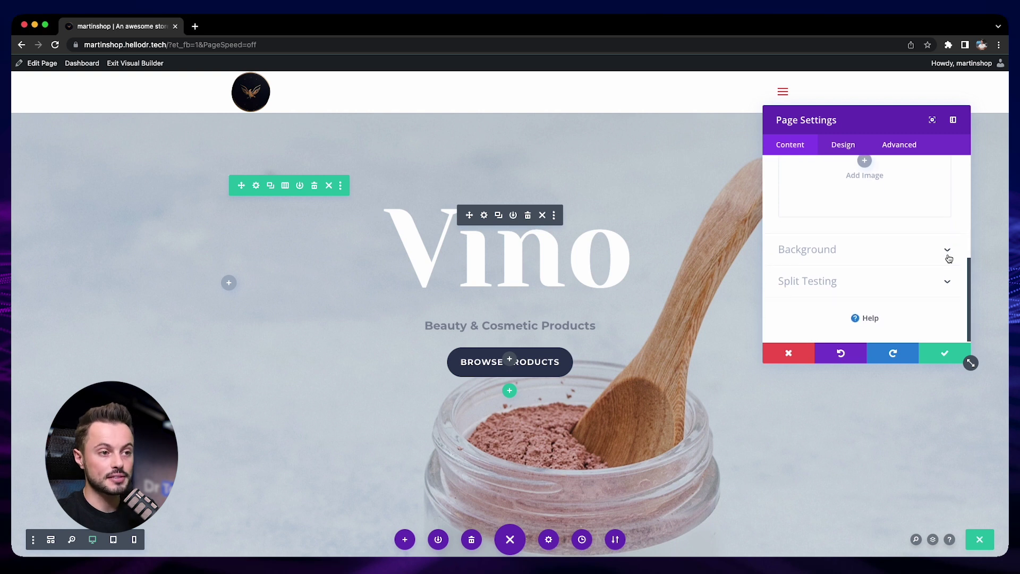
{"action": "left_click", "coordinate": [948, 258]}
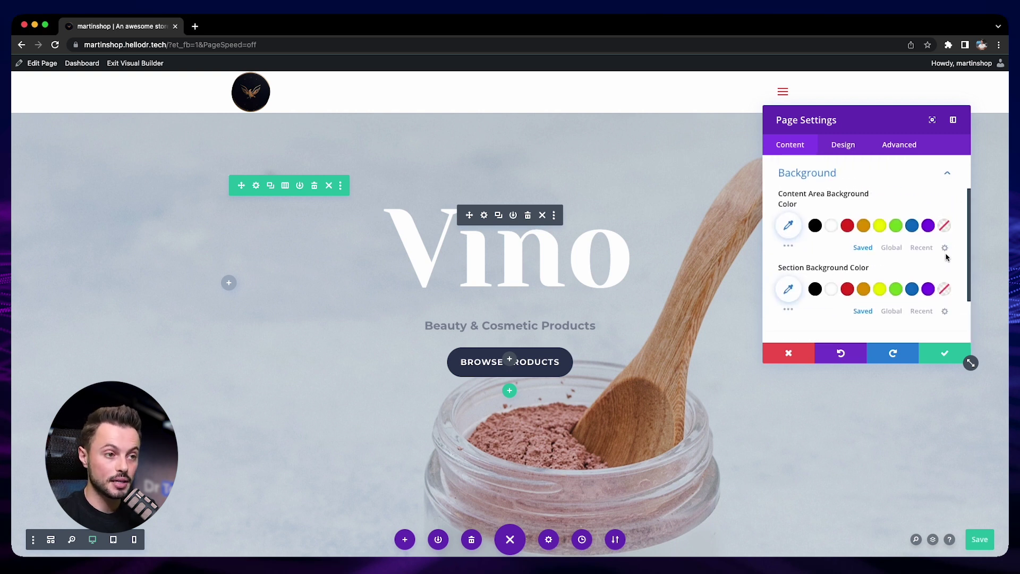
{"action": "scroll", "coordinate": [956, 253], "scroll_direction": "up", "scroll_amount": 1}
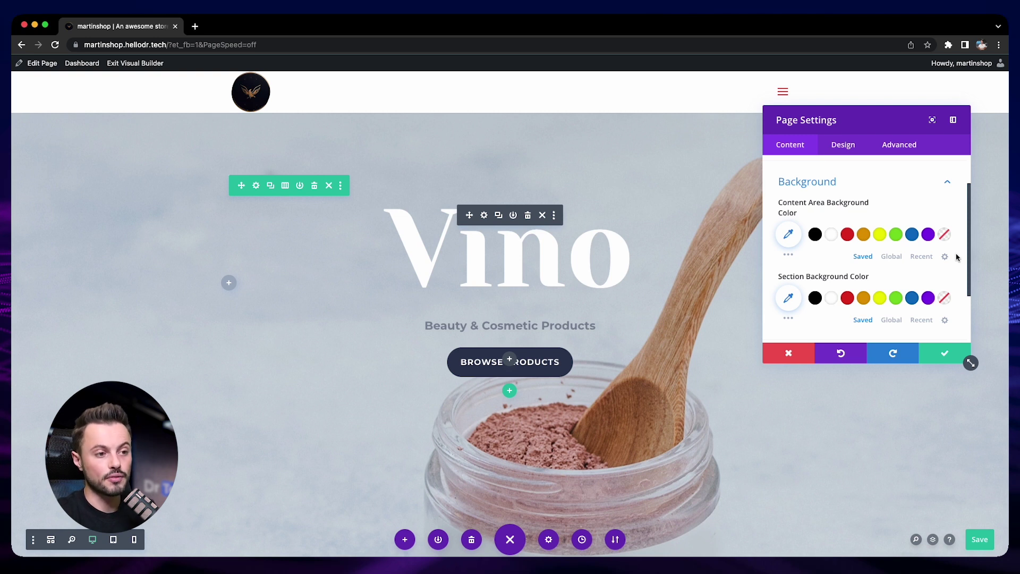
{"action": "left_click", "coordinate": [880, 187]}
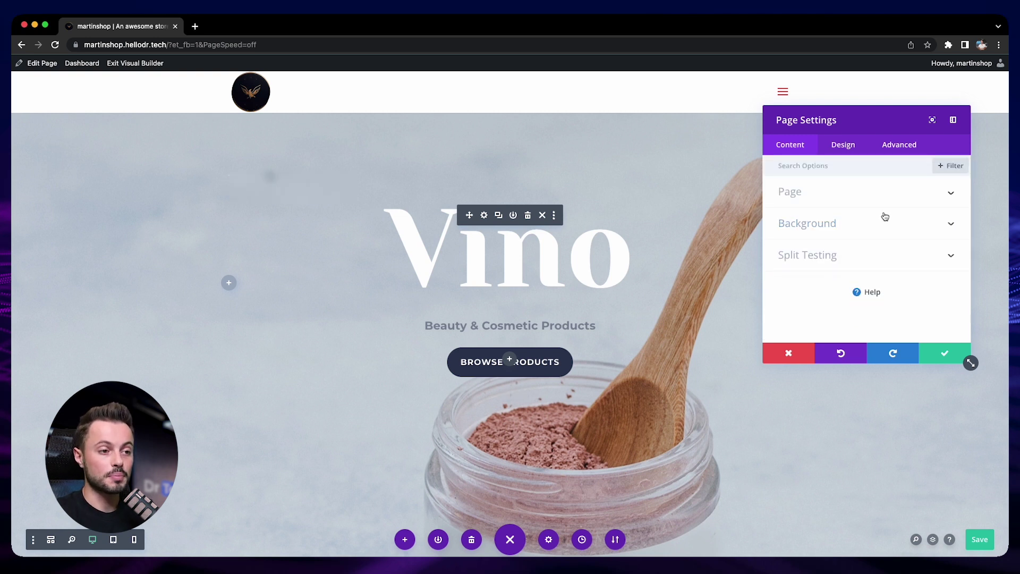
{"action": "left_click", "coordinate": [912, 258]}
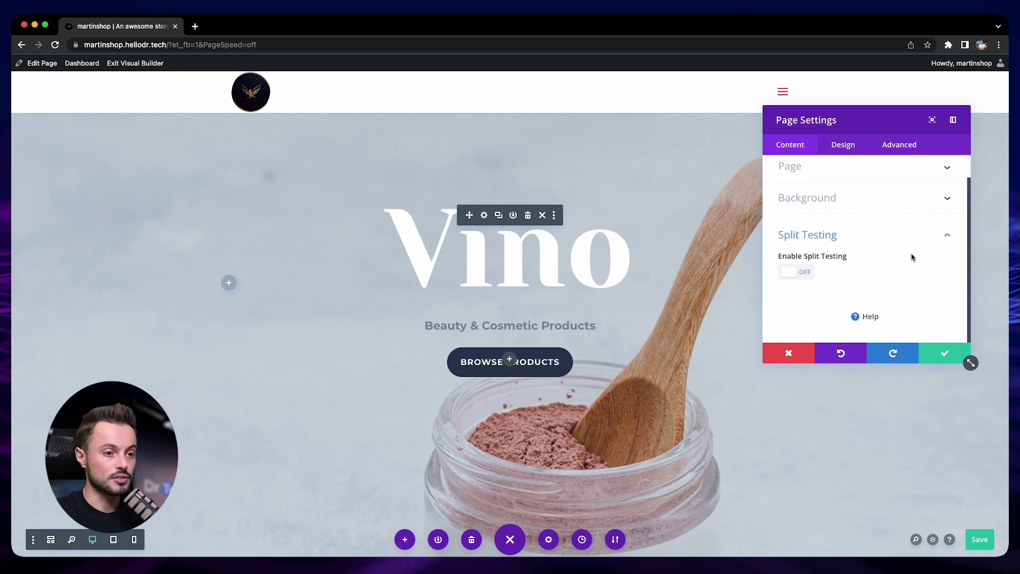
{"action": "left_click", "coordinate": [945, 239]}
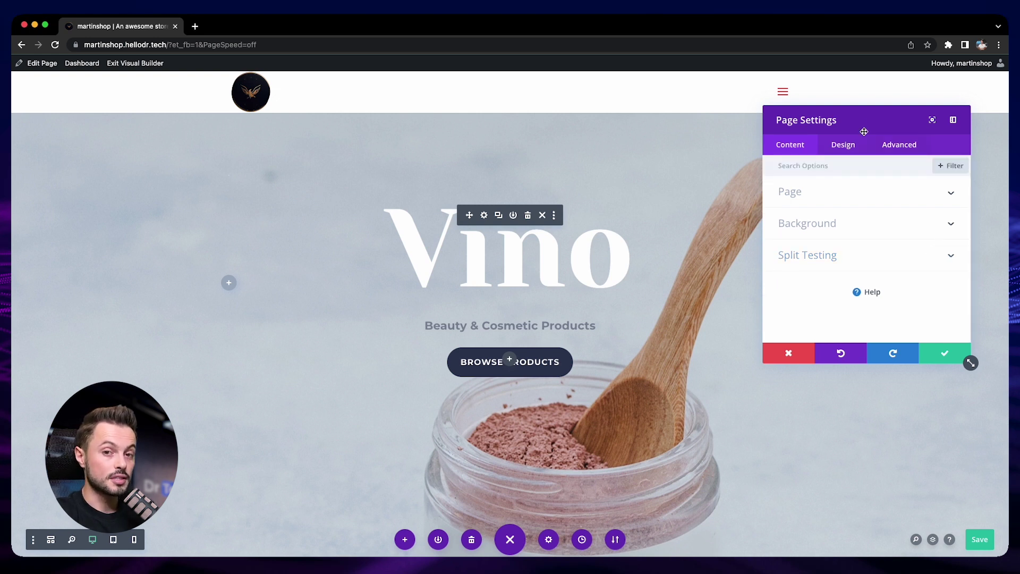
Review the Gutter Width in the page's Design spacing options against the features section, and close Page Settings
{"action": "left_click", "coordinate": [854, 148]}
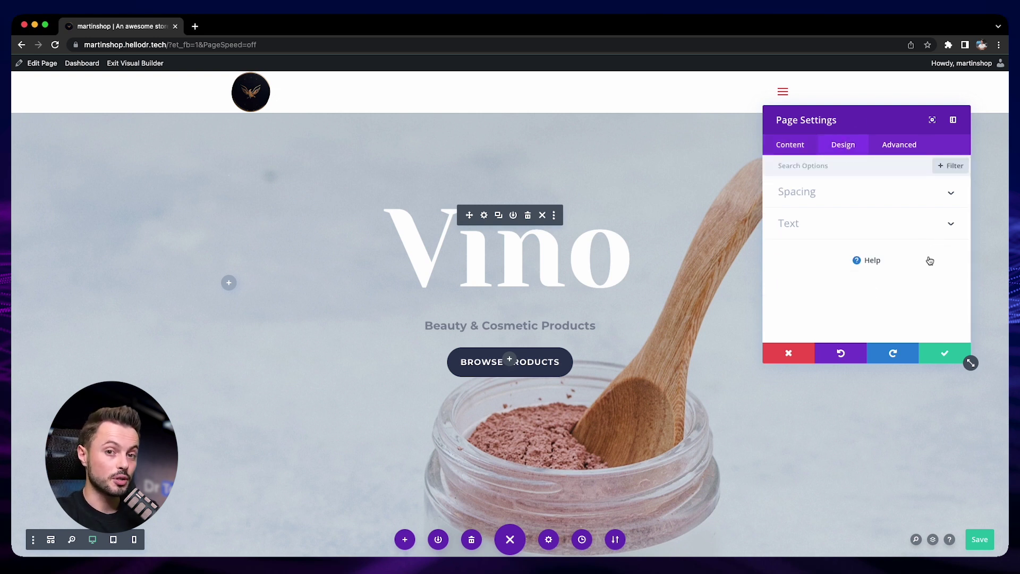
{"action": "left_click", "coordinate": [951, 195]}
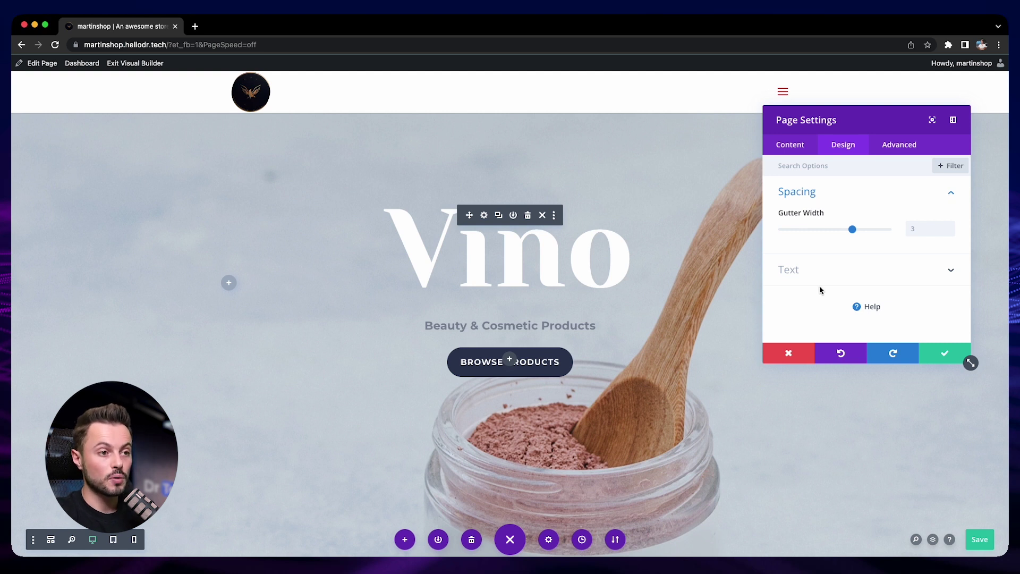
{"action": "scroll", "coordinate": [638, 356], "scroll_direction": "down", "scroll_amount": 10}
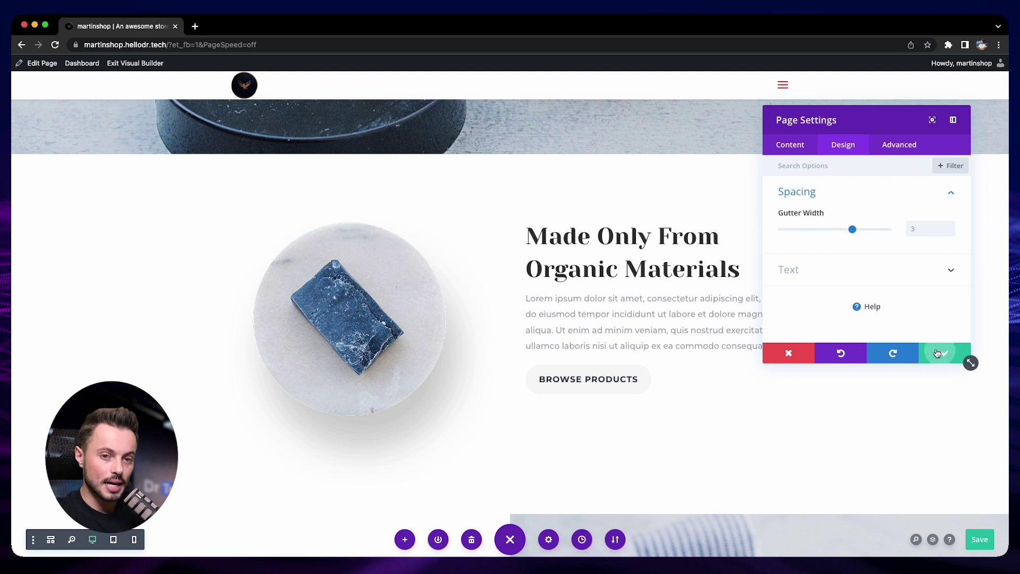
{"action": "left_click", "coordinate": [925, 355]}
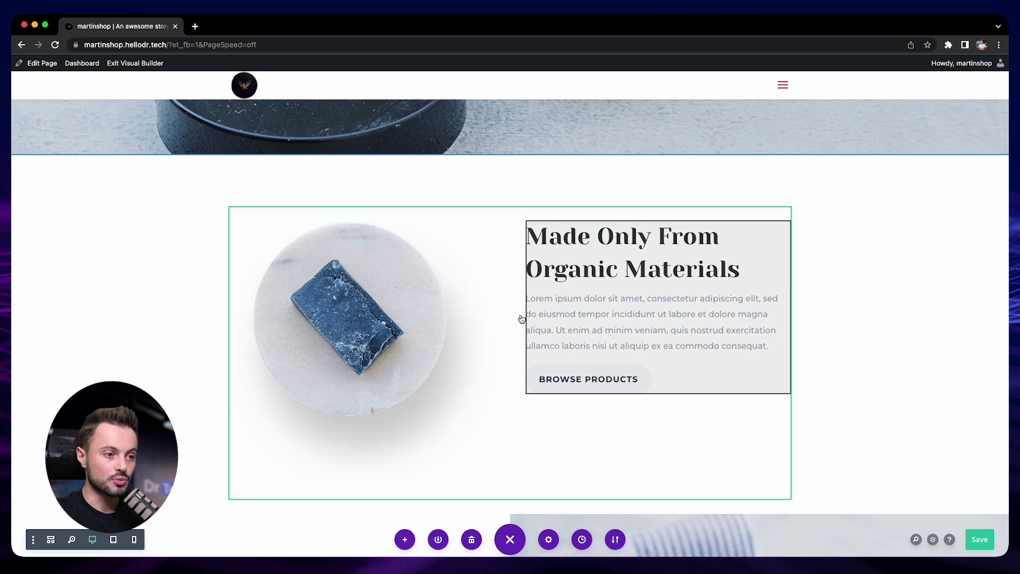
{"action": "scroll", "coordinate": [520, 316], "scroll_direction": "down", "scroll_amount": 5}
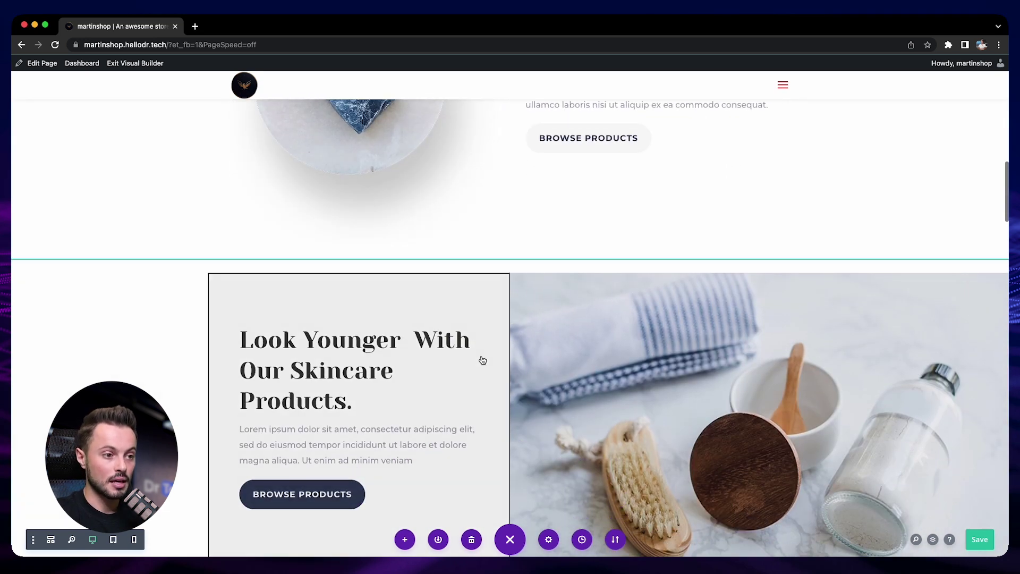
Review the Spacing and Text color groups in the home page's Design settings
{"action": "scroll", "coordinate": [489, 362], "scroll_direction": "down", "scroll_amount": 5}
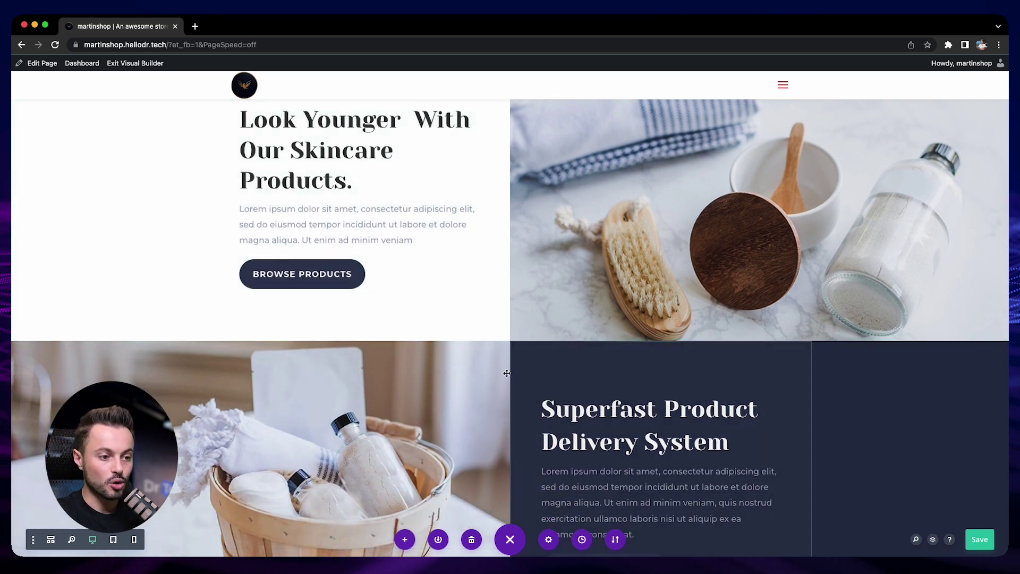
{"action": "scroll", "coordinate": [507, 373], "scroll_direction": "down", "scroll_amount": 1}
{"action": "scroll", "coordinate": [525, 383], "scroll_direction": "up", "scroll_amount": 1}
{"action": "scroll", "coordinate": [500, 378], "scroll_direction": "up", "scroll_amount": 10}
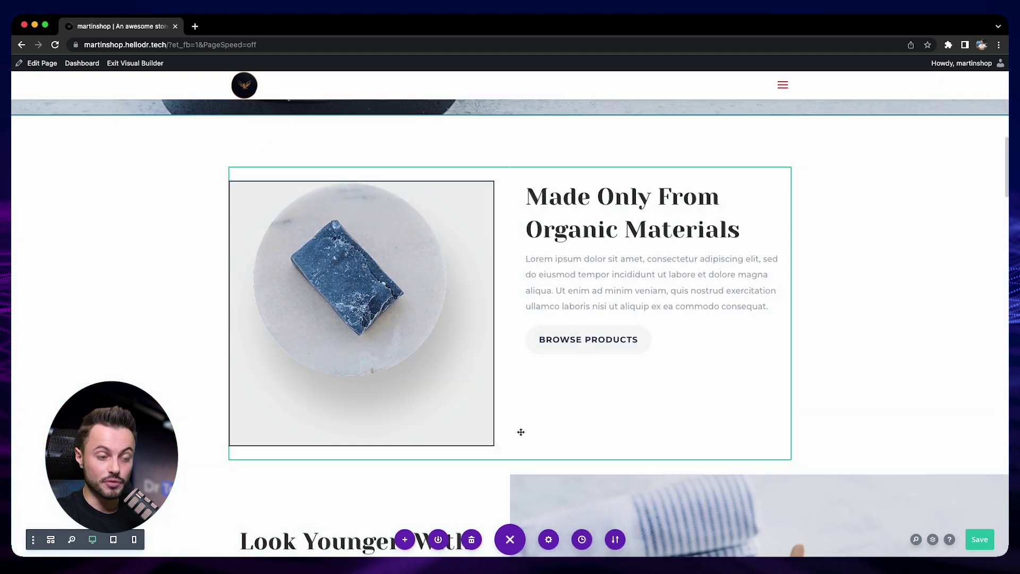
{"action": "left_click", "coordinate": [551, 540]}
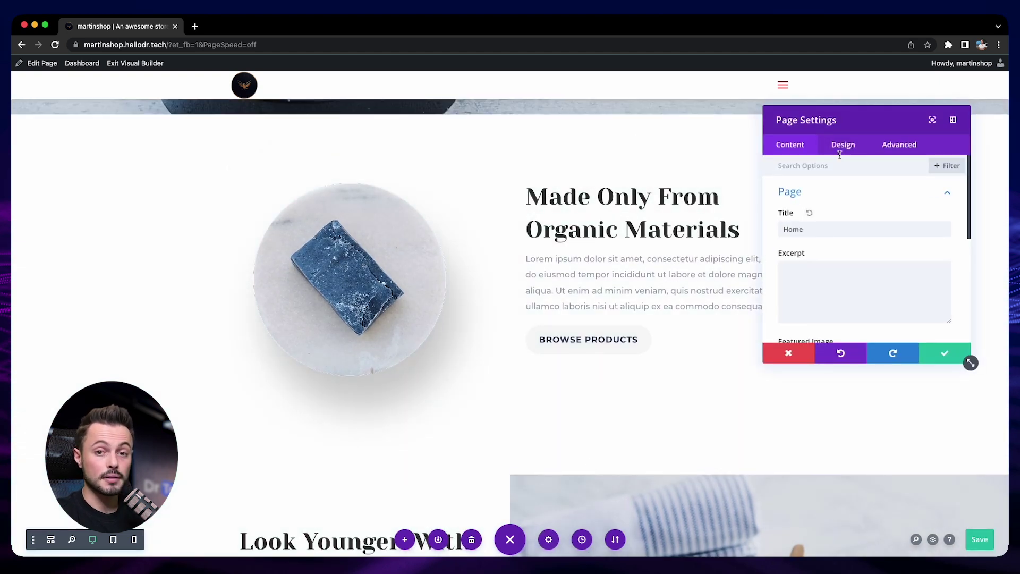
{"action": "left_click", "coordinate": [843, 145]}
{"action": "left_click", "coordinate": [849, 198]}
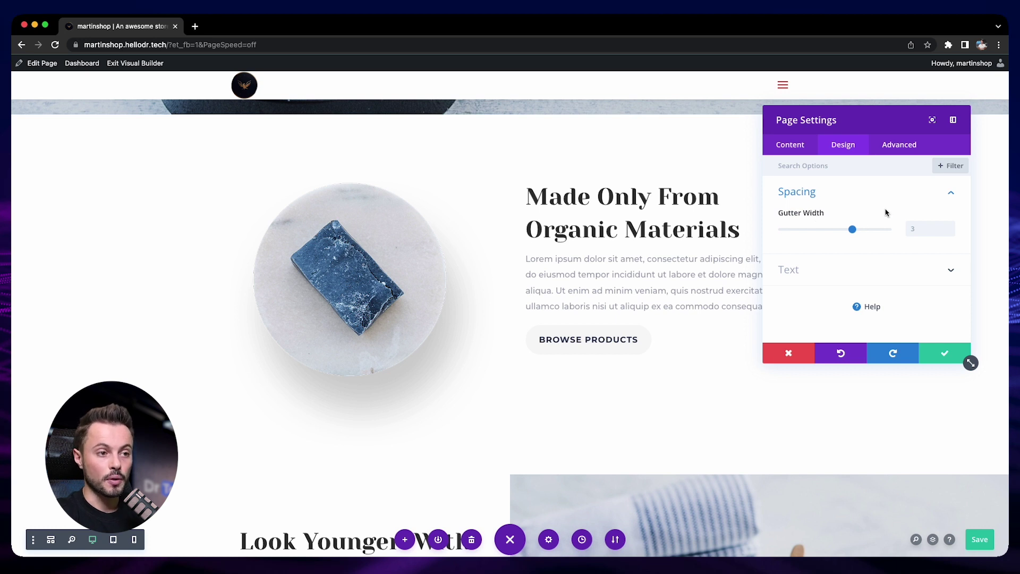
{"action": "left_click", "coordinate": [847, 268]}
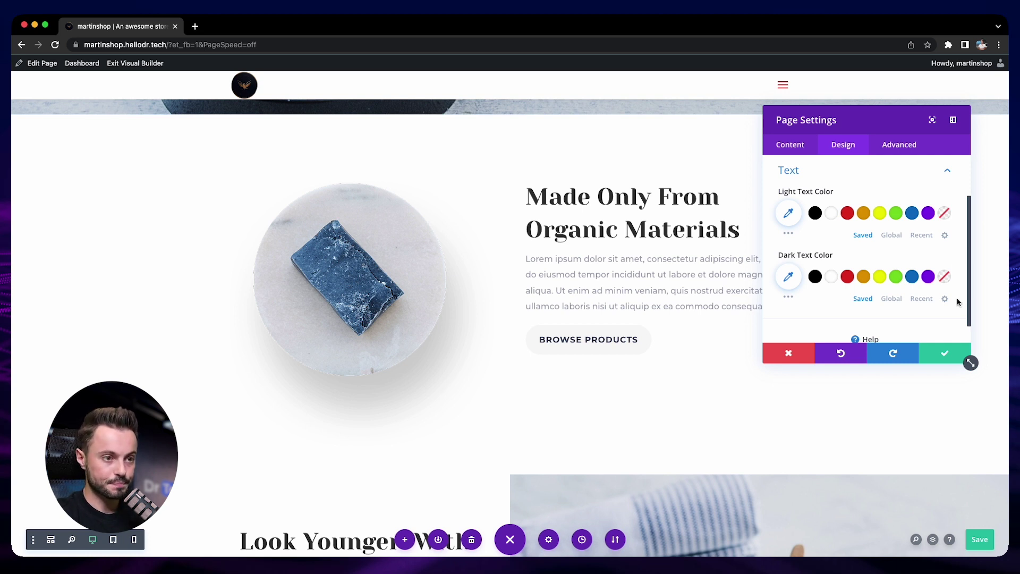
Review the Custom CSS group in the page's Advanced settings and close Page Settings without changes
{"action": "left_click", "coordinate": [900, 144]}
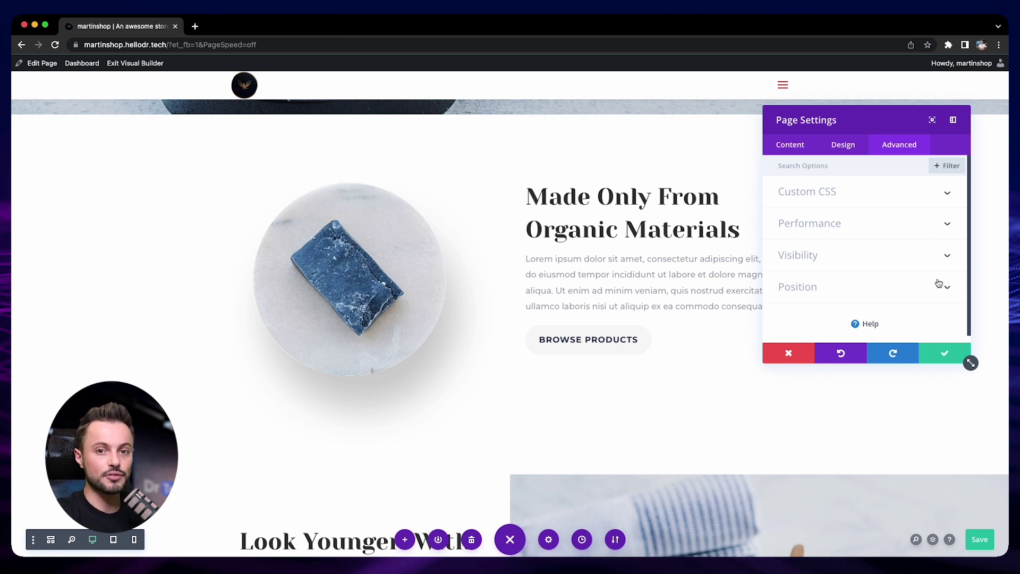
{"action": "left_click", "coordinate": [948, 197]}
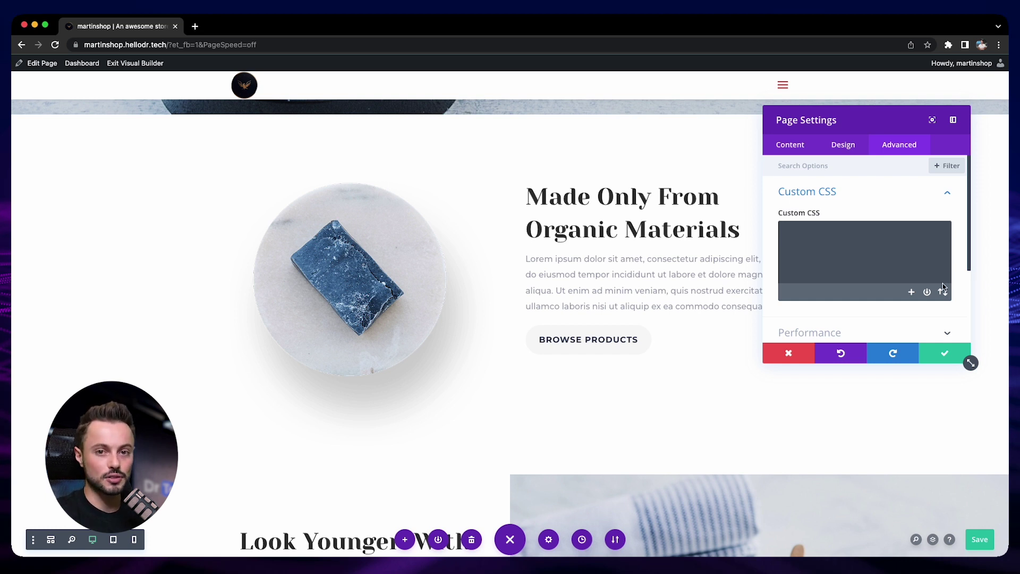
{"action": "left_click", "coordinate": [793, 354]}
Review the options for adding the whole page to the Layout Library and close them without saving
{"action": "left_click", "coordinate": [511, 540]}
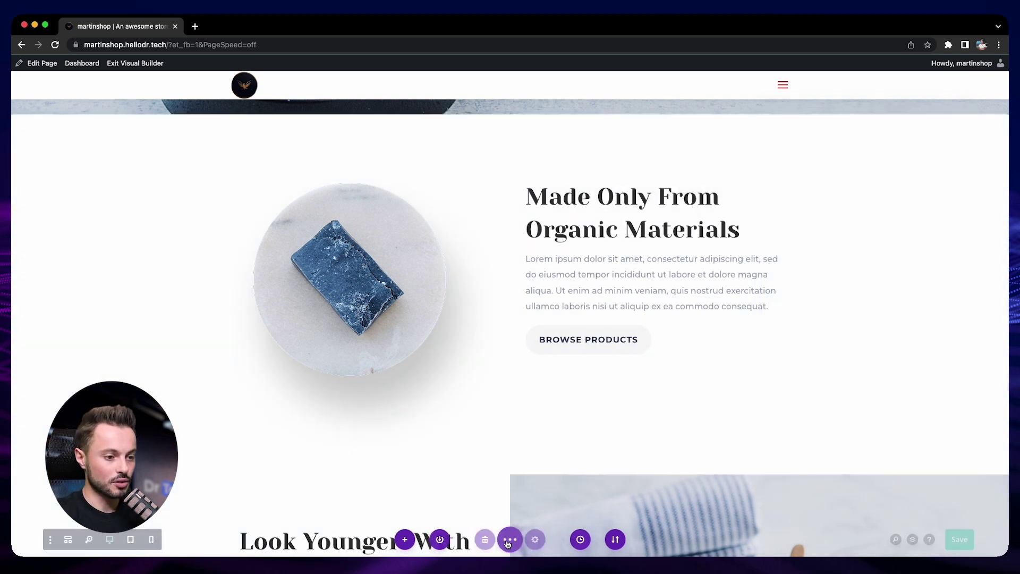
{"action": "left_click", "coordinate": [510, 540]}
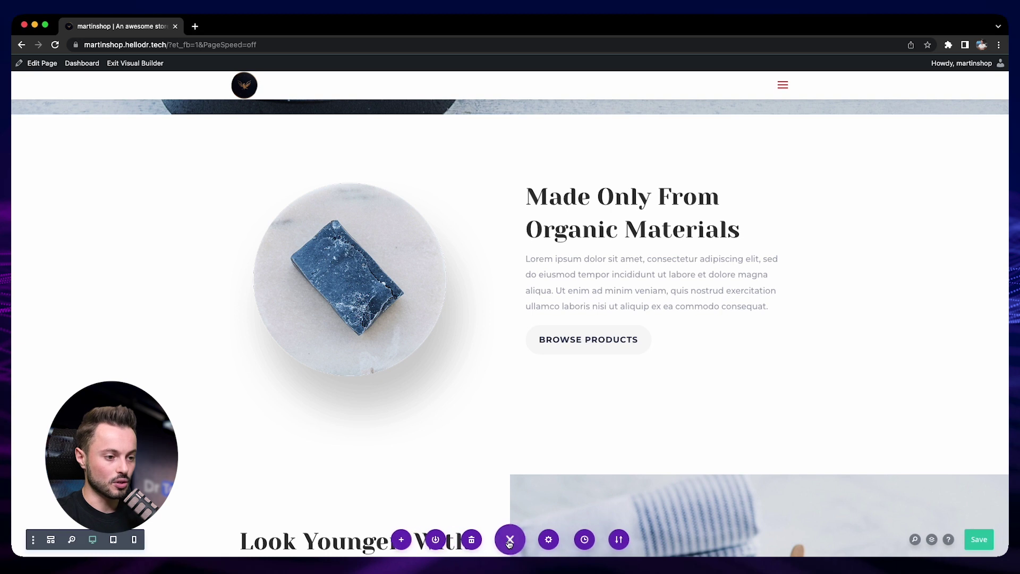
{"action": "left_click", "coordinate": [439, 540]}
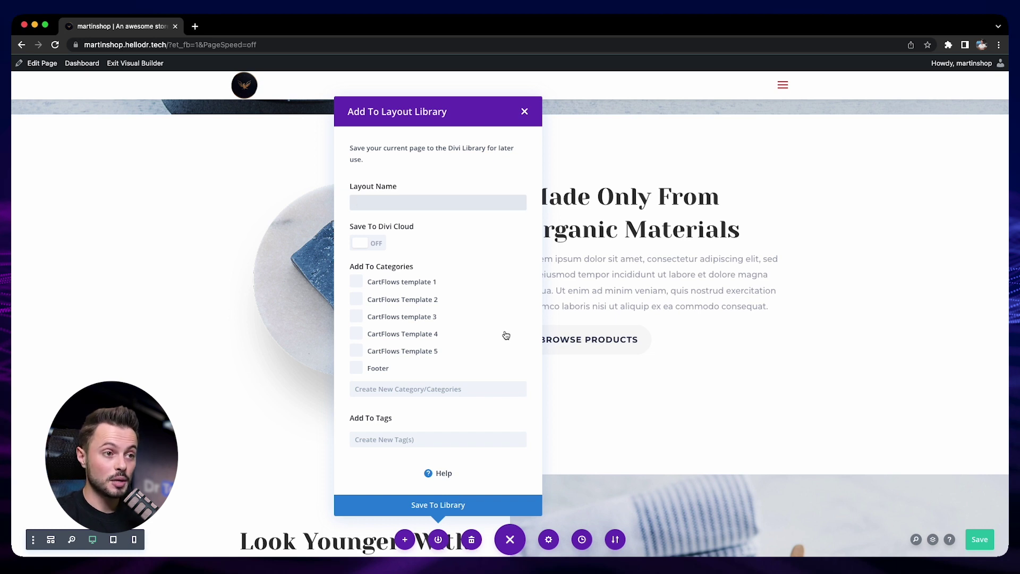
{"action": "left_click", "coordinate": [525, 113]}
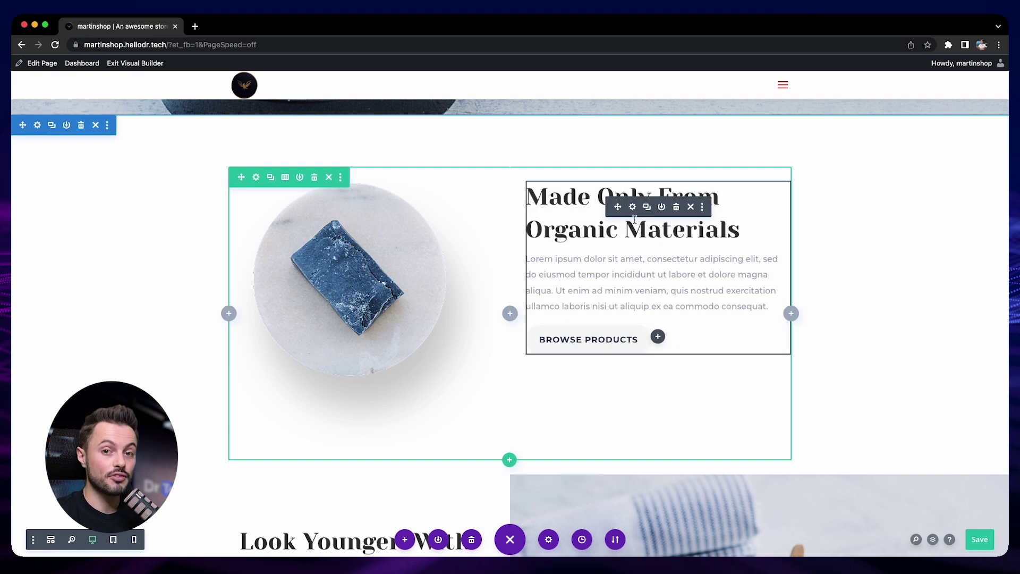
Check the save-to-library options of the "Made Only From Organic Materials" module and of its row without saving
{"action": "left_click", "coordinate": [661, 207]}
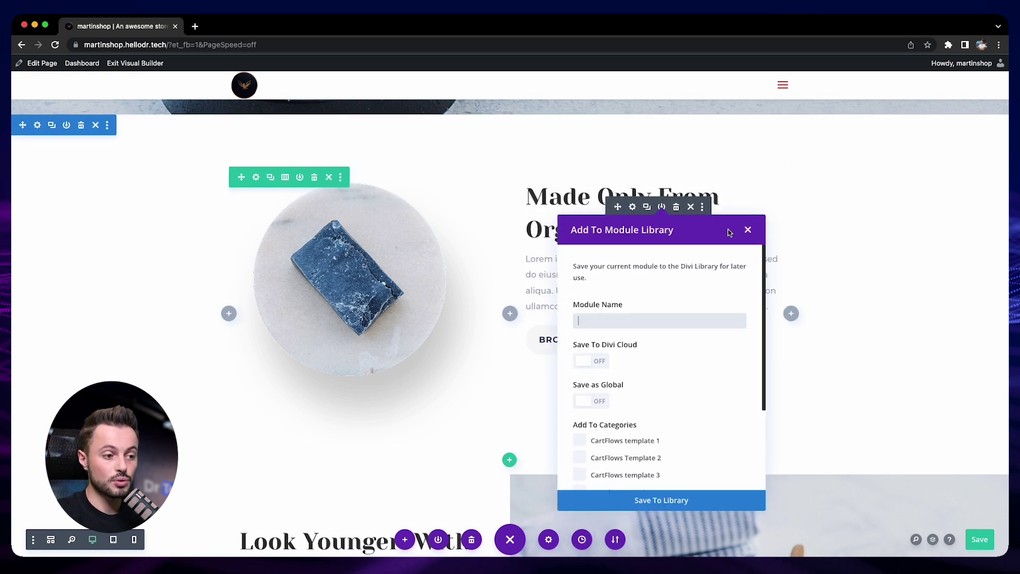
{"action": "left_click", "coordinate": [749, 230]}
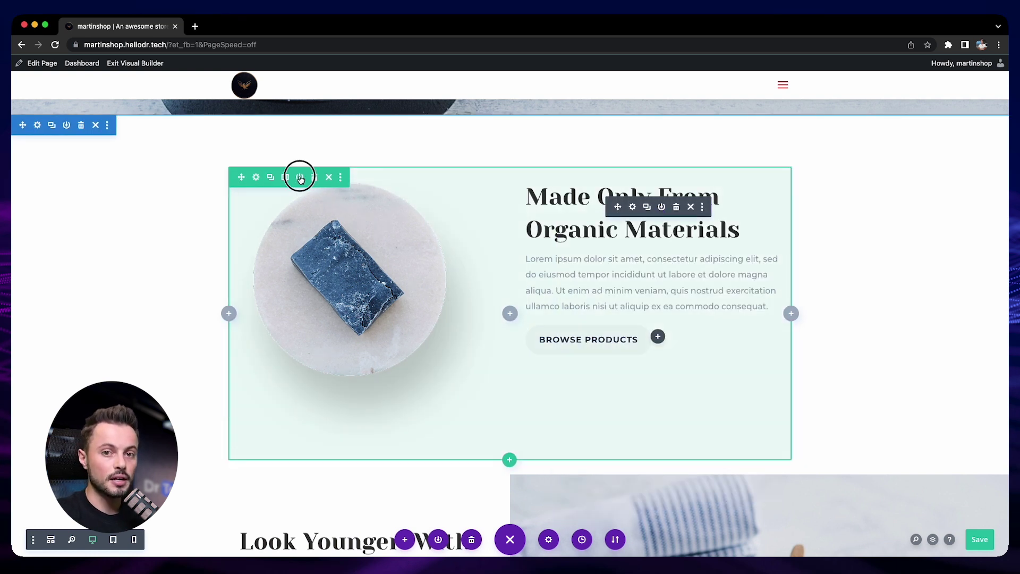
{"action": "left_click", "coordinate": [300, 177]}
{"action": "left_click", "coordinate": [386, 199]}
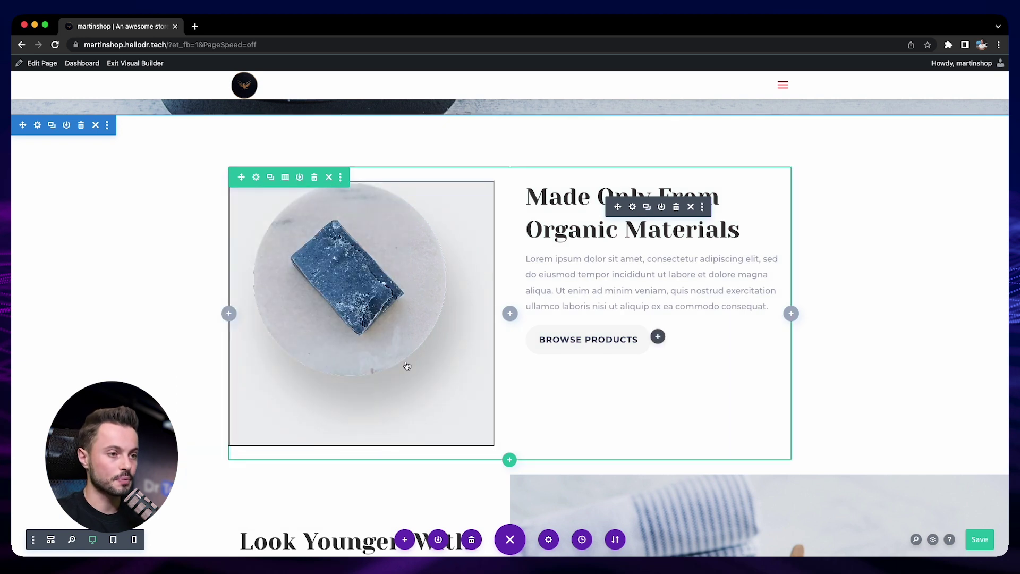
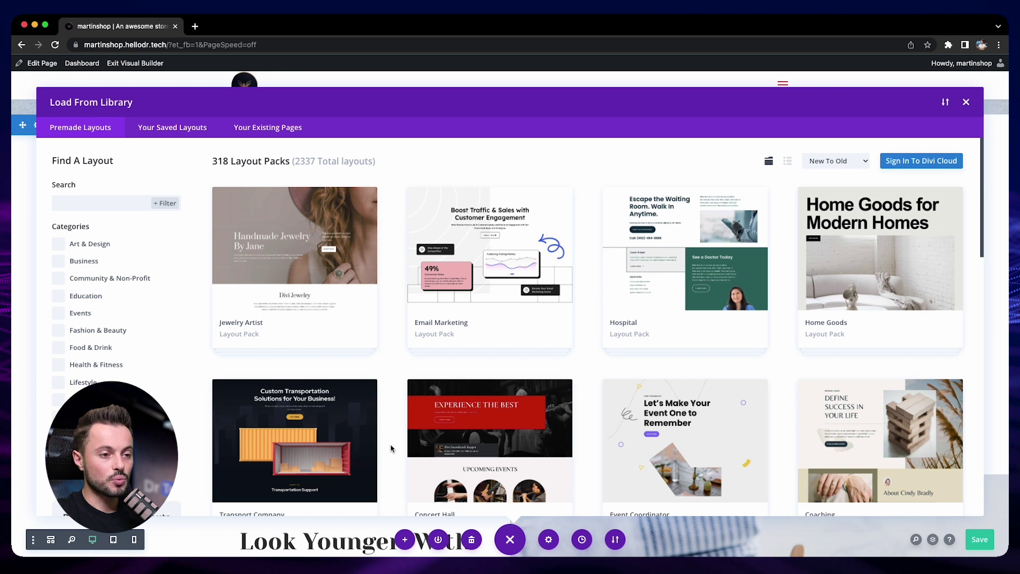
Browse the premade layout packs in the library and return to the start of the collection
{"action": "scroll", "coordinate": [392, 448], "scroll_direction": "down", "scroll_amount": 1}
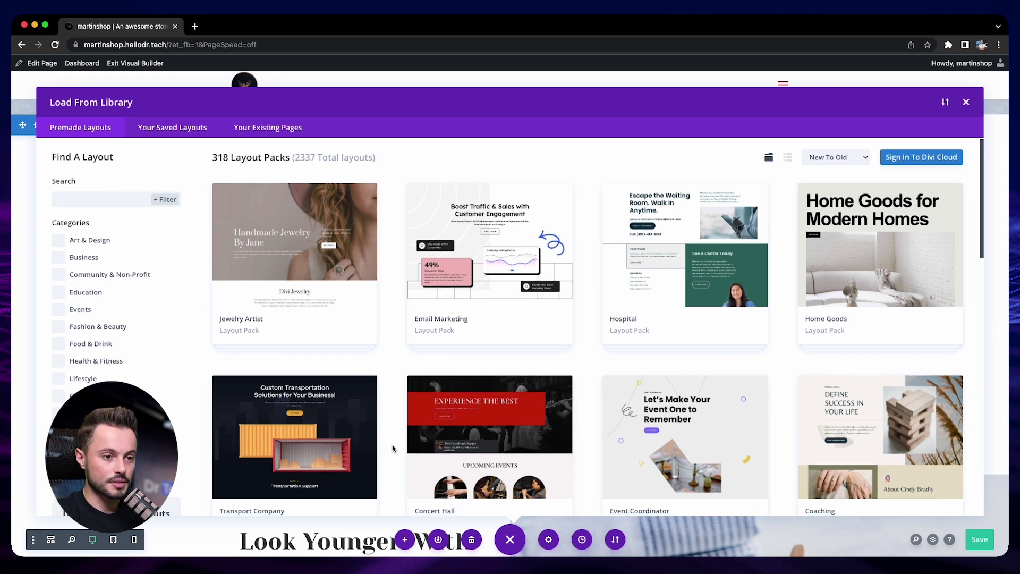
{"action": "scroll", "coordinate": [392, 448], "scroll_direction": "down", "scroll_amount": 5}
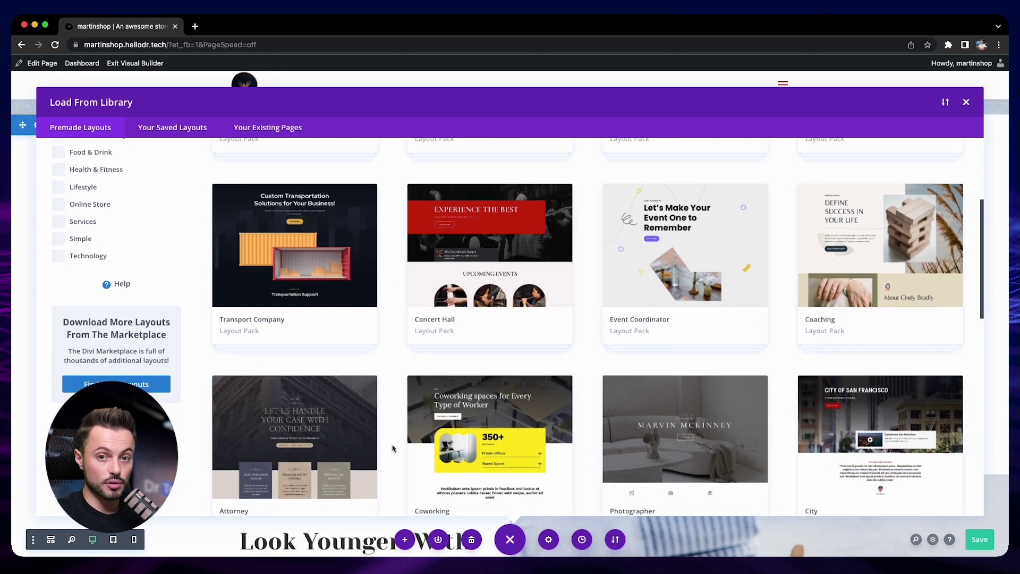
{"action": "scroll", "coordinate": [392, 448], "scroll_direction": "down", "scroll_amount": 6}
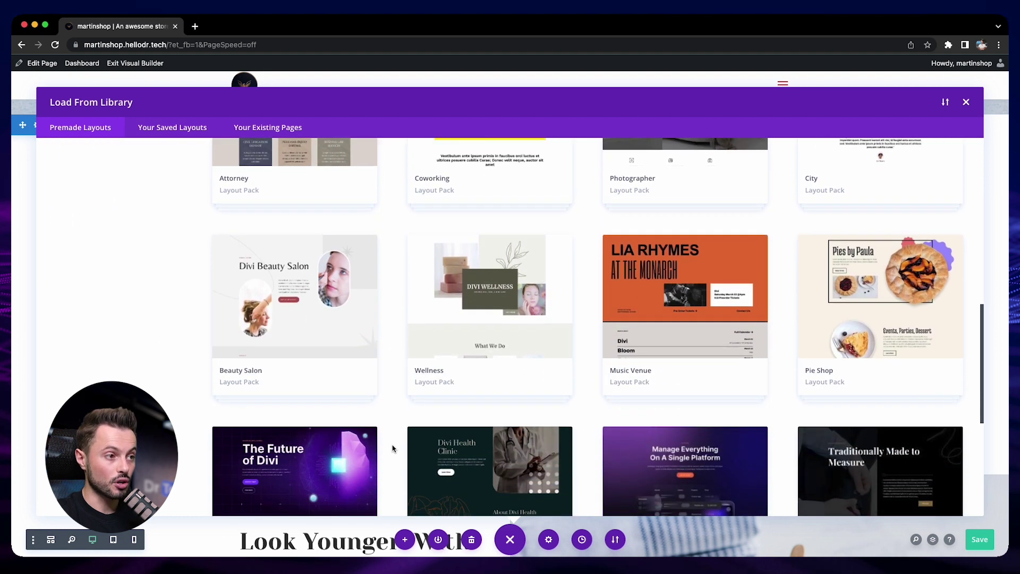
{"action": "scroll", "coordinate": [392, 448], "scroll_direction": "down", "scroll_amount": 8}
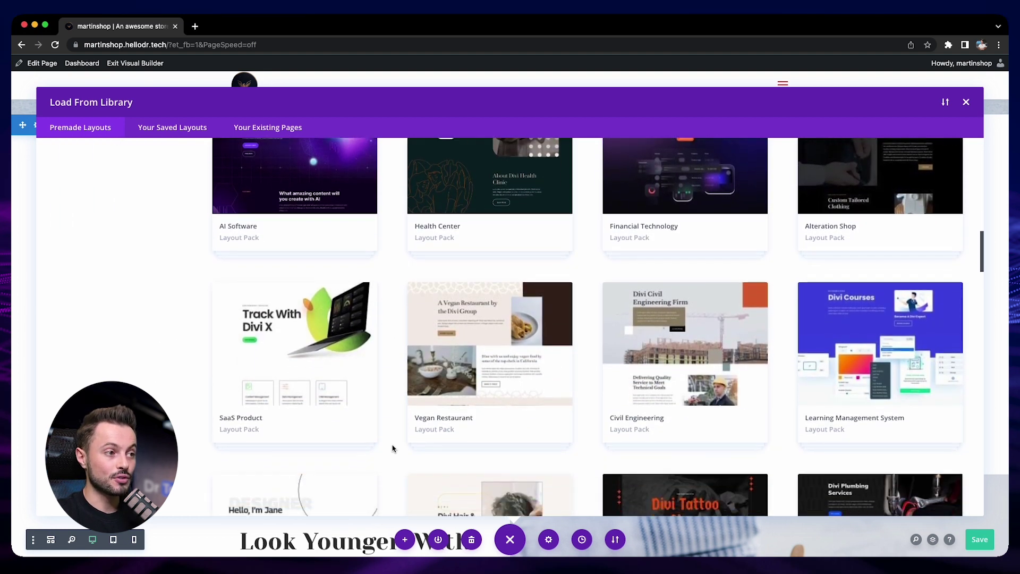
{"action": "scroll", "coordinate": [392, 448], "scroll_direction": "down", "scroll_amount": 6}
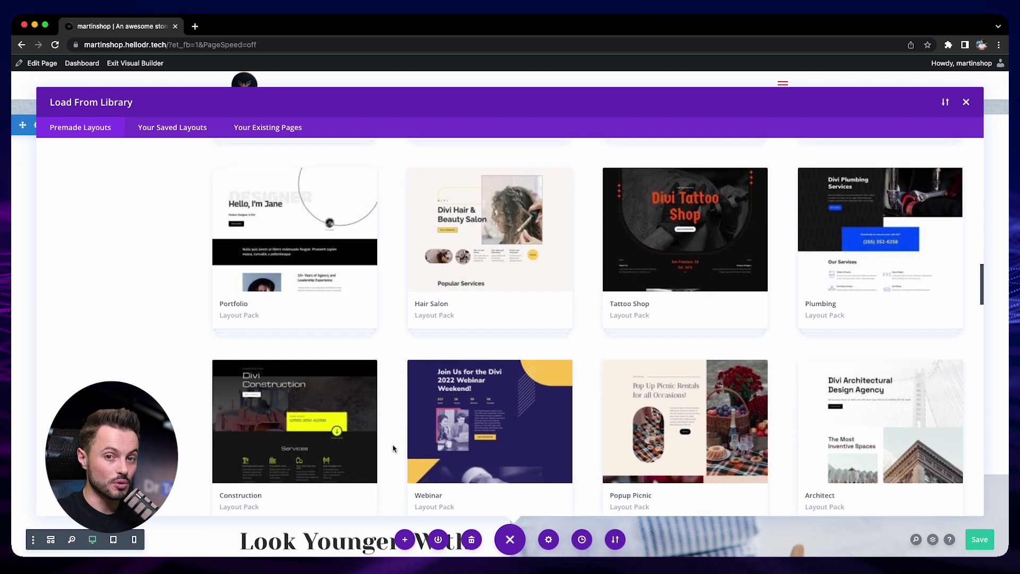
{"action": "scroll", "coordinate": [393, 448], "scroll_direction": "down", "scroll_amount": 5}
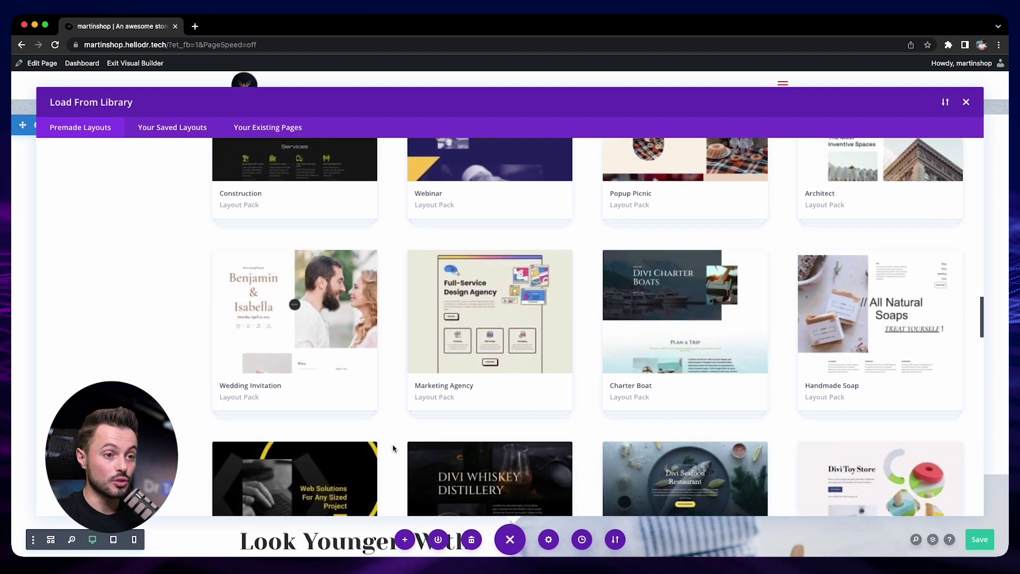
{"action": "scroll", "coordinate": [394, 448], "scroll_direction": "down", "scroll_amount": 7}
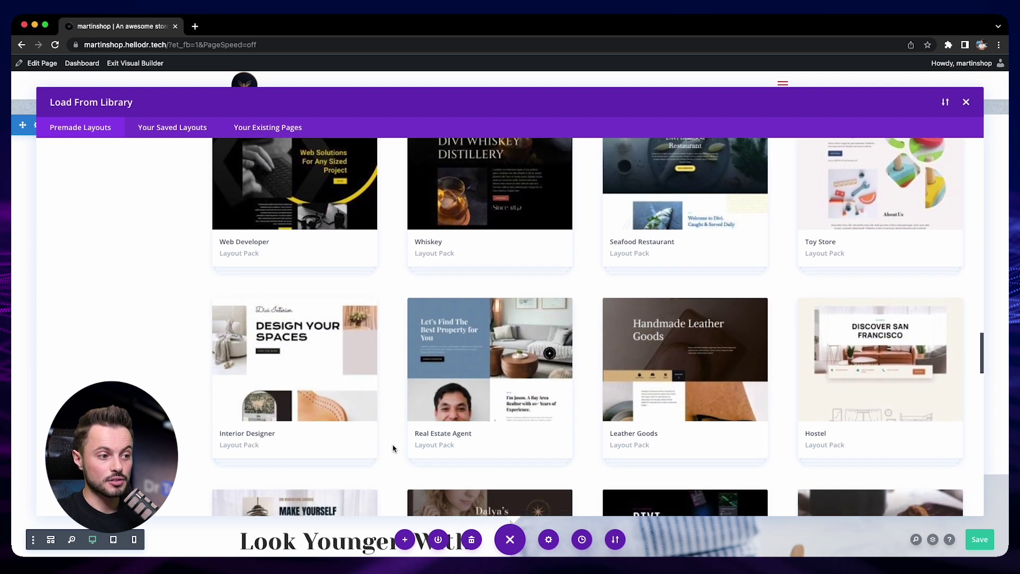
{"action": "scroll", "coordinate": [393, 448], "scroll_direction": "up", "scroll_amount": 20}
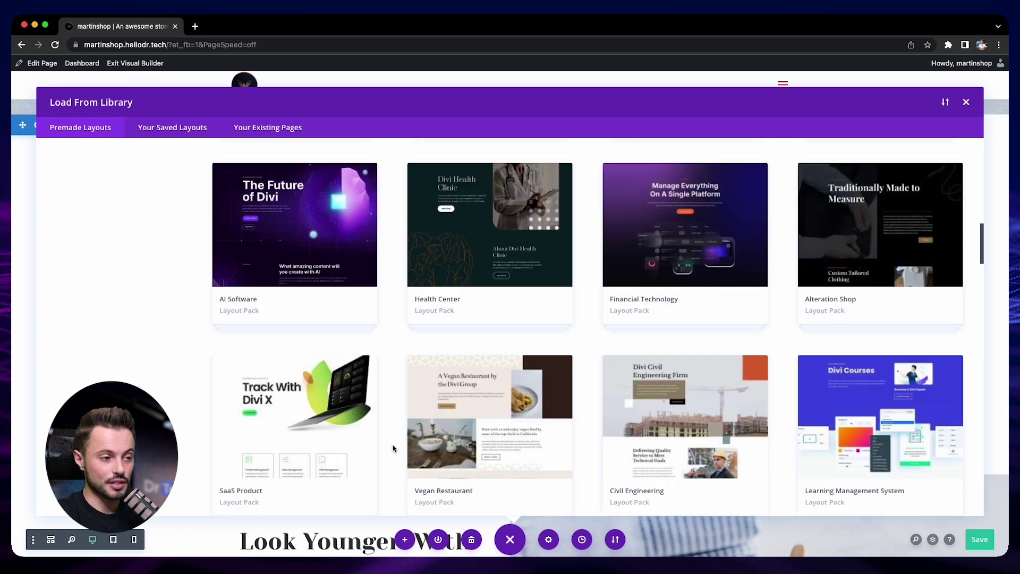
{"action": "scroll", "coordinate": [393, 448], "scroll_direction": "up", "scroll_amount": 10}
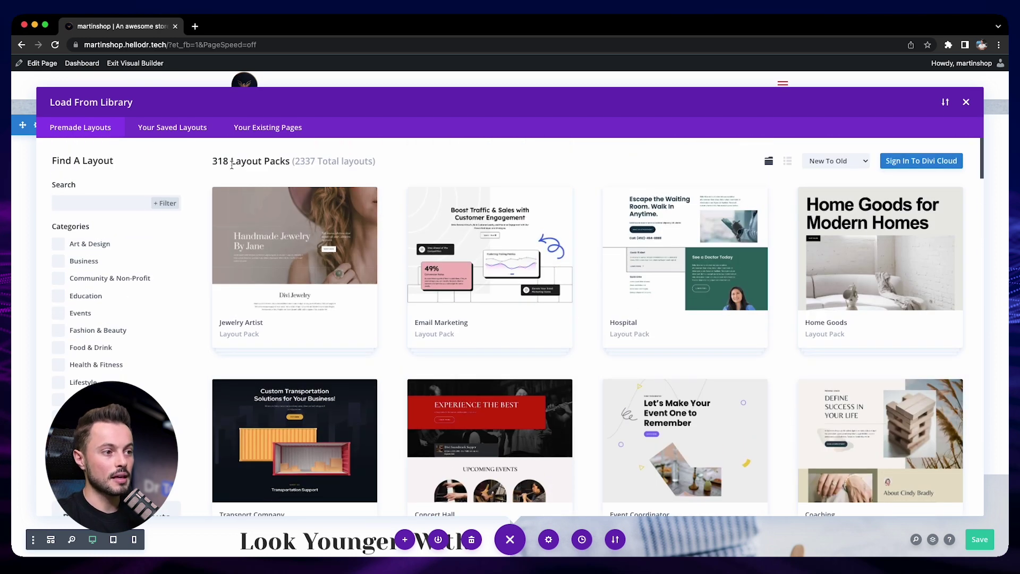
{"action": "left_click", "coordinate": [372, 160]}
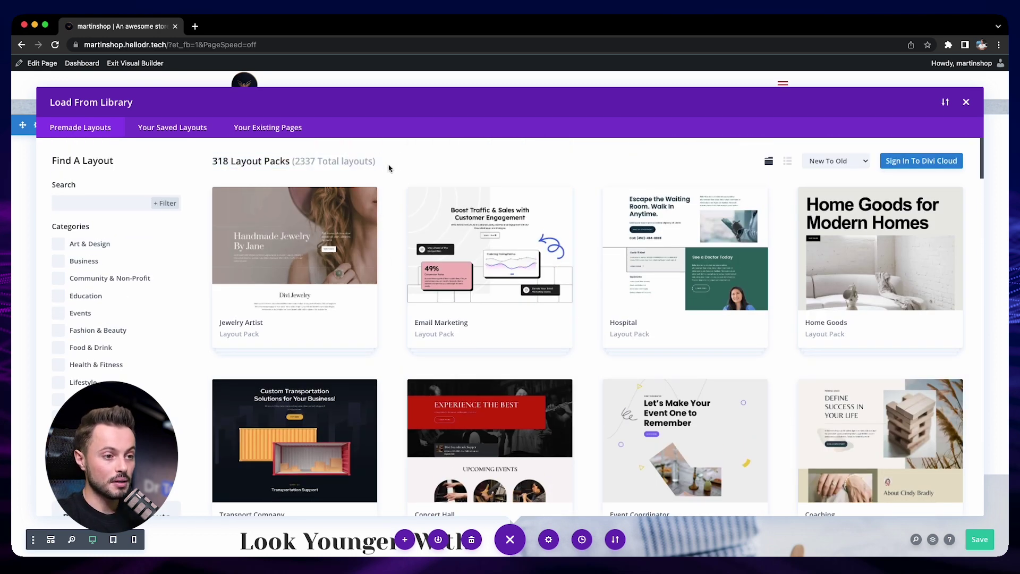
Open the Jewelry Artist layout pack and examine the preview of its Landing page
{"action": "left_click", "coordinate": [339, 238]}
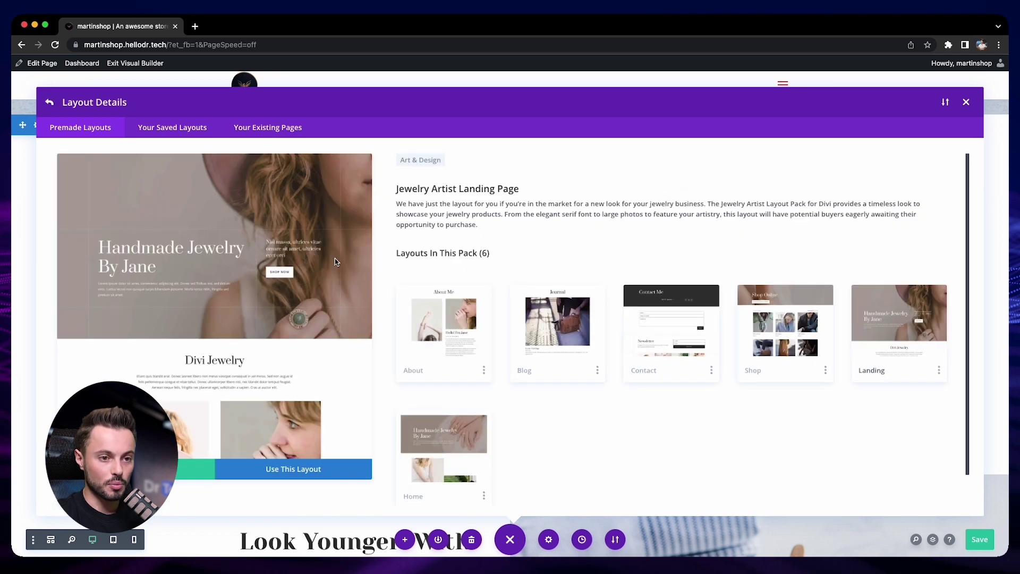
{"action": "scroll", "coordinate": [343, 307], "scroll_direction": "down", "scroll_amount": 5}
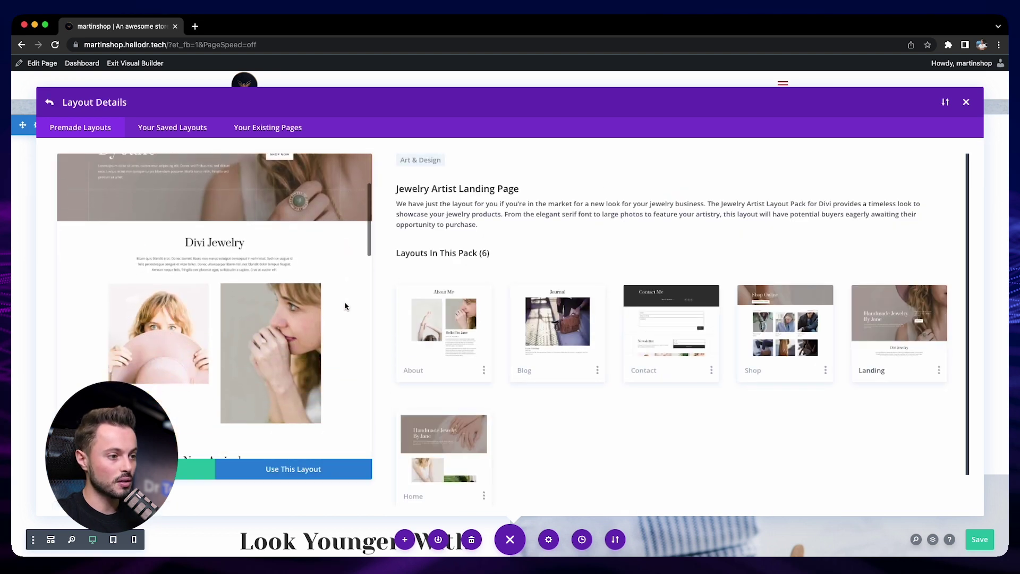
{"action": "scroll", "coordinate": [345, 306], "scroll_direction": "down", "scroll_amount": 2}
{"action": "scroll", "coordinate": [346, 306], "scroll_direction": "up", "scroll_amount": 6}
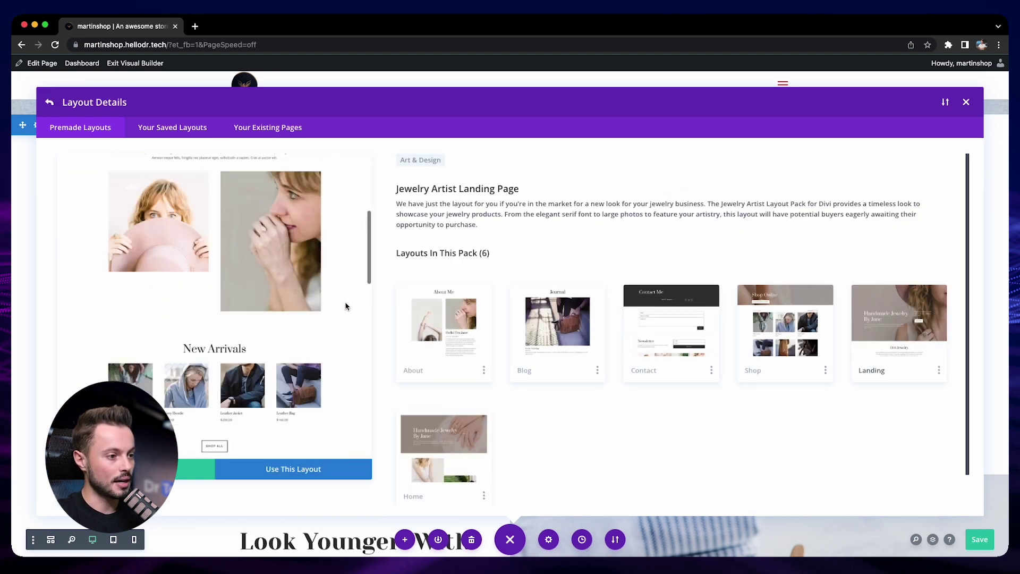
Preview the About, Blog, Contact, Shop, Landing and Home layouts of the Jewelry Artist pack
{"action": "left_click", "coordinate": [442, 333]}
{"action": "left_click", "coordinate": [548, 338]}
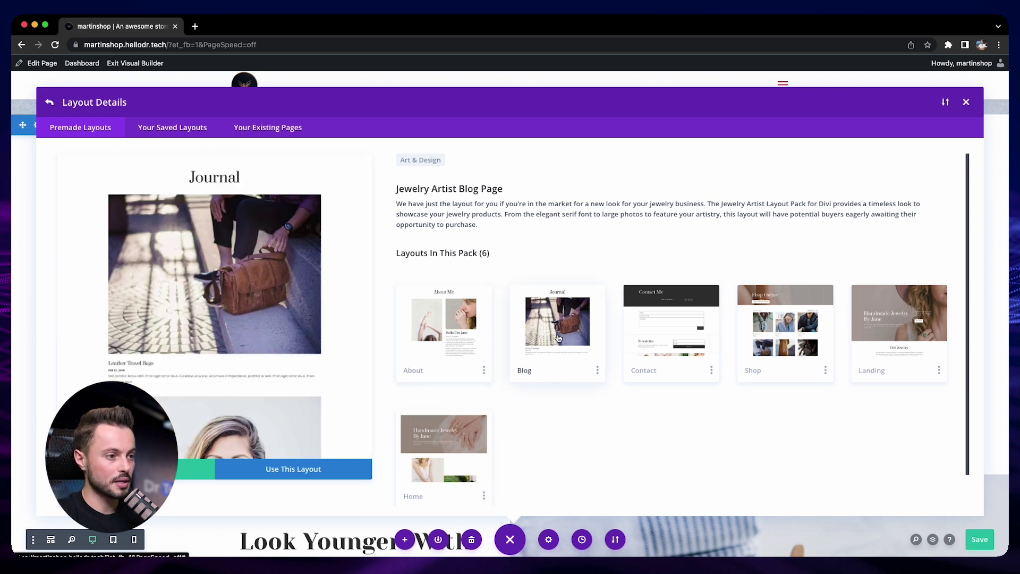
{"action": "left_click", "coordinate": [657, 341]}
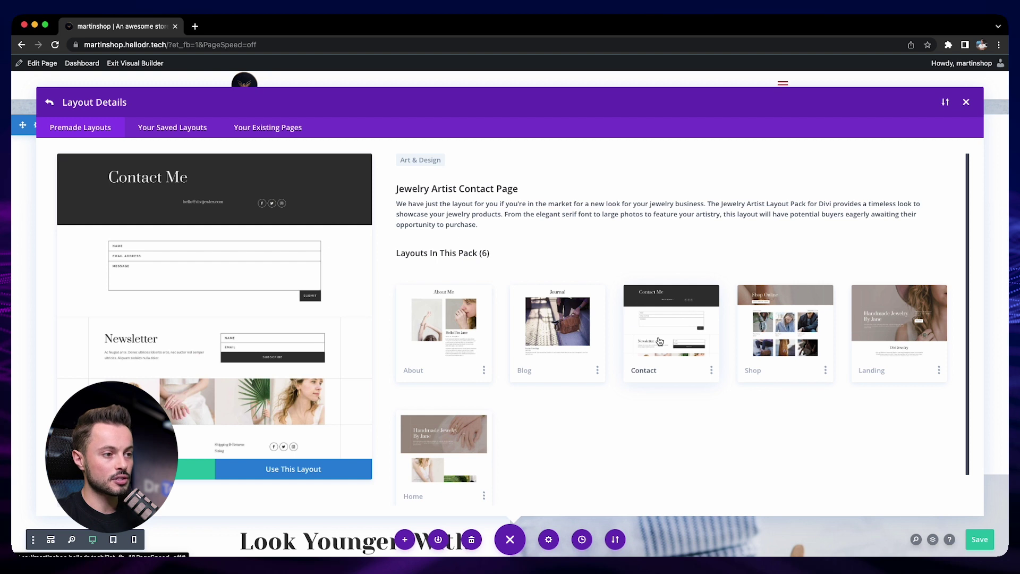
{"action": "left_click", "coordinate": [765, 331]}
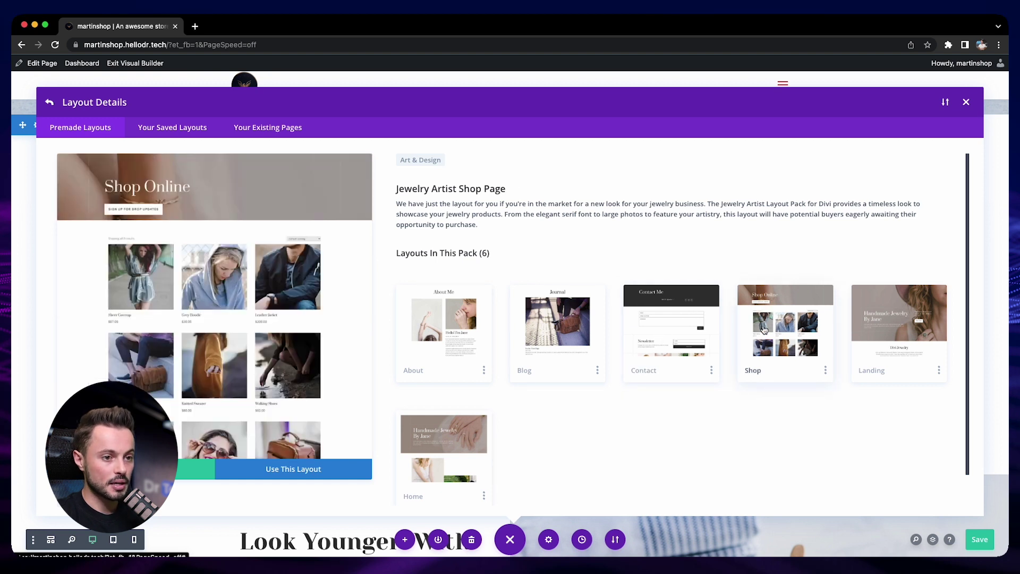
{"action": "left_click", "coordinate": [878, 323]}
{"action": "scroll", "coordinate": [333, 349], "scroll_direction": "down", "scroll_amount": 5}
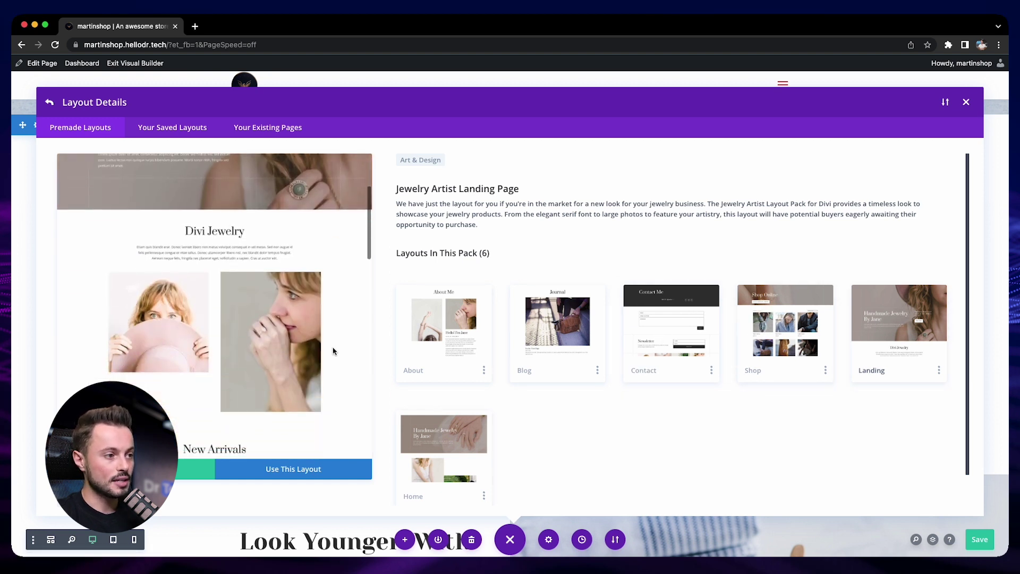
{"action": "left_click", "coordinate": [446, 437]}
{"action": "scroll", "coordinate": [308, 346], "scroll_direction": "up", "scroll_amount": 5}
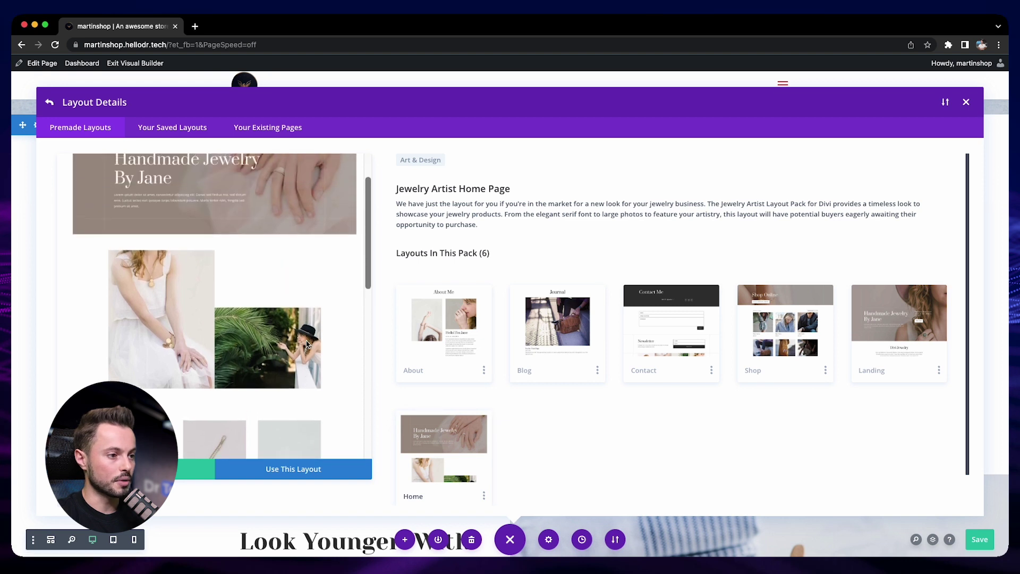
Leave the Jewelry Artist pack, preview the Contact layout of the Coaching pack, and return to the layout pack list
{"action": "left_click", "coordinate": [49, 102]}
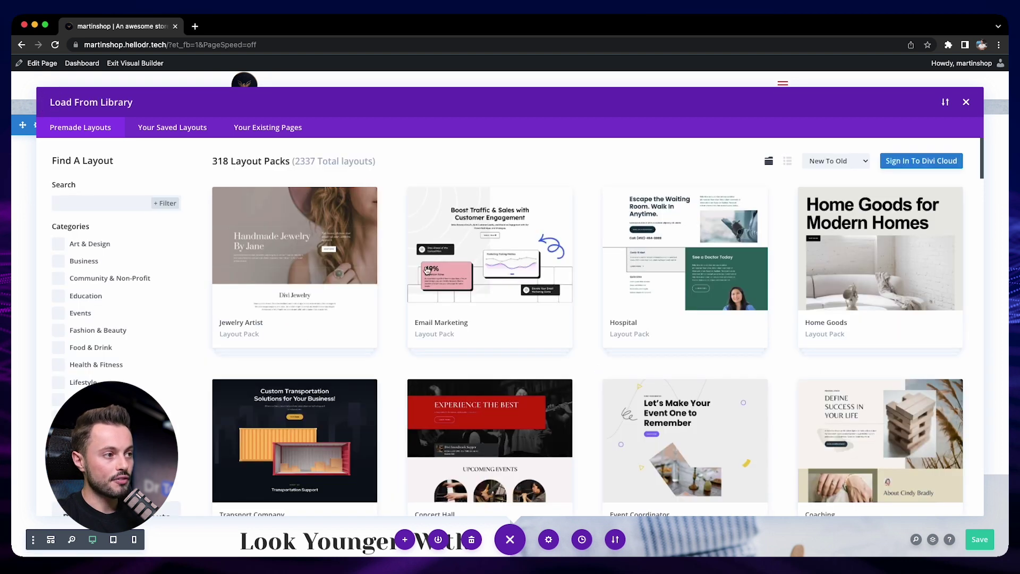
{"action": "scroll", "coordinate": [717, 345], "scroll_direction": "down", "scroll_amount": 2}
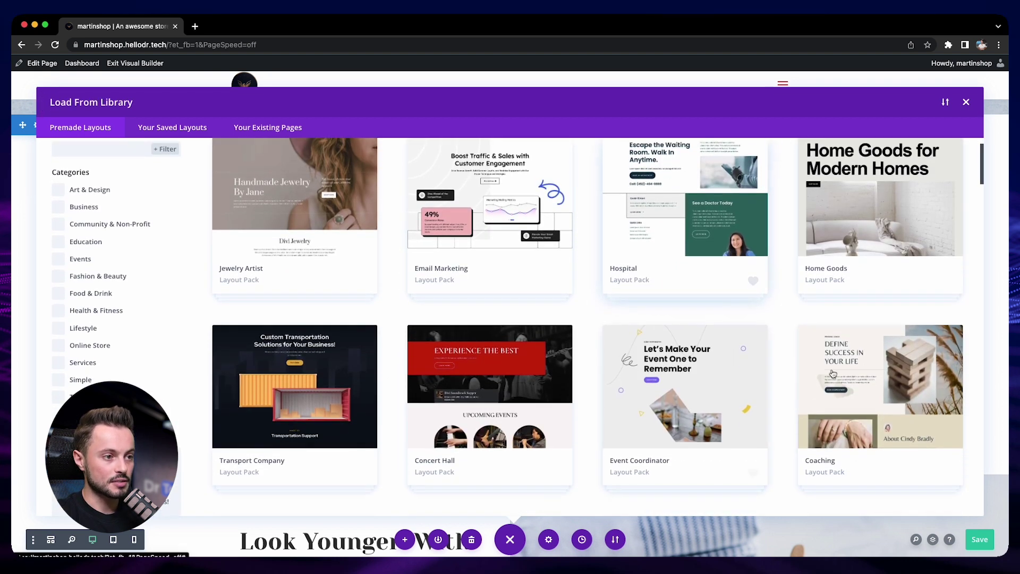
{"action": "left_click", "coordinate": [881, 404]}
{"action": "scroll", "coordinate": [355, 330], "scroll_direction": "down", "scroll_amount": 5}
{"action": "left_click", "coordinate": [590, 306]}
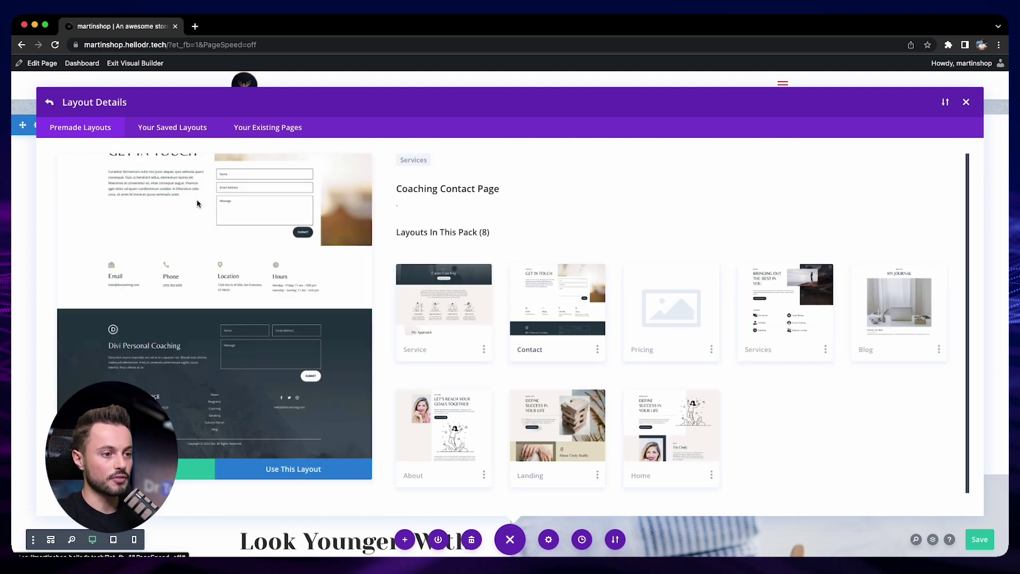
{"action": "left_click", "coordinate": [50, 102]}
{"action": "scroll", "coordinate": [229, 163], "scroll_direction": "up", "scroll_amount": 2}
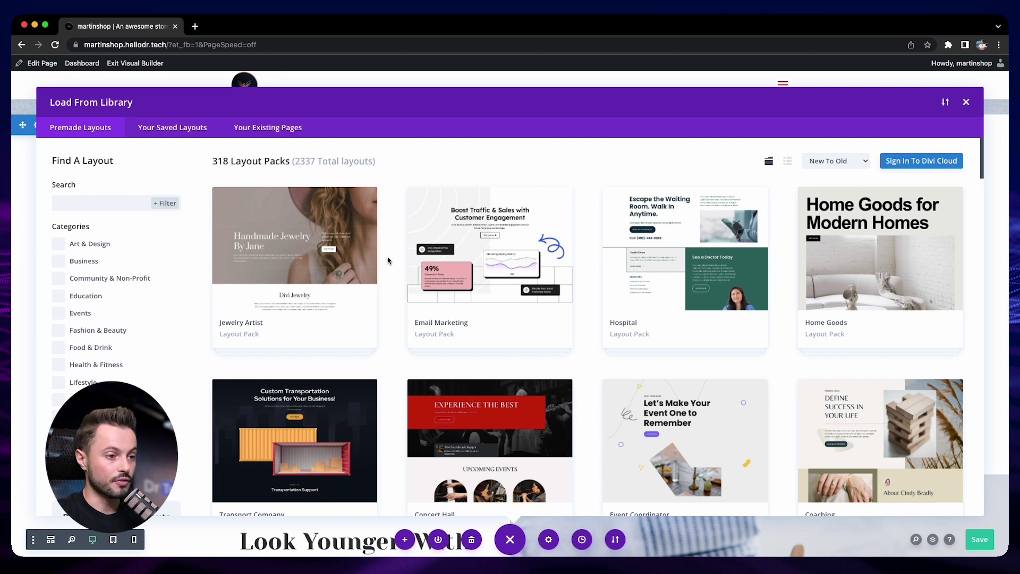
Look through the range of premade layout packs and return to the start of the list
{"action": "scroll", "coordinate": [387, 261], "scroll_direction": "down", "scroll_amount": 8}
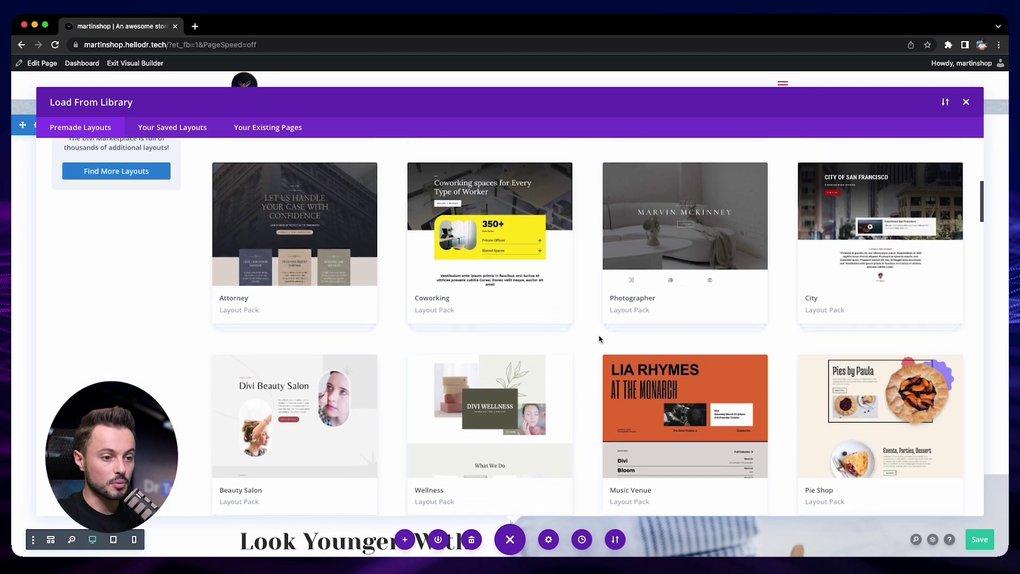
{"action": "scroll", "coordinate": [552, 322], "scroll_direction": "down", "scroll_amount": 7}
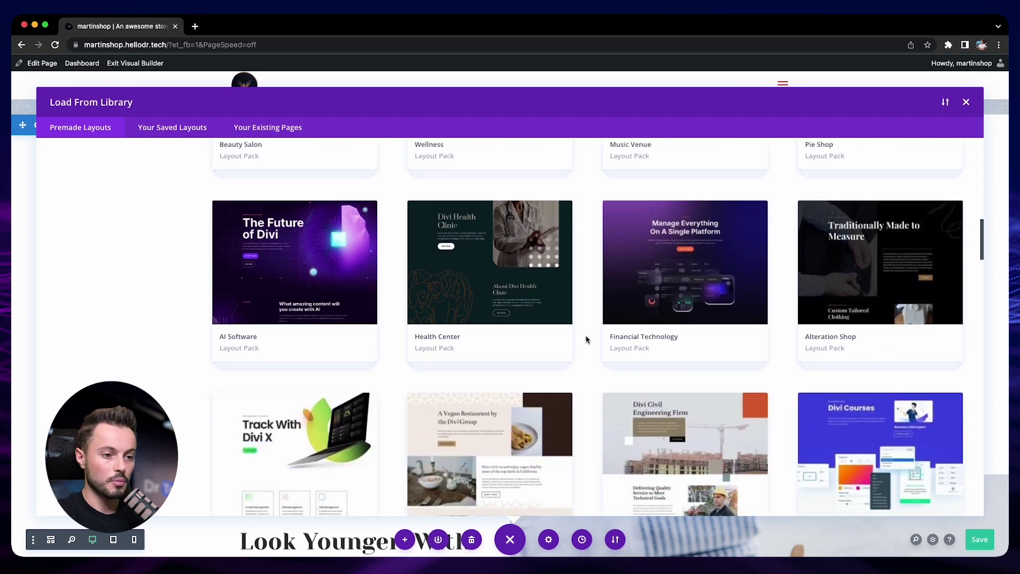
{"action": "scroll", "coordinate": [586, 339], "scroll_direction": "down", "scroll_amount": 5}
{"action": "scroll", "coordinate": [587, 338], "scroll_direction": "up", "scroll_amount": 12}
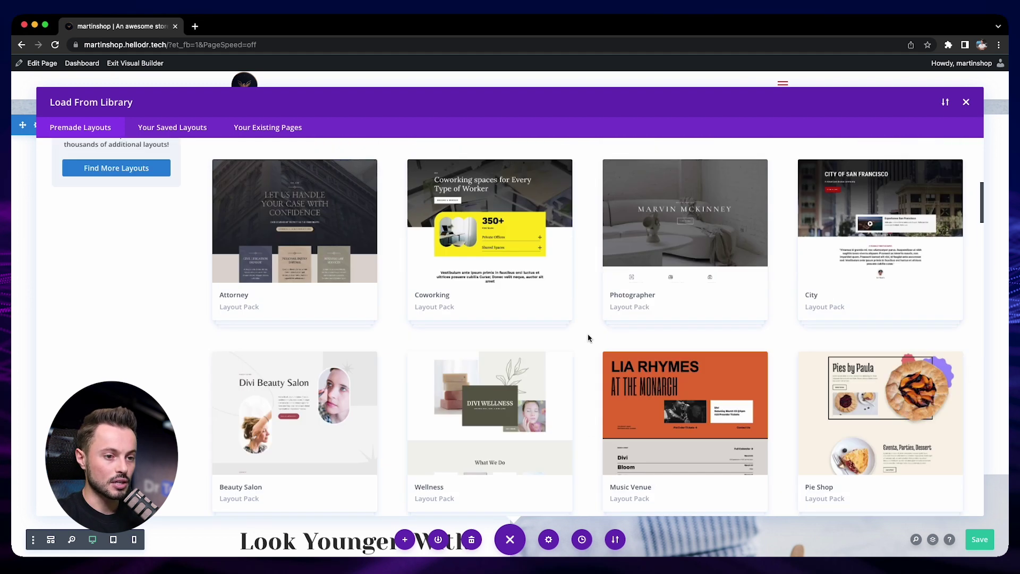
{"action": "scroll", "coordinate": [588, 338], "scroll_direction": "up", "scroll_amount": 8}
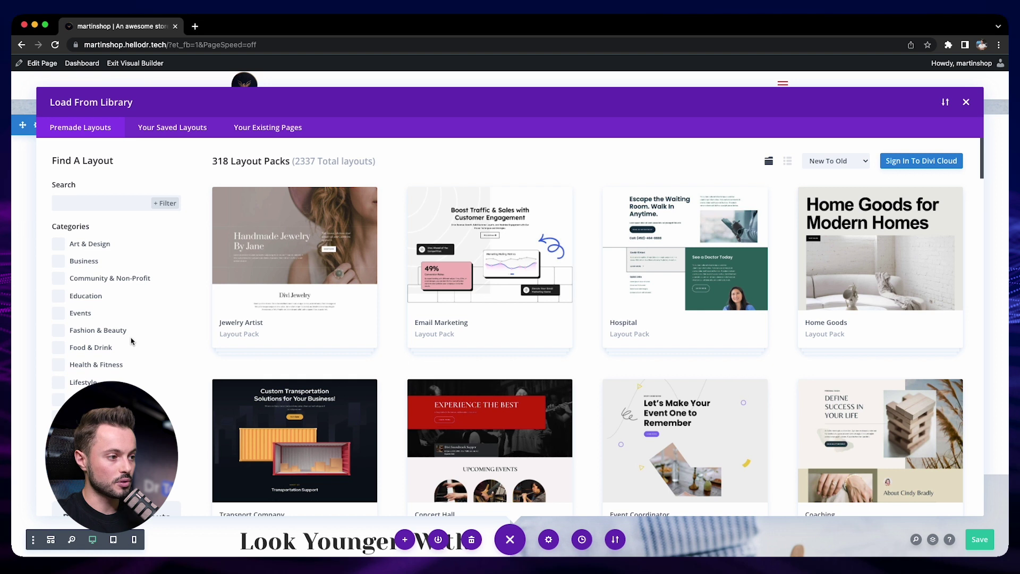
Filter the layout packs by Food & Drink and by Fashion & Beauty, and clear the category filter
{"action": "left_click", "coordinate": [103, 348]}
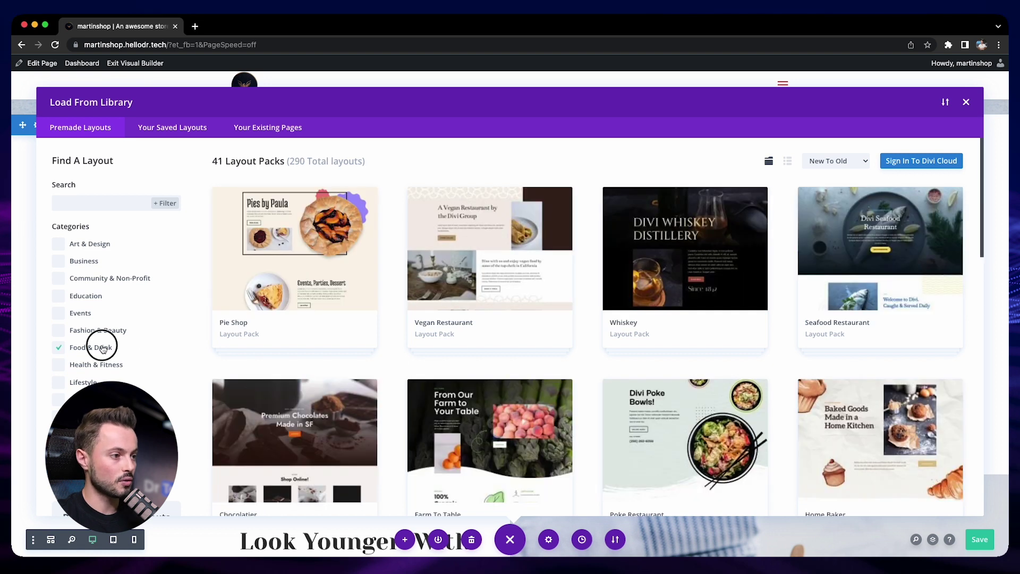
{"action": "left_click", "coordinate": [101, 330]}
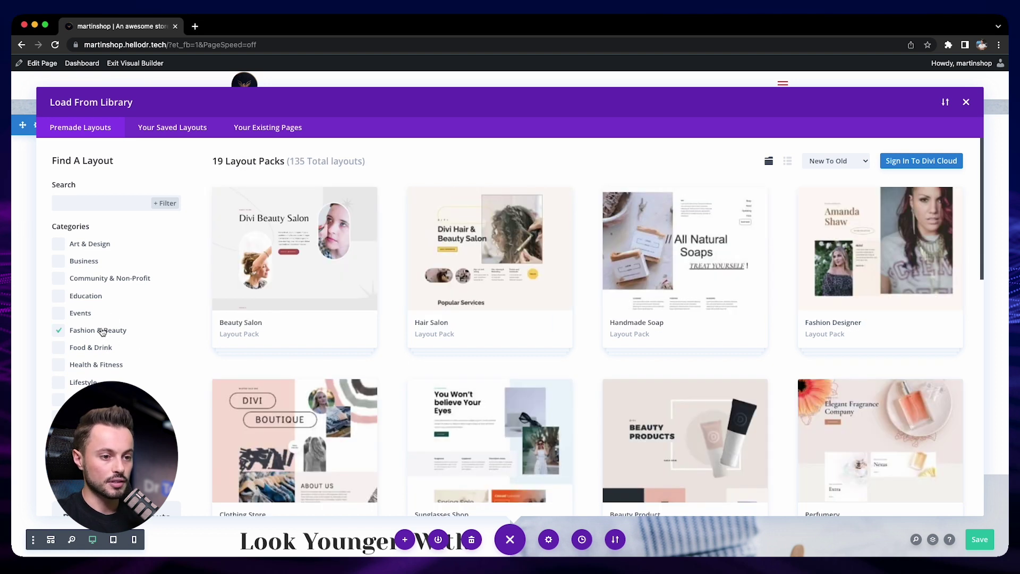
{"action": "left_click", "coordinate": [103, 331]}
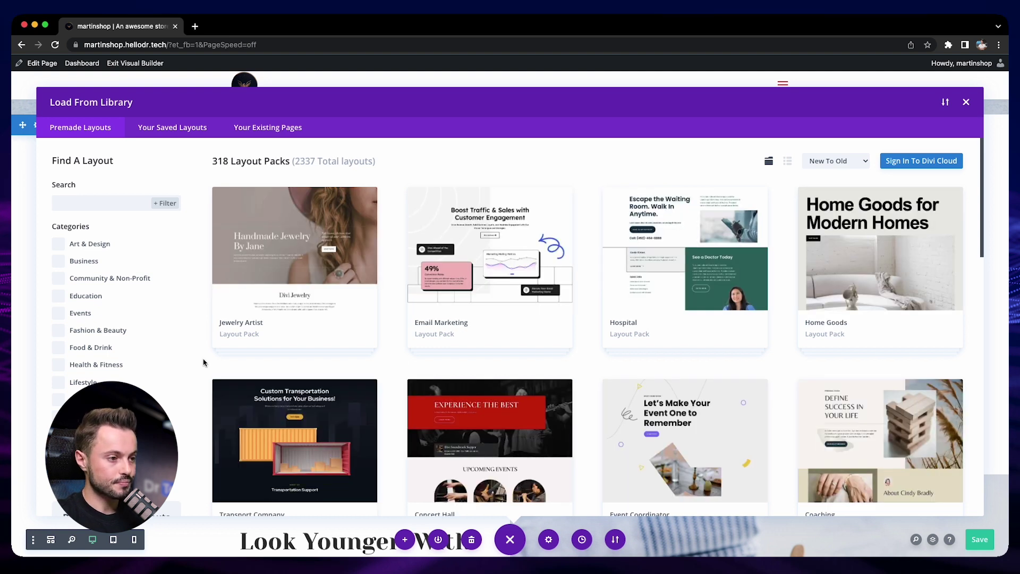
Check the library's saved layouts and existing pages, and return to the premade layouts
{"action": "left_click", "coordinate": [181, 129]}
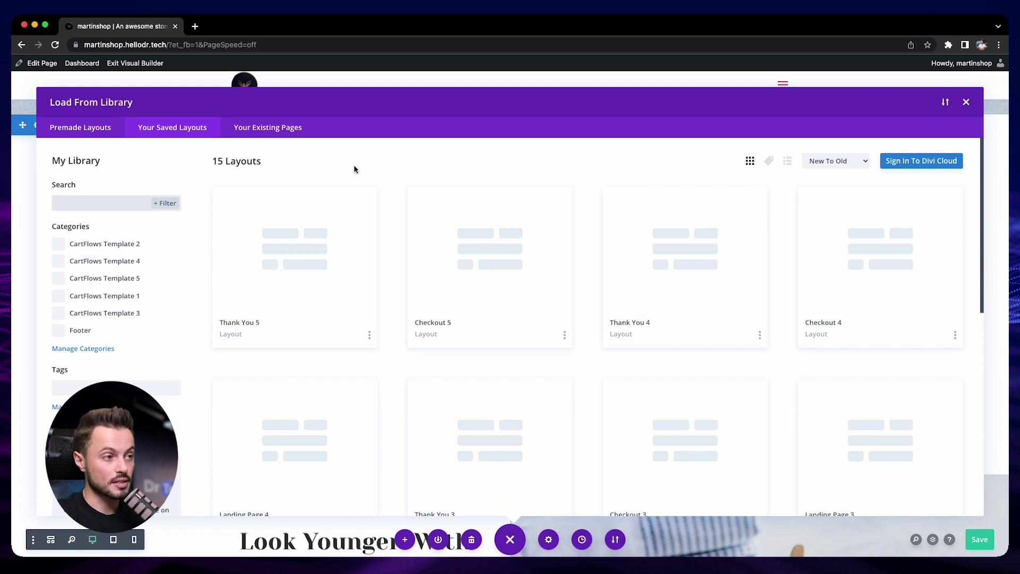
{"action": "left_click", "coordinate": [290, 128]}
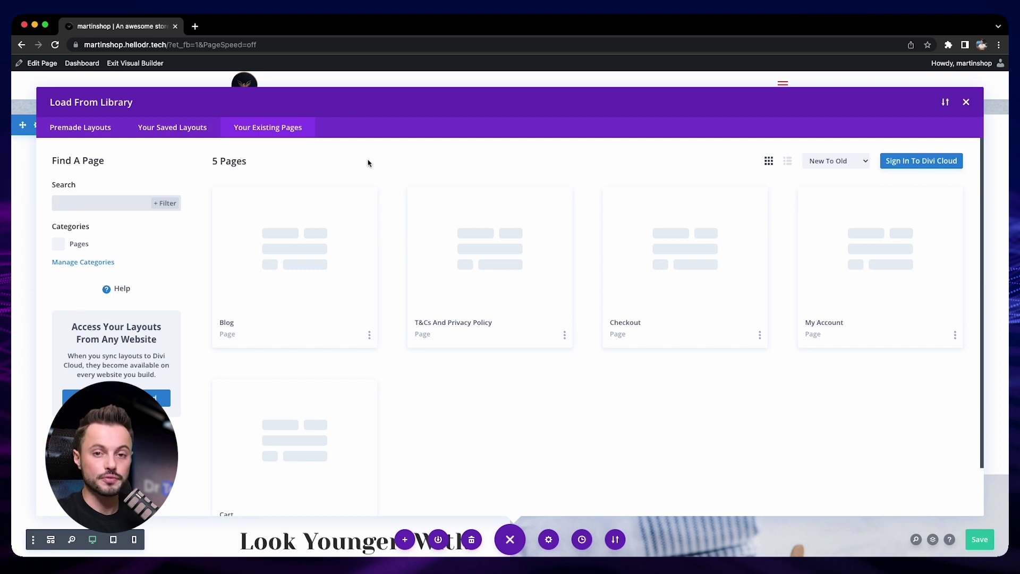
{"action": "left_click", "coordinate": [80, 128]}
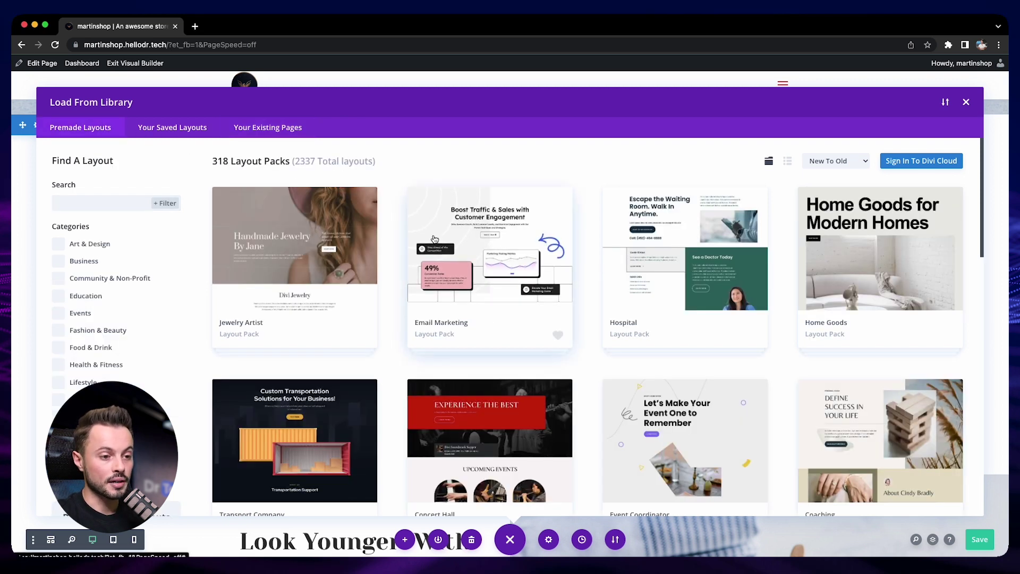
Examine the Landing page preview of the Email Marketing layout pack and go back to the pack list
{"action": "left_click", "coordinate": [431, 238]}
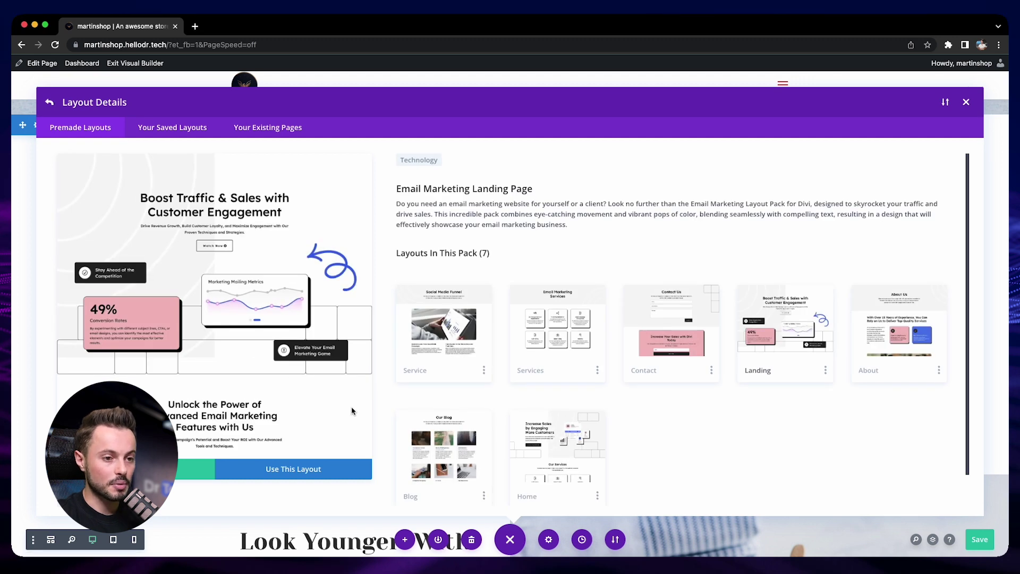
{"action": "scroll", "coordinate": [352, 406], "scroll_direction": "down", "scroll_amount": 1}
{"action": "scroll", "coordinate": [352, 406], "scroll_direction": "down", "scroll_amount": 2}
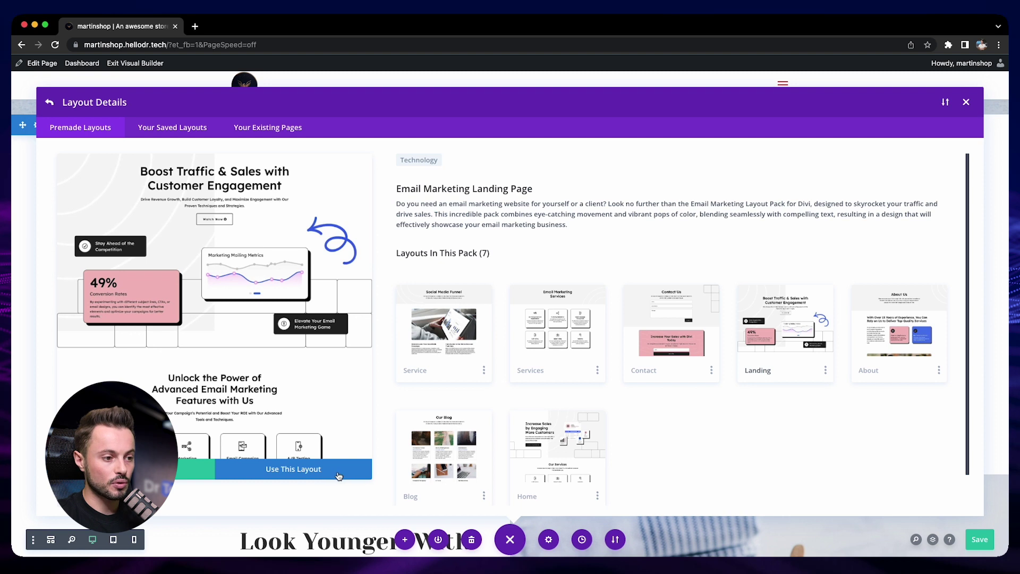
{"action": "left_click", "coordinate": [50, 103]}
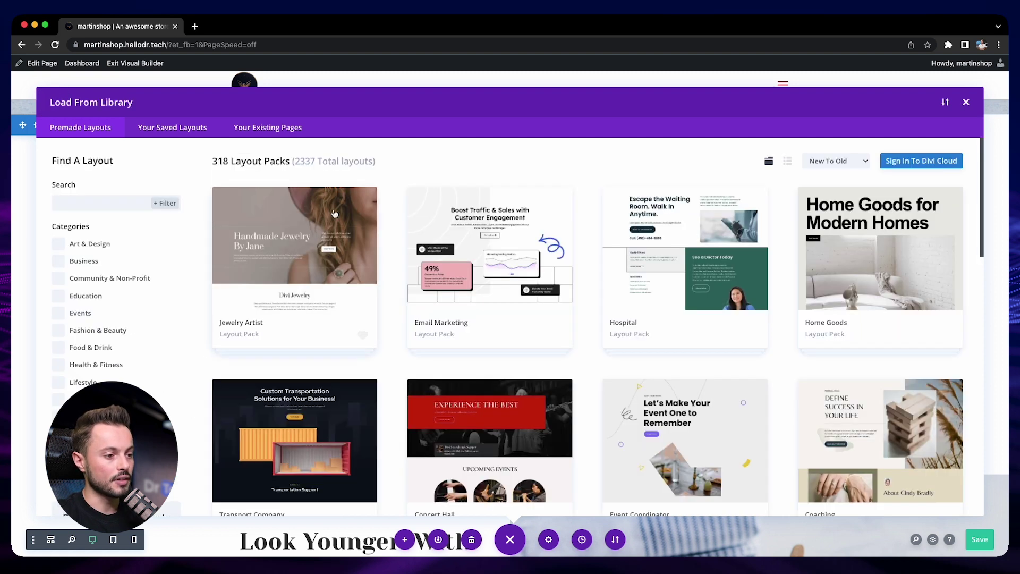
Review the Jewelry Artist Landing page and its option to use the layout, and close the library without loading it
{"action": "left_click", "coordinate": [308, 233]}
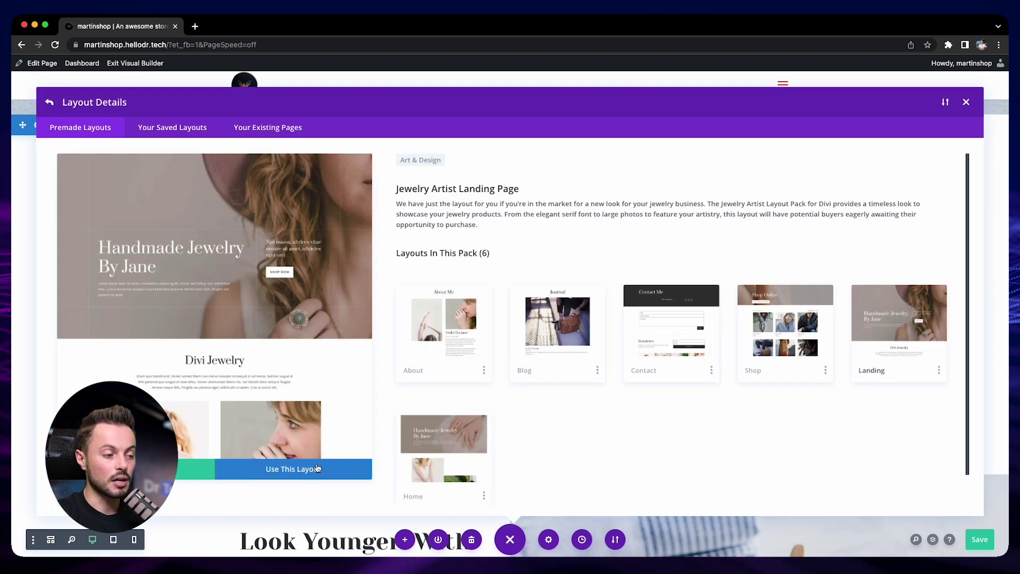
{"action": "left_click", "coordinate": [49, 102]}
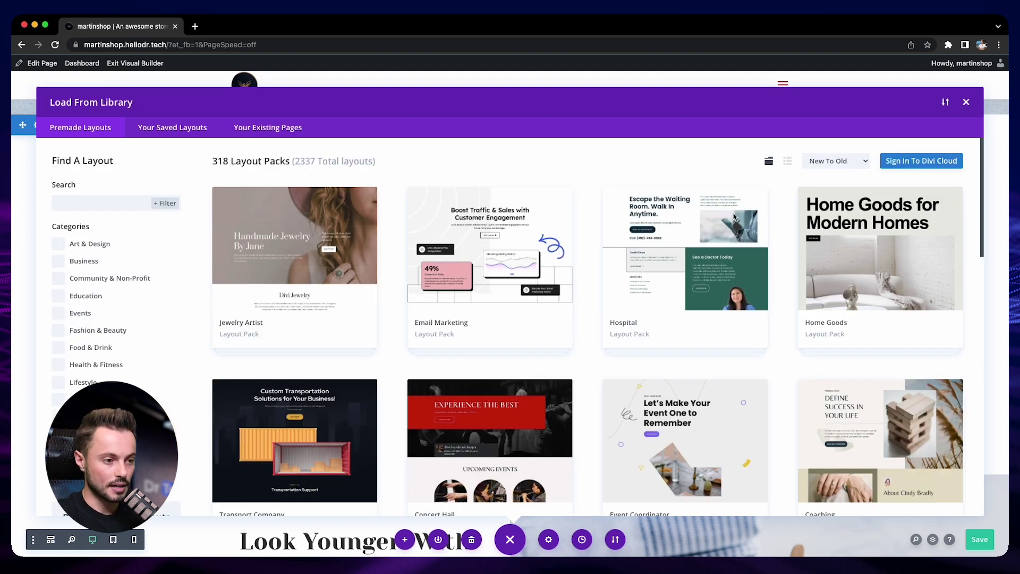
{"action": "left_click", "coordinate": [966, 102]}
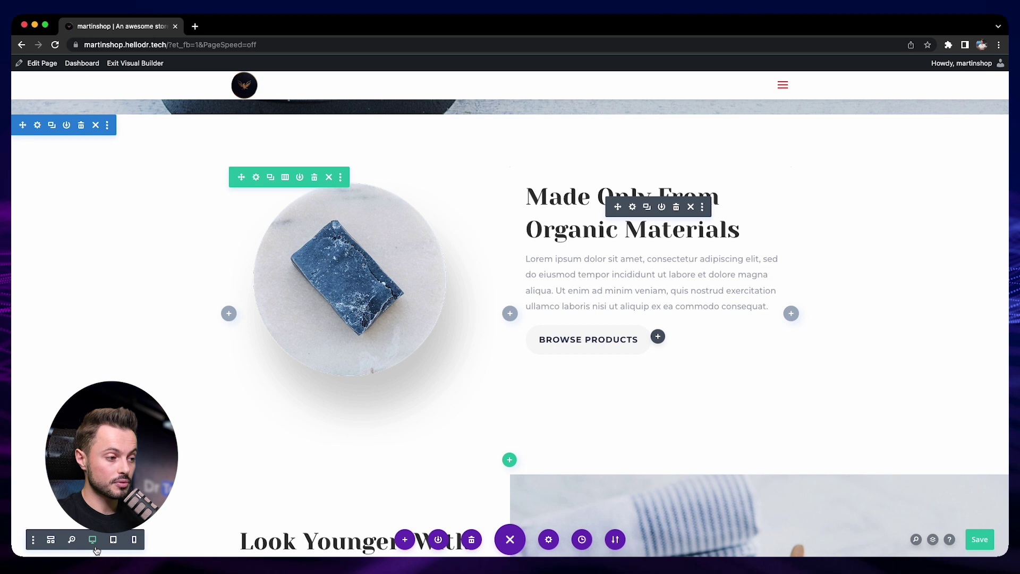
Preview the home page at tablet and phone sizes, looking through the Hero and organic materials sections in phone view
{"action": "left_click", "coordinate": [113, 546]}
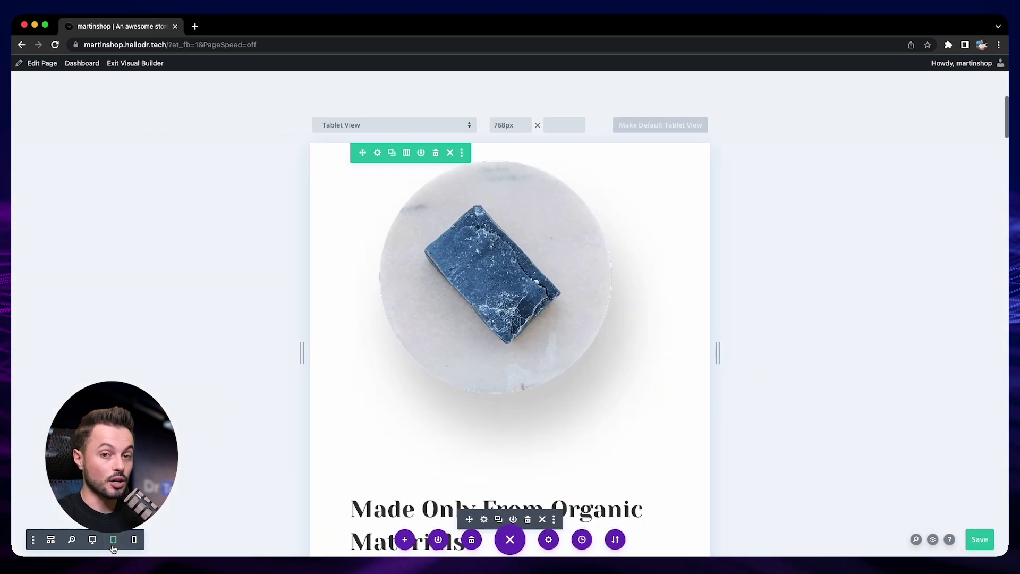
{"action": "left_click", "coordinate": [134, 541]}
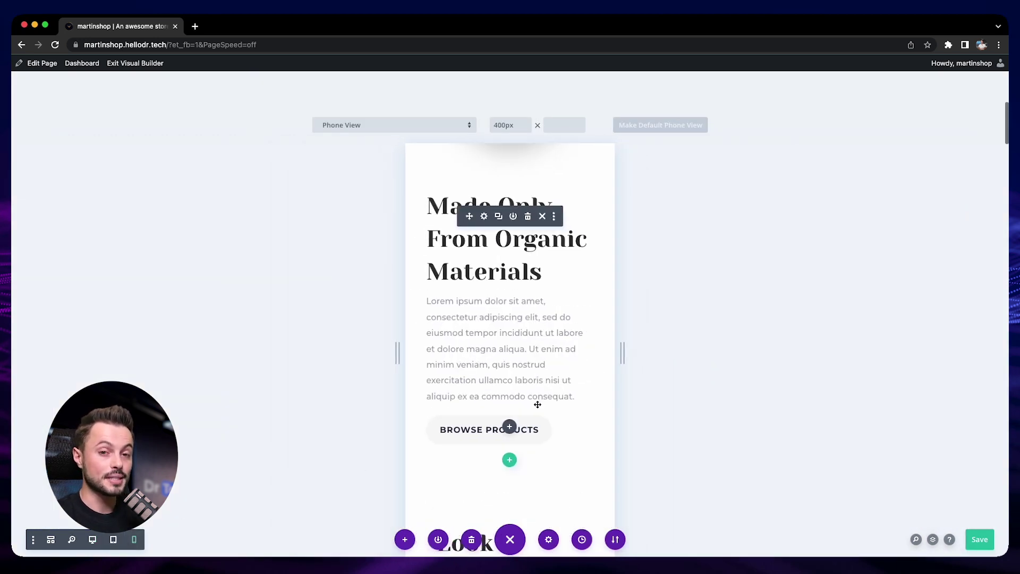
{"action": "scroll", "coordinate": [540, 405], "scroll_direction": "up", "scroll_amount": 7}
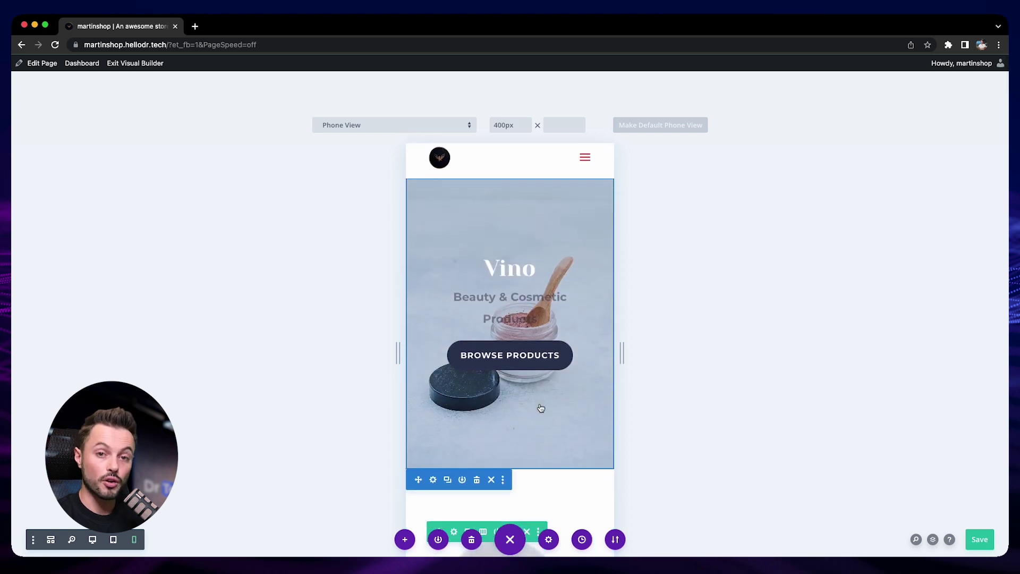
{"action": "scroll", "coordinate": [539, 406], "scroll_direction": "down", "scroll_amount": 8}
{"action": "scroll", "coordinate": [539, 407], "scroll_direction": "down", "scroll_amount": 5}
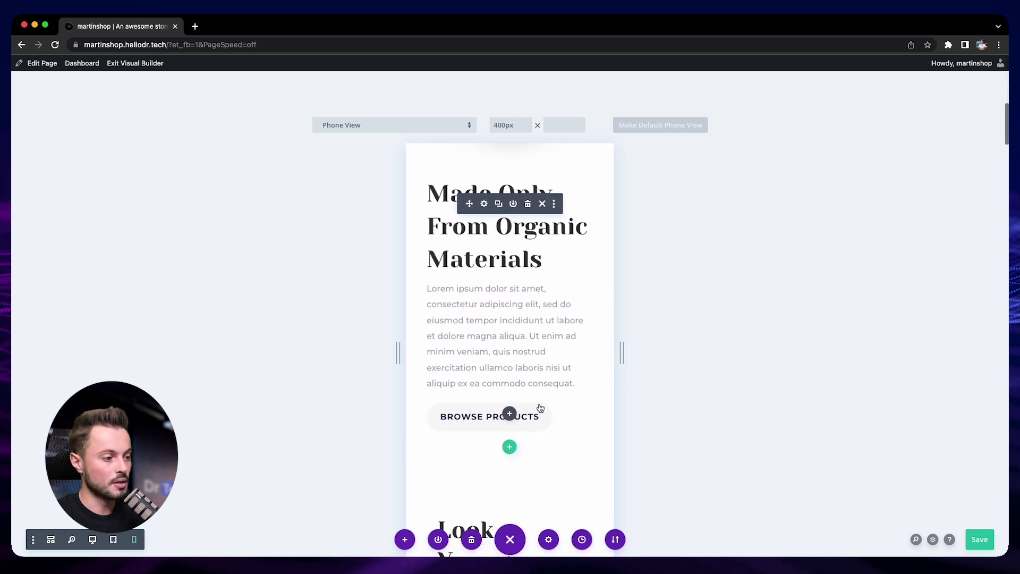
{"action": "scroll", "coordinate": [540, 407], "scroll_direction": "up", "scroll_amount": 9}
{"action": "scroll", "coordinate": [539, 407], "scroll_direction": "up", "scroll_amount": 3}
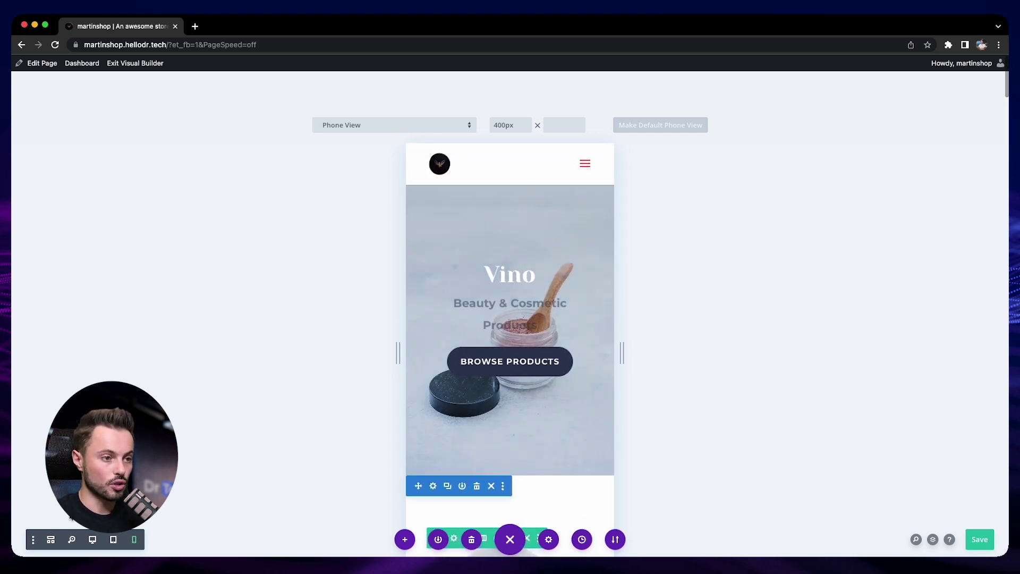
Compare the zoomed-out view of the home page with the full-size desktop view, ending on the zoomed-out view
{"action": "left_click", "coordinate": [69, 542]}
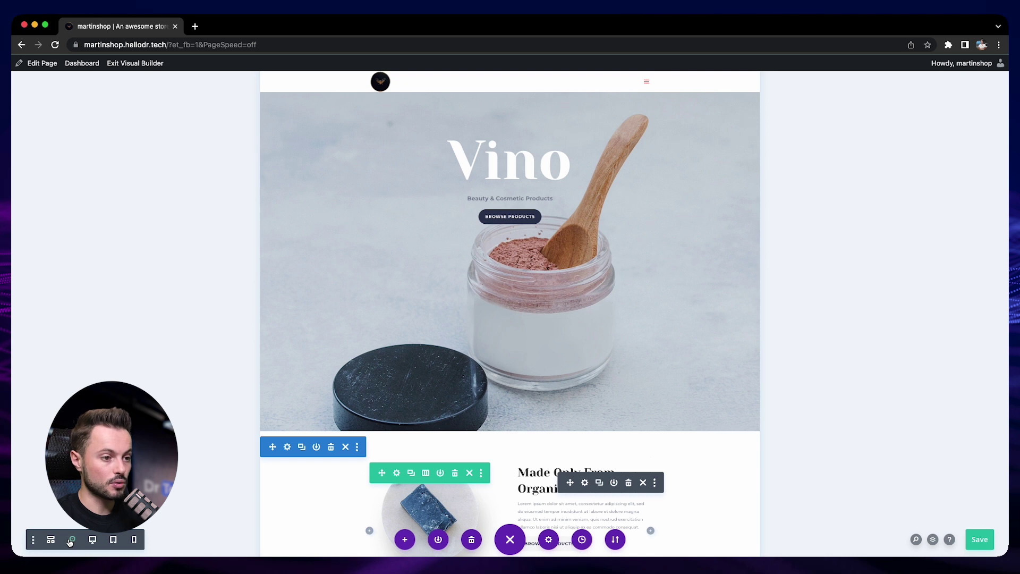
{"action": "left_click", "coordinate": [69, 542]}
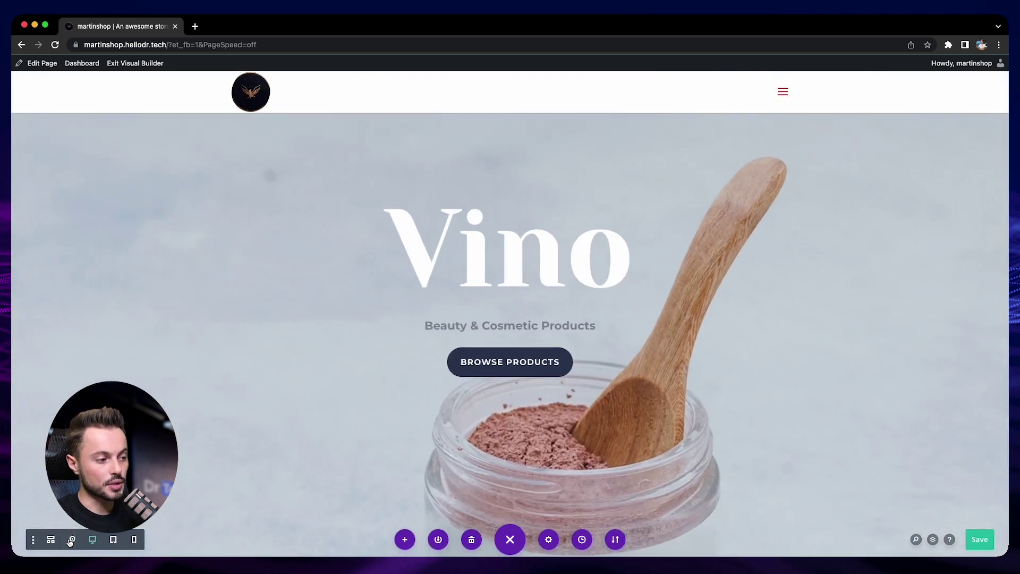
{"action": "left_click", "coordinate": [69, 542]}
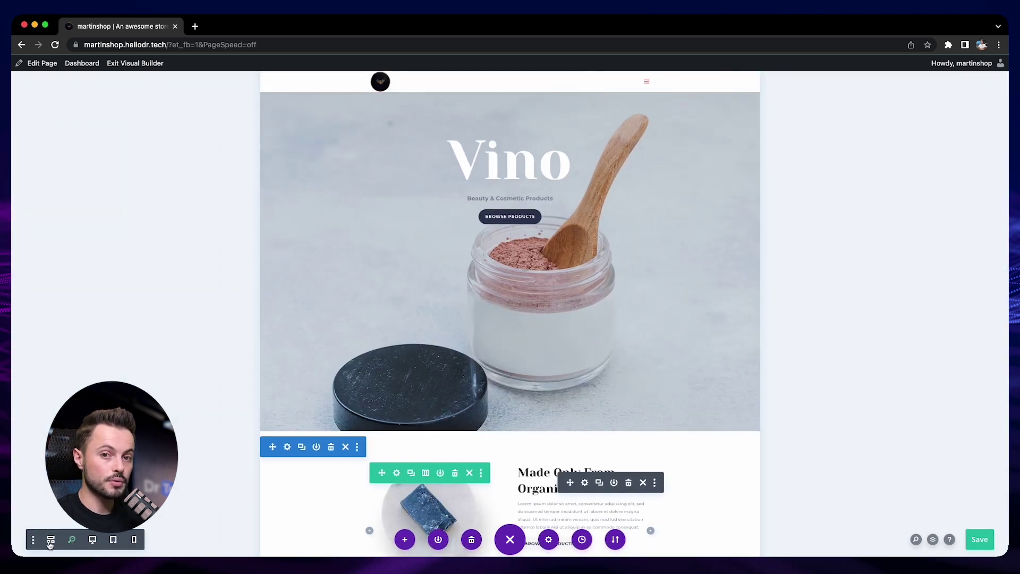
Switch to wireframe view and examine the page's structure of sections, rows and modules from Hero through Products
{"action": "left_click", "coordinate": [50, 542]}
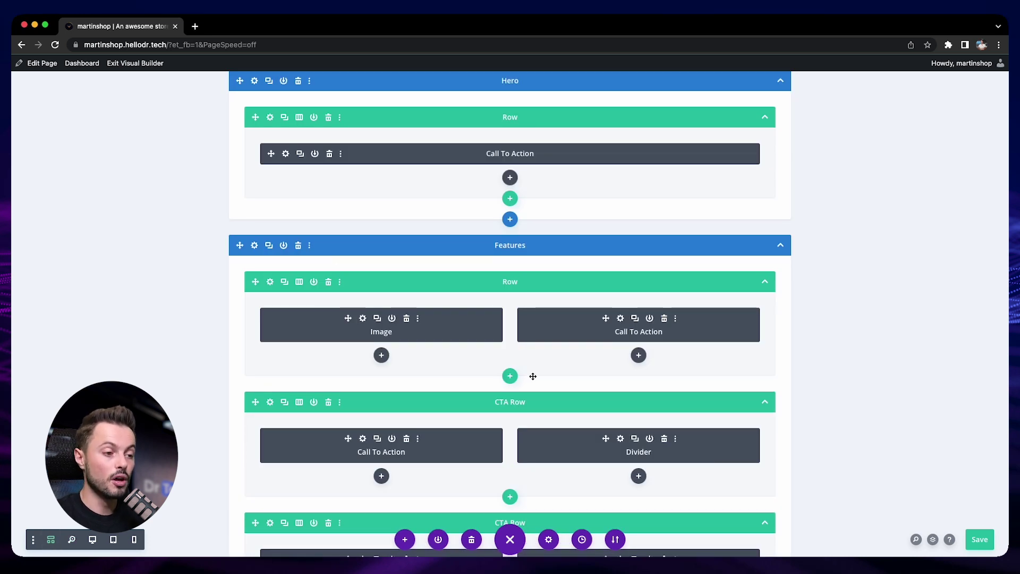
{"action": "scroll", "coordinate": [533, 376], "scroll_direction": "down", "scroll_amount": 5}
{"action": "scroll", "coordinate": [520, 374], "scroll_direction": "down", "scroll_amount": 7}
{"action": "scroll", "coordinate": [520, 374], "scroll_direction": "down", "scroll_amount": 1}
{"action": "scroll", "coordinate": [519, 374], "scroll_direction": "up", "scroll_amount": 1}
{"action": "scroll", "coordinate": [519, 374], "scroll_direction": "down", "scroll_amount": 3}
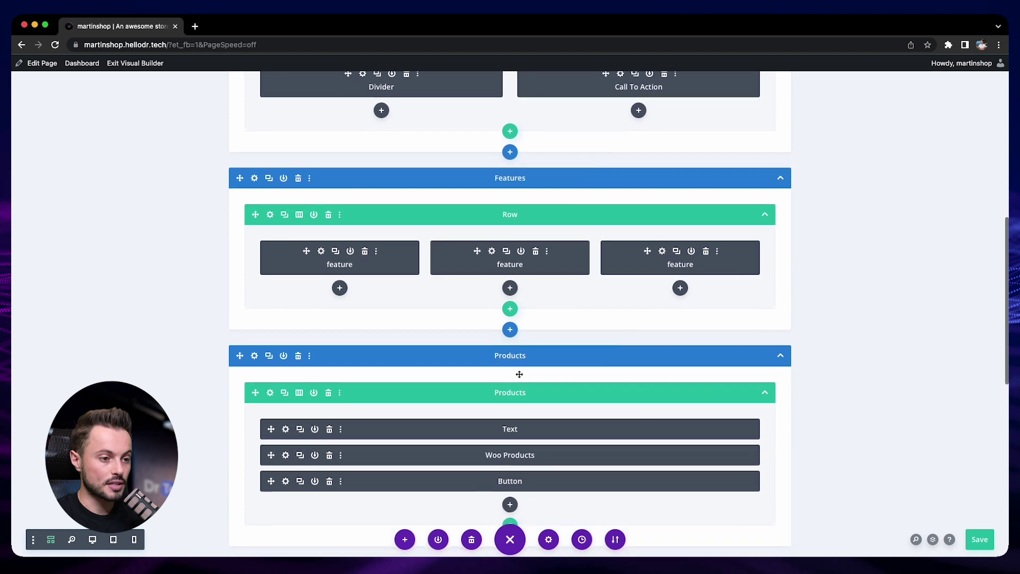
{"action": "scroll", "coordinate": [561, 401], "scroll_direction": "down", "scroll_amount": 2}
{"action": "scroll", "coordinate": [562, 402], "scroll_direction": "down", "scroll_amount": 2}
{"action": "scroll", "coordinate": [562, 401], "scroll_direction": "up", "scroll_amount": 16}
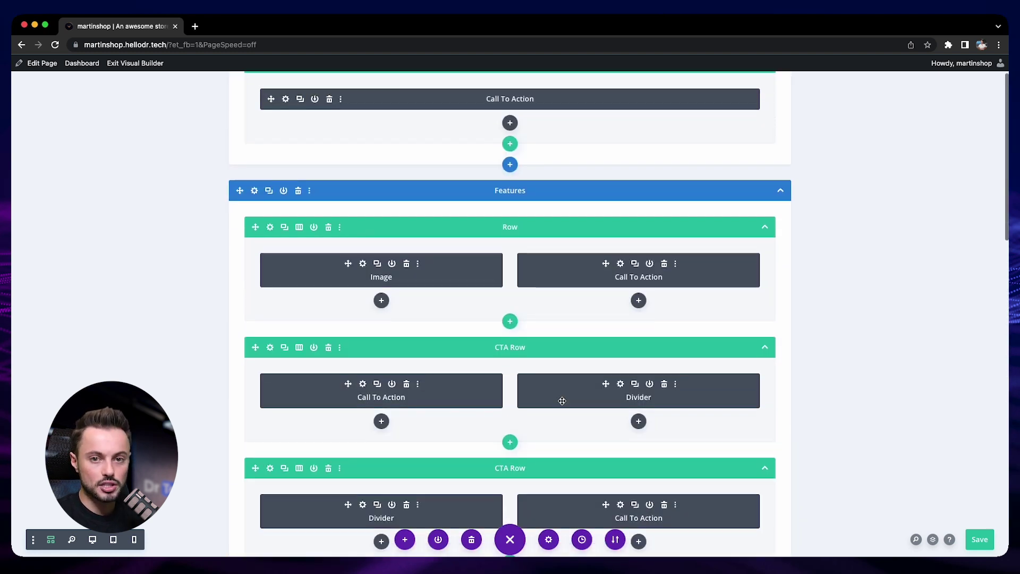
{"action": "scroll", "coordinate": [563, 401], "scroll_direction": "up", "scroll_amount": 2}
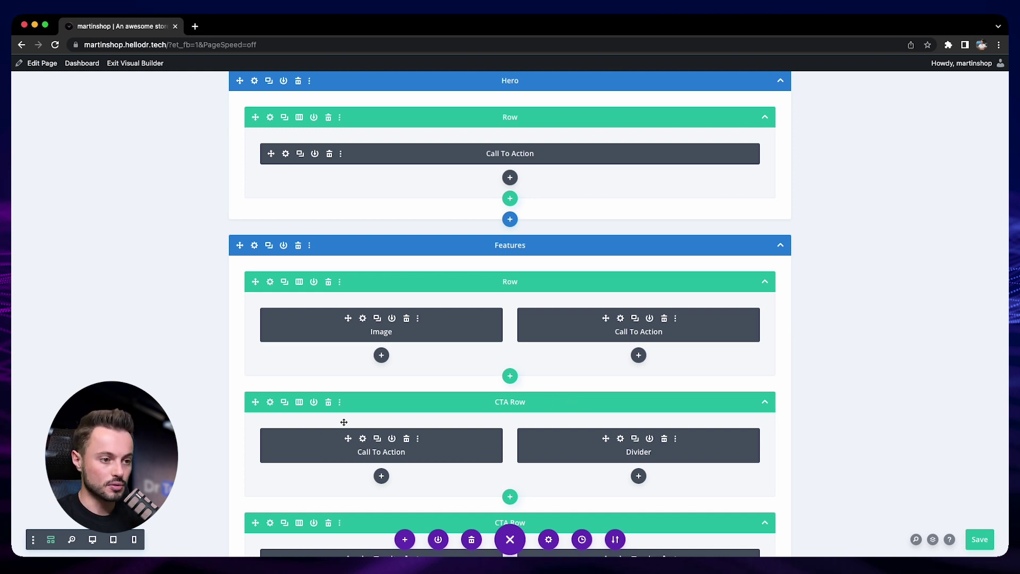
Check the settings of the Image module in the first Features row, discard them, and return to desktop view
{"action": "left_click", "coordinate": [364, 319]}
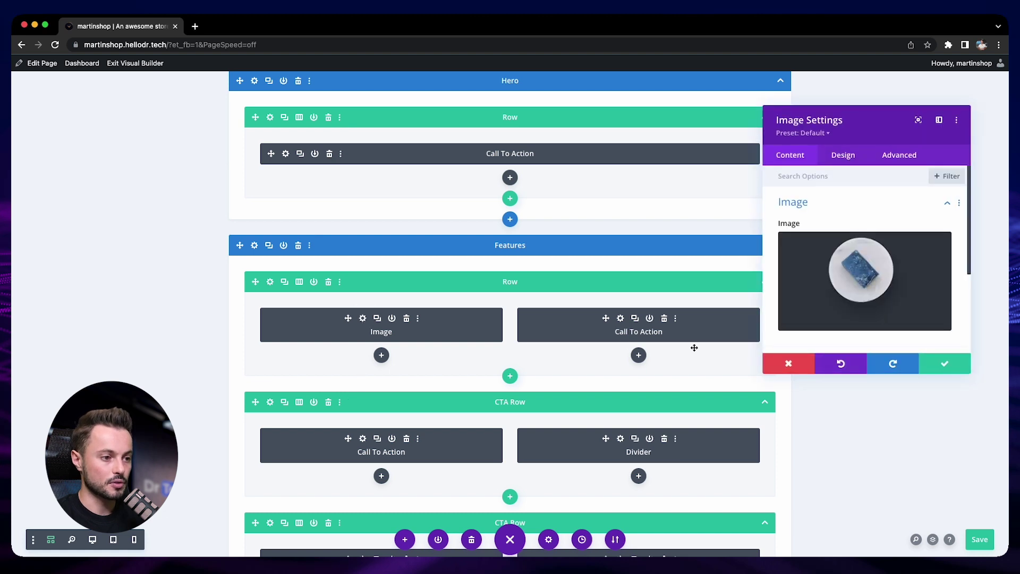
{"action": "left_click", "coordinate": [792, 364]}
{"action": "scroll", "coordinate": [239, 492], "scroll_direction": "up", "scroll_amount": 1}
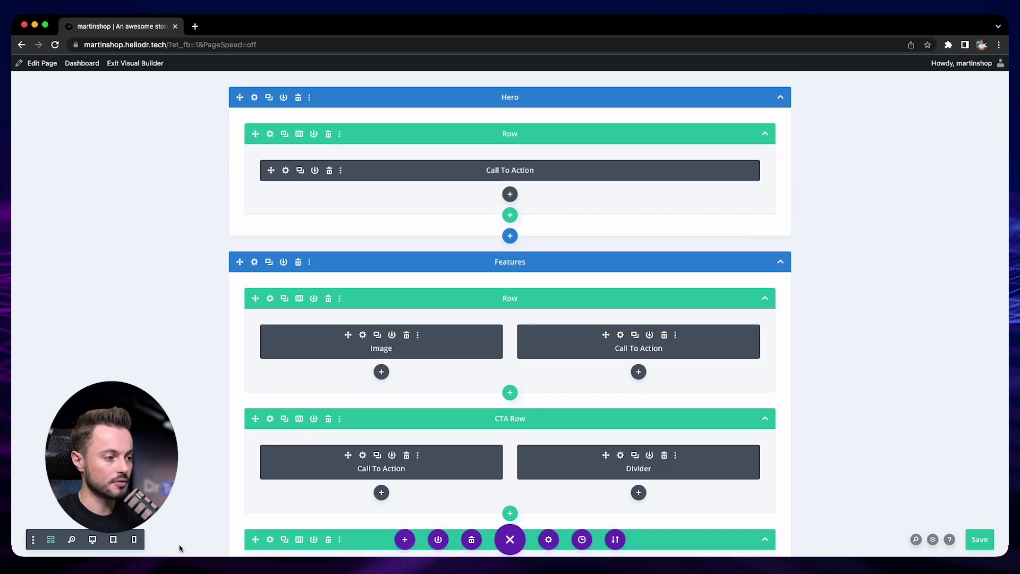
{"action": "left_click", "coordinate": [92, 540]}
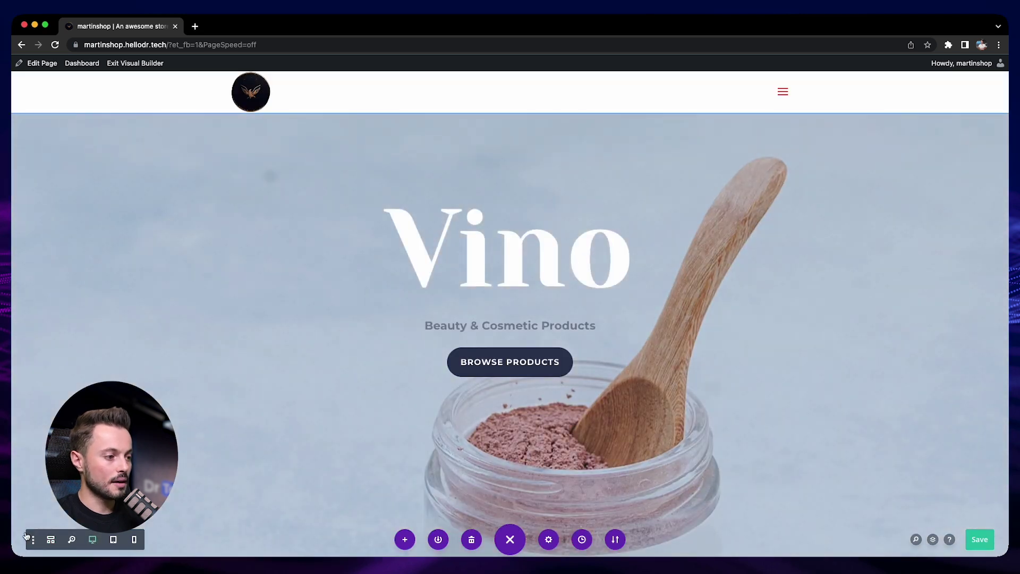
Add the hover mode, click mode and grid mode tools to the builder settings toolbar and close the builder settings
{"action": "left_click", "coordinate": [33, 540]}
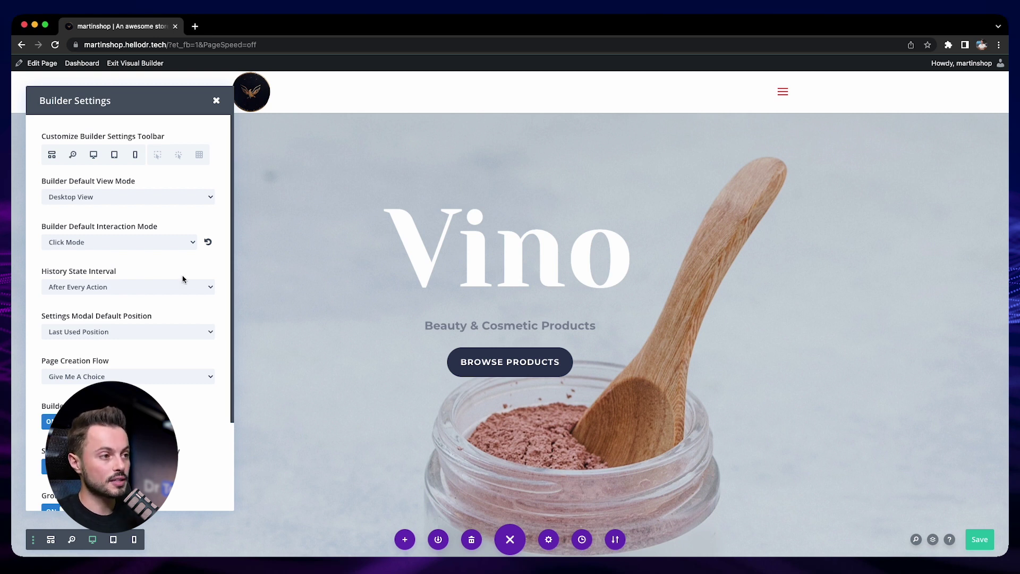
{"action": "left_click", "coordinate": [157, 155]}
{"action": "left_click", "coordinate": [178, 154]}
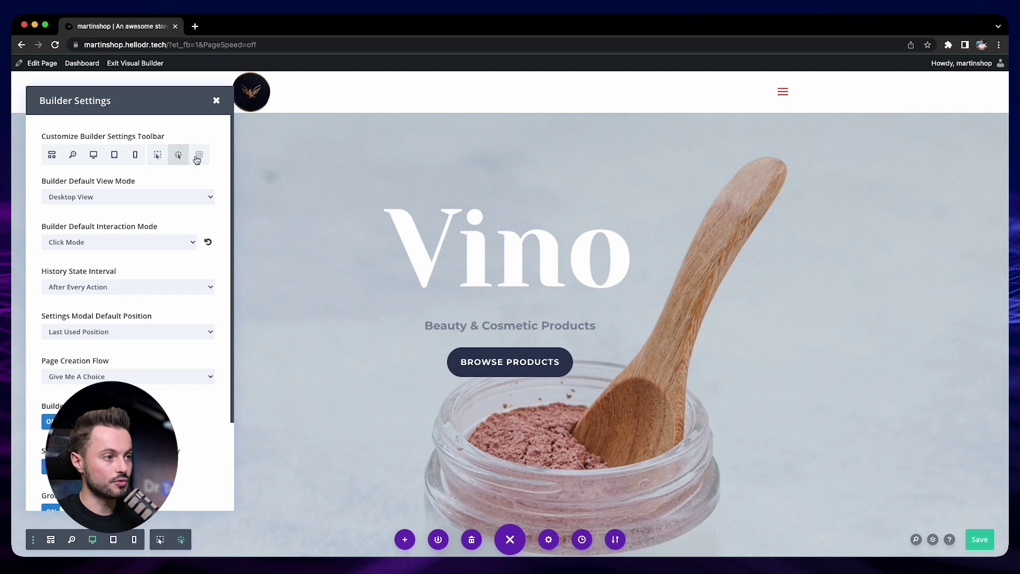
{"action": "left_click", "coordinate": [197, 157]}
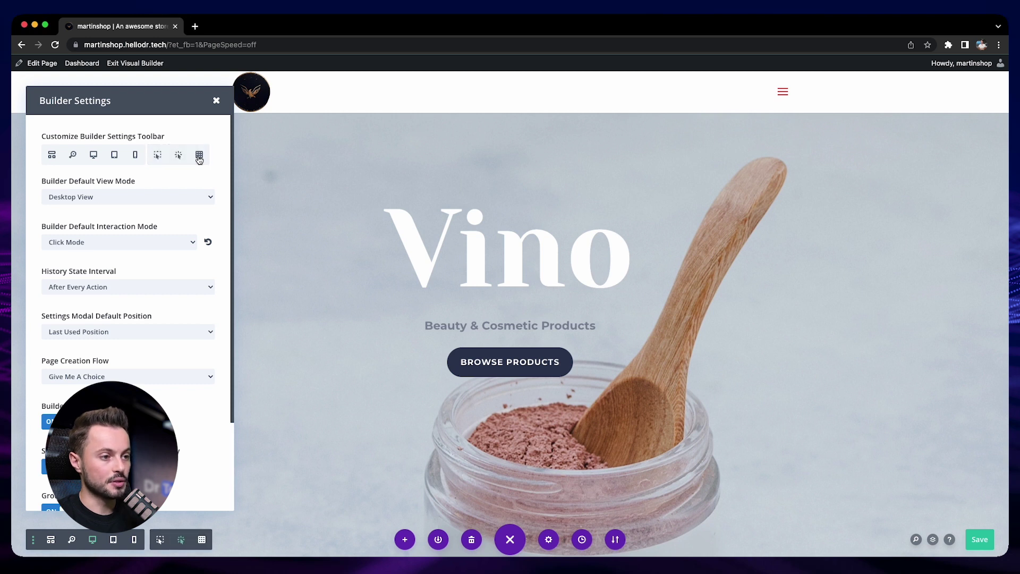
{"action": "left_click", "coordinate": [215, 102]}
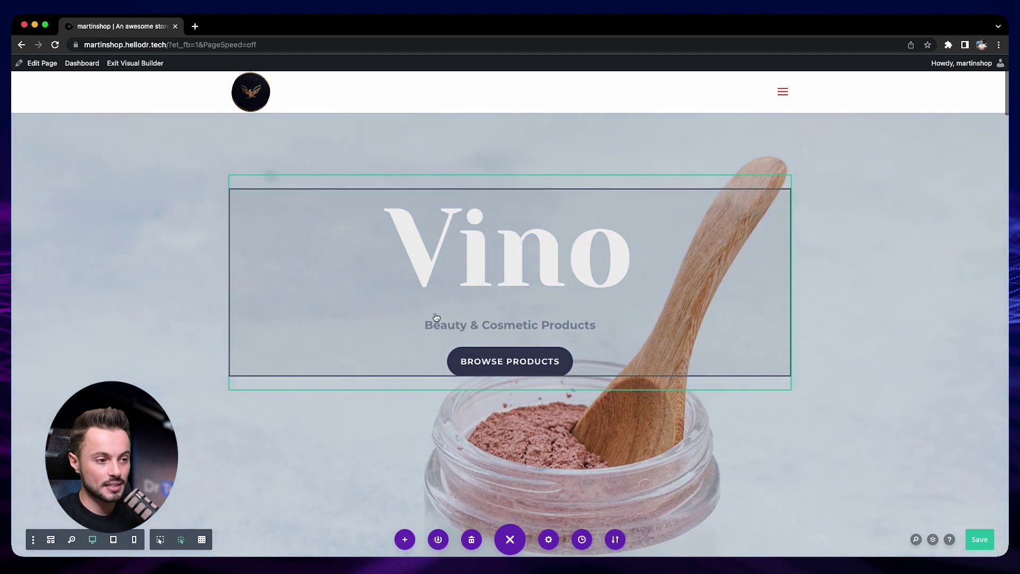
Compare hover mode and click mode on the image and text modules of the organic materials row
{"action": "scroll", "coordinate": [436, 318], "scroll_direction": "down", "scroll_amount": 10}
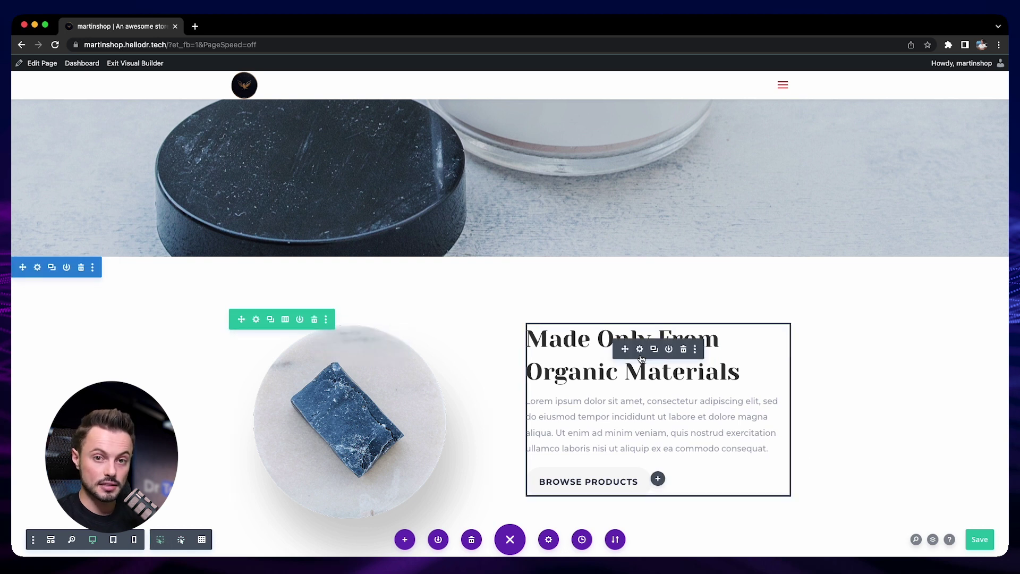
{"action": "scroll", "coordinate": [381, 411], "scroll_direction": "down", "scroll_amount": 5}
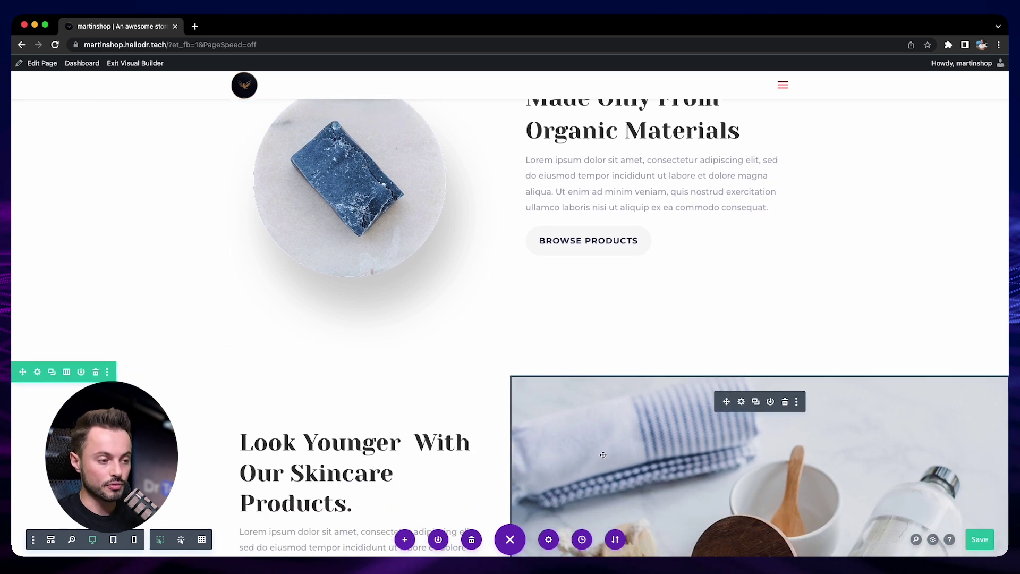
{"action": "scroll", "coordinate": [420, 447], "scroll_direction": "up", "scroll_amount": 2}
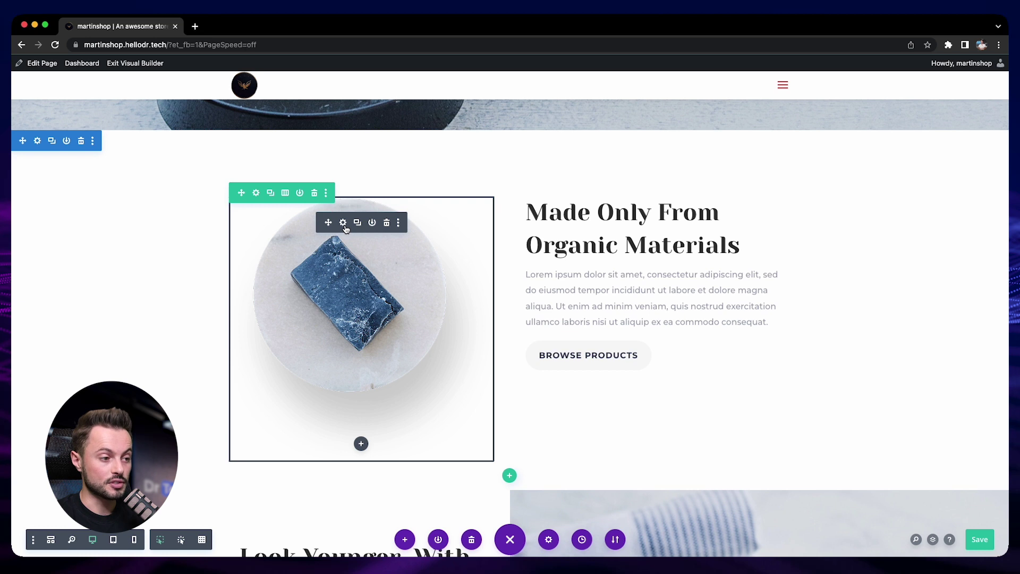
{"action": "left_click", "coordinate": [333, 321]}
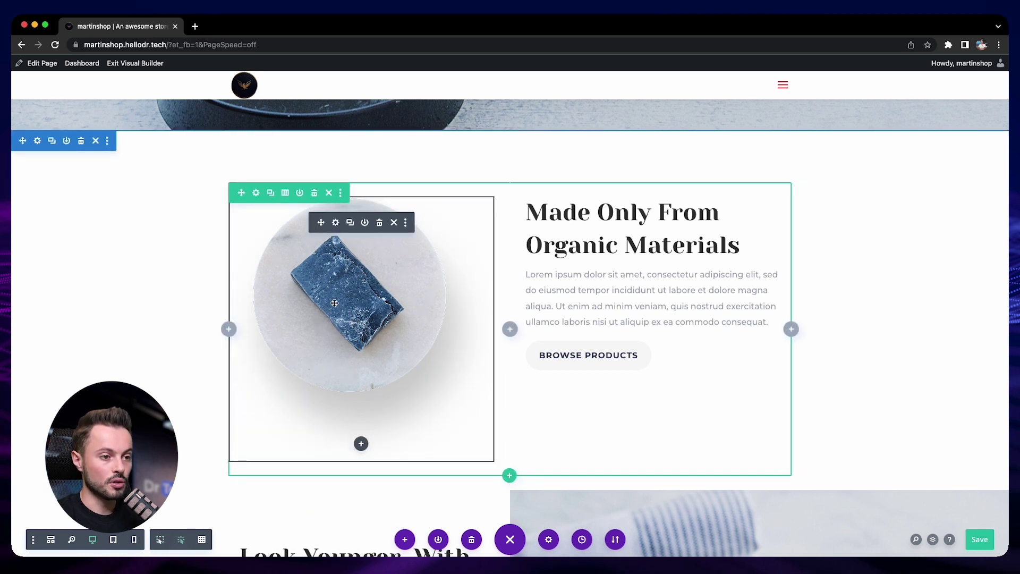
{"action": "scroll", "coordinate": [621, 284], "scroll_direction": "down", "scroll_amount": 1}
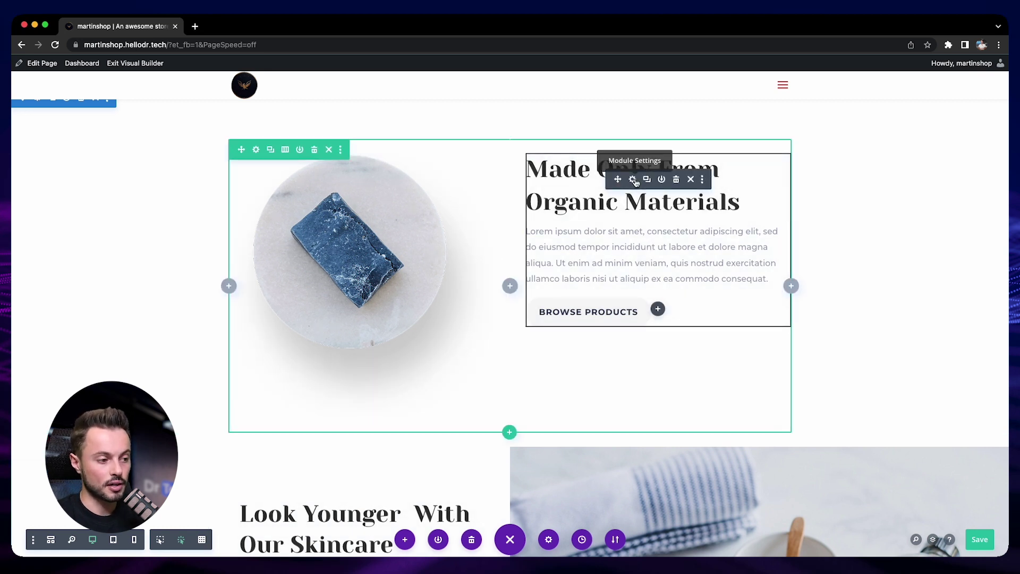
Turn on grid mode, examine the outlined sections, rows and modules from Superfast Product Delivery up to Hero, and return to click mode
{"action": "left_click", "coordinate": [202, 540]}
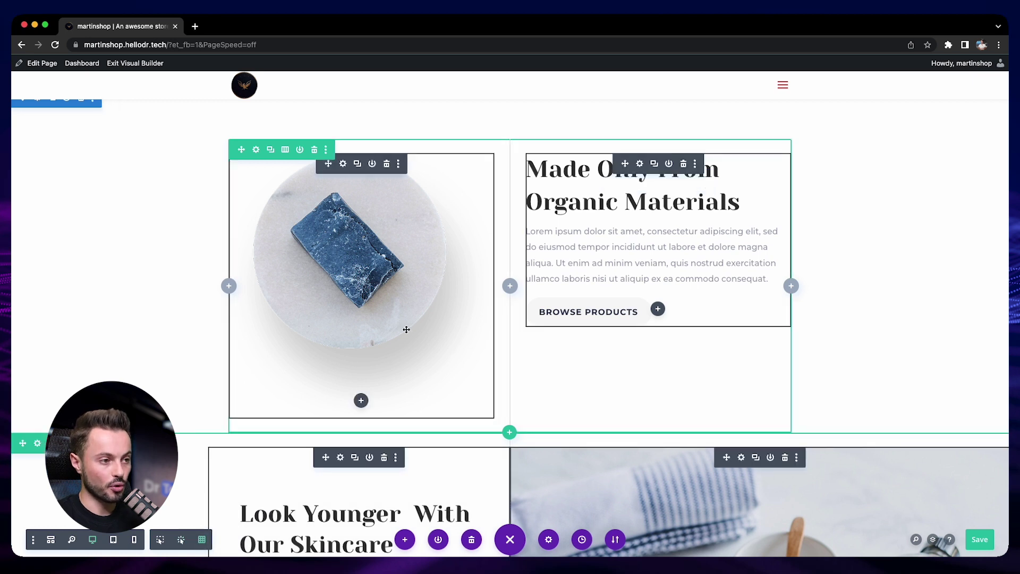
{"action": "scroll", "coordinate": [474, 392], "scroll_direction": "down", "scroll_amount": 4}
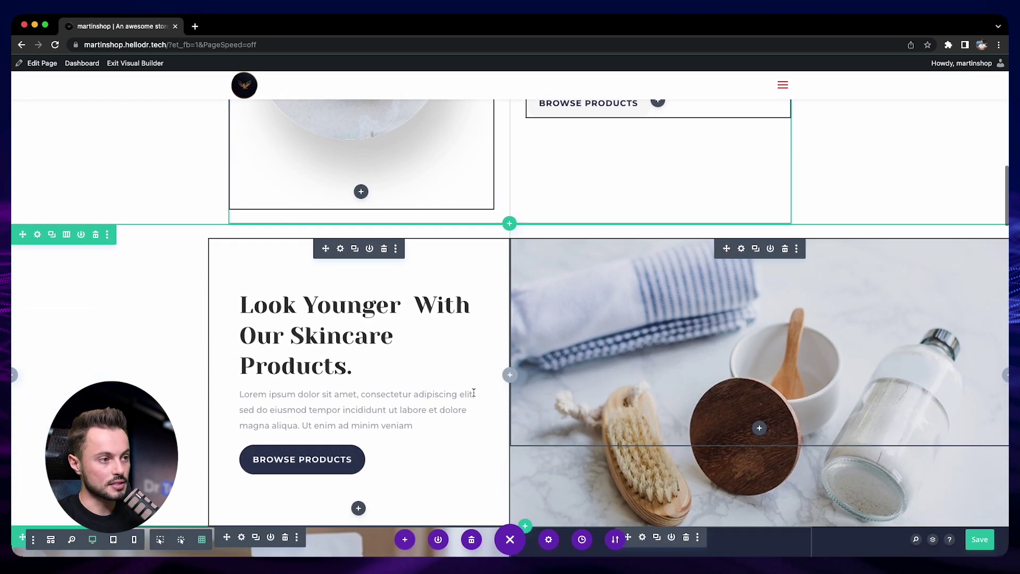
{"action": "scroll", "coordinate": [474, 392], "scroll_direction": "down", "scroll_amount": 4}
{"action": "scroll", "coordinate": [342, 421], "scroll_direction": "up", "scroll_amount": 1}
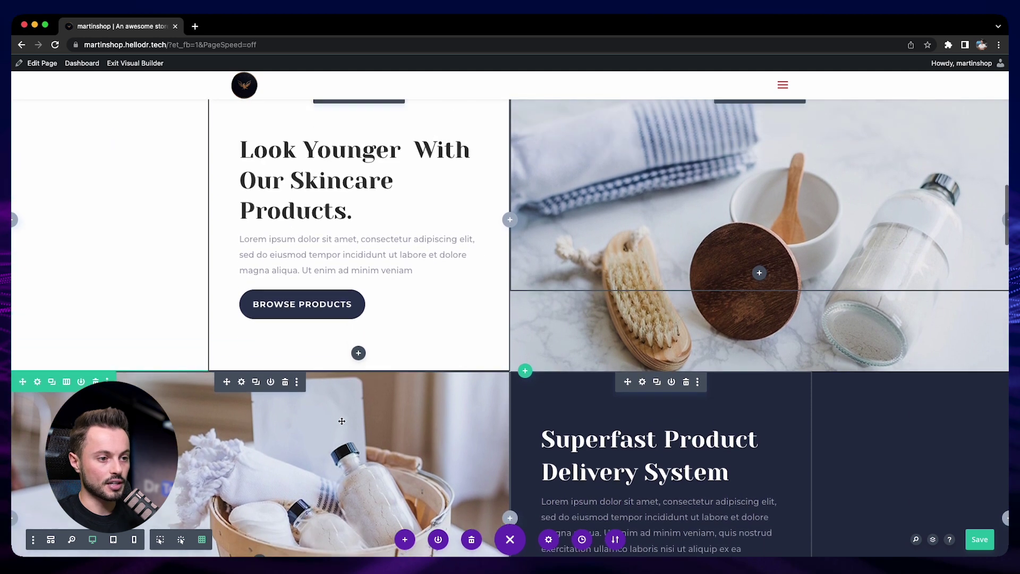
{"action": "scroll", "coordinate": [342, 421], "scroll_direction": "up", "scroll_amount": 7}
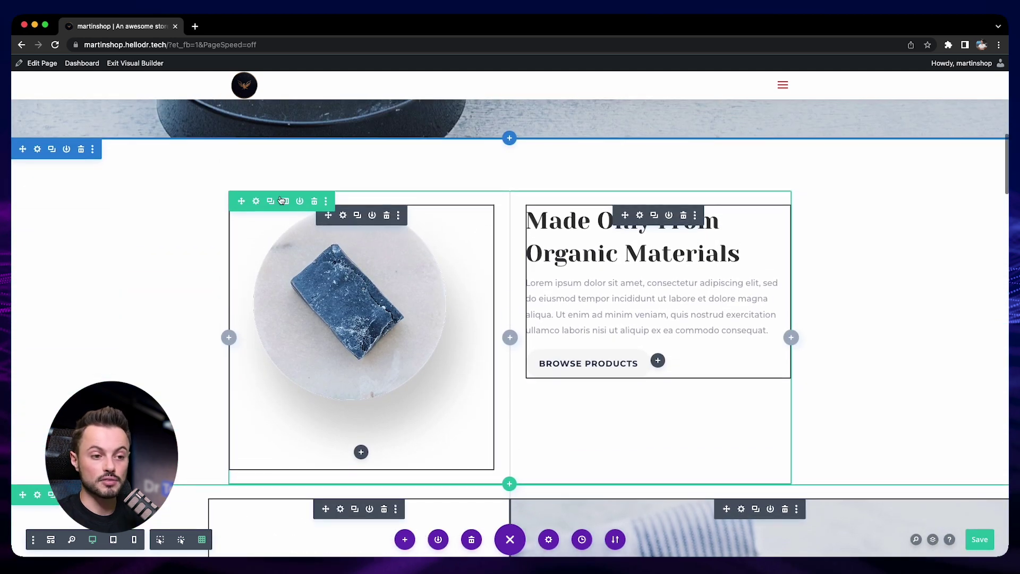
{"action": "scroll", "coordinate": [275, 209], "scroll_direction": "up", "scroll_amount": 7}
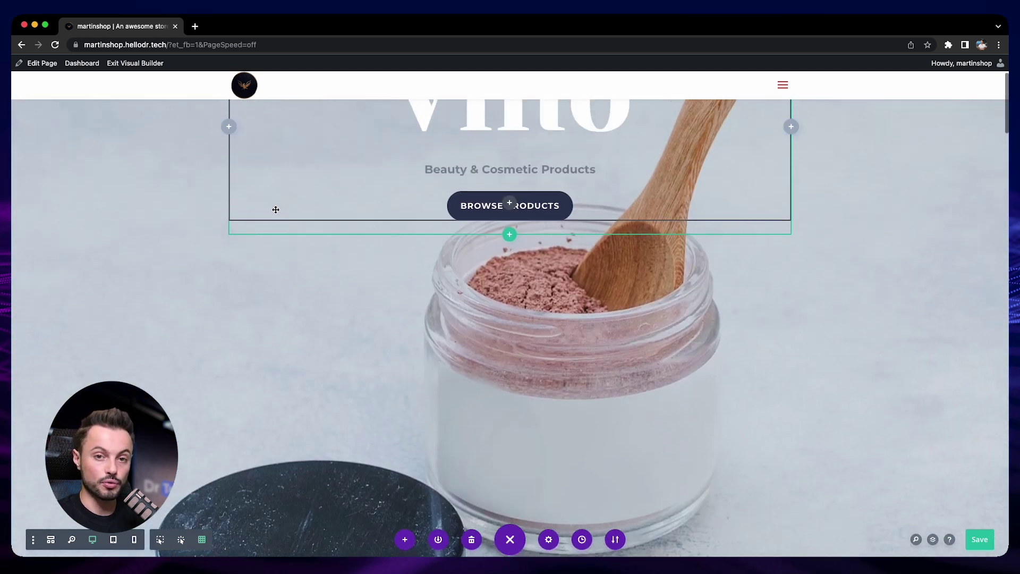
{"action": "scroll", "coordinate": [276, 209], "scroll_direction": "up", "scroll_amount": 3}
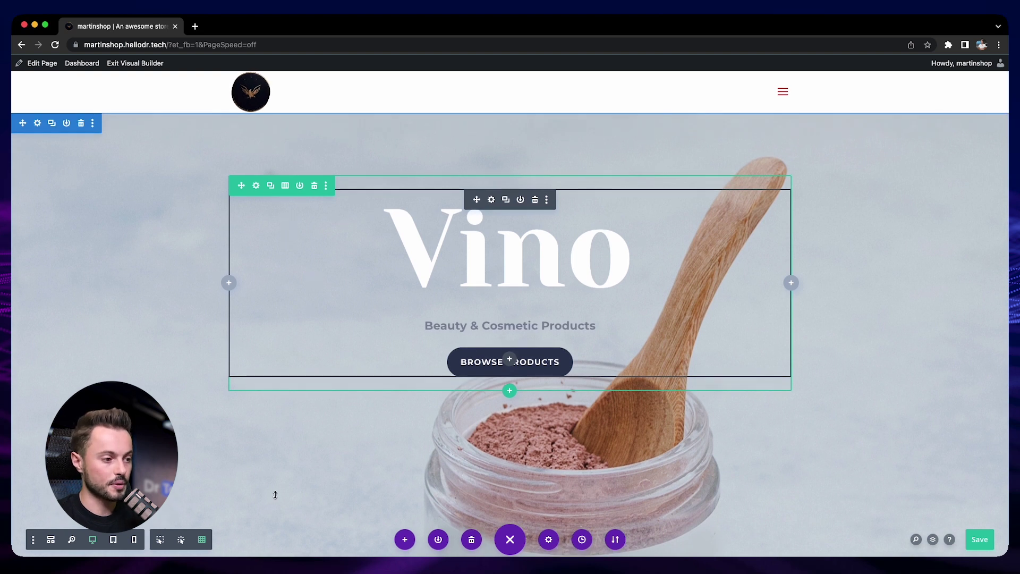
{"action": "left_click", "coordinate": [179, 540]}
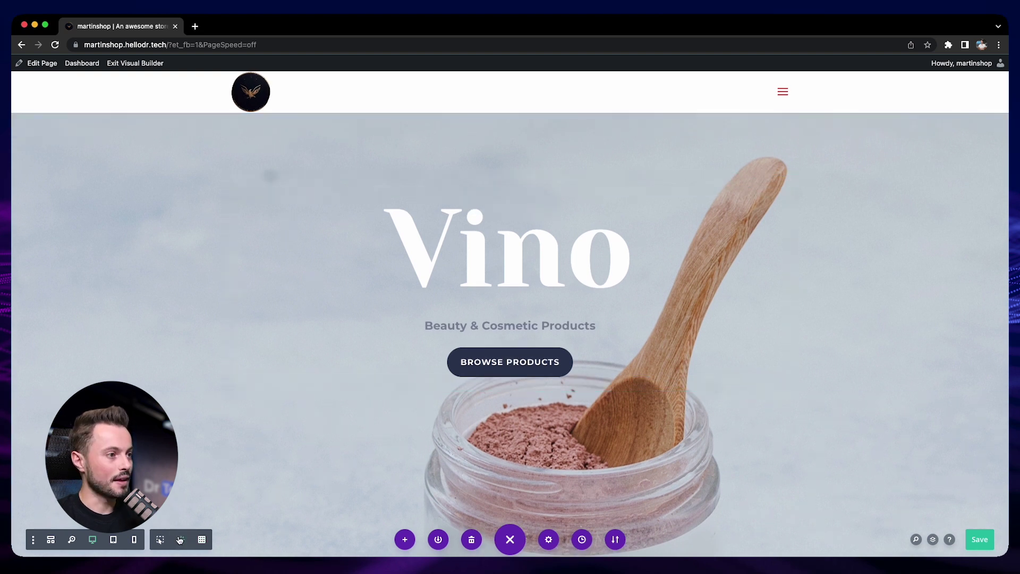
Check the available options for the builder's default view mode and default interaction mode in the builder settings
{"action": "left_click", "coordinate": [33, 540]}
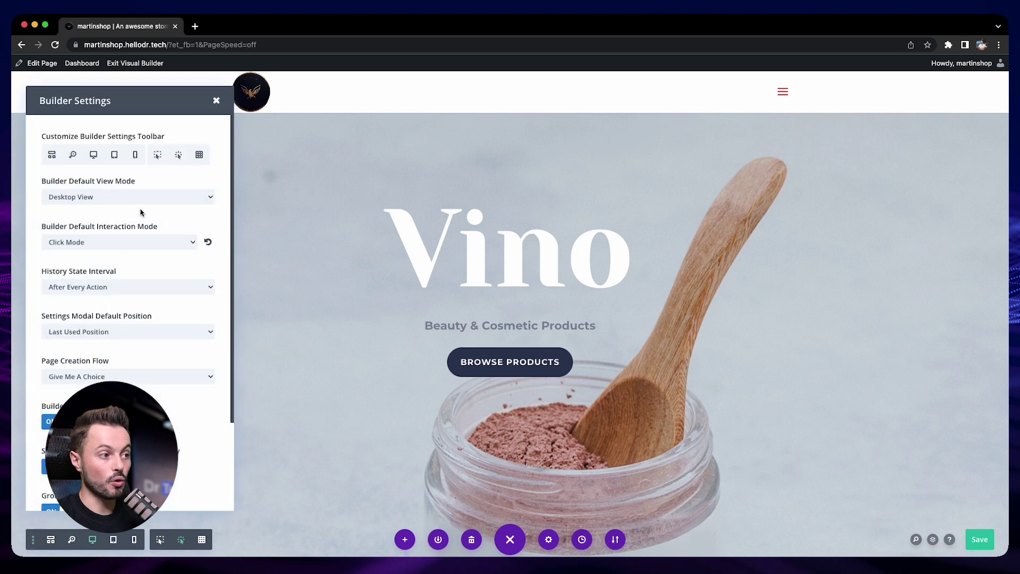
{"action": "left_click", "coordinate": [167, 198]}
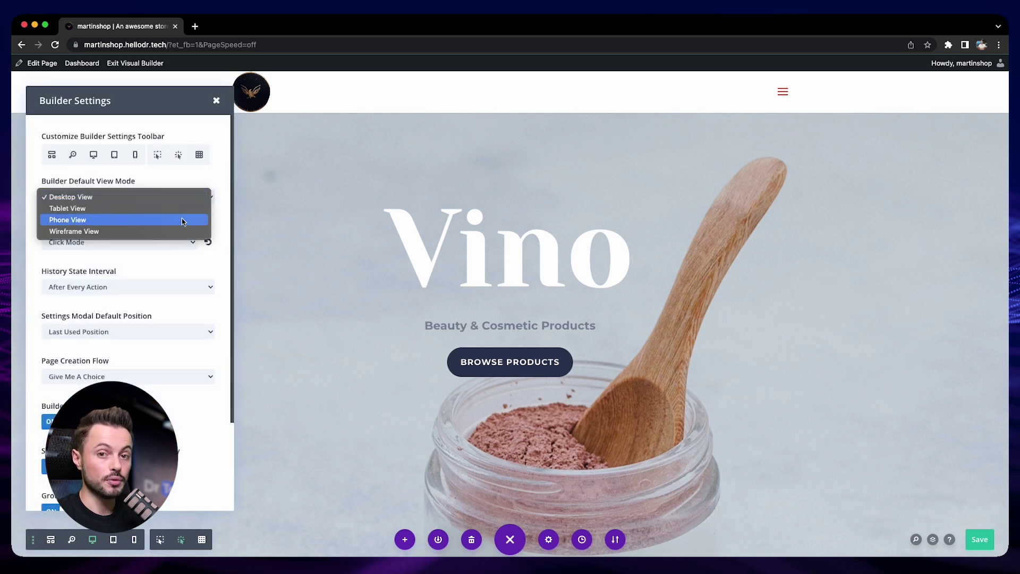
{"action": "left_click", "coordinate": [213, 201]}
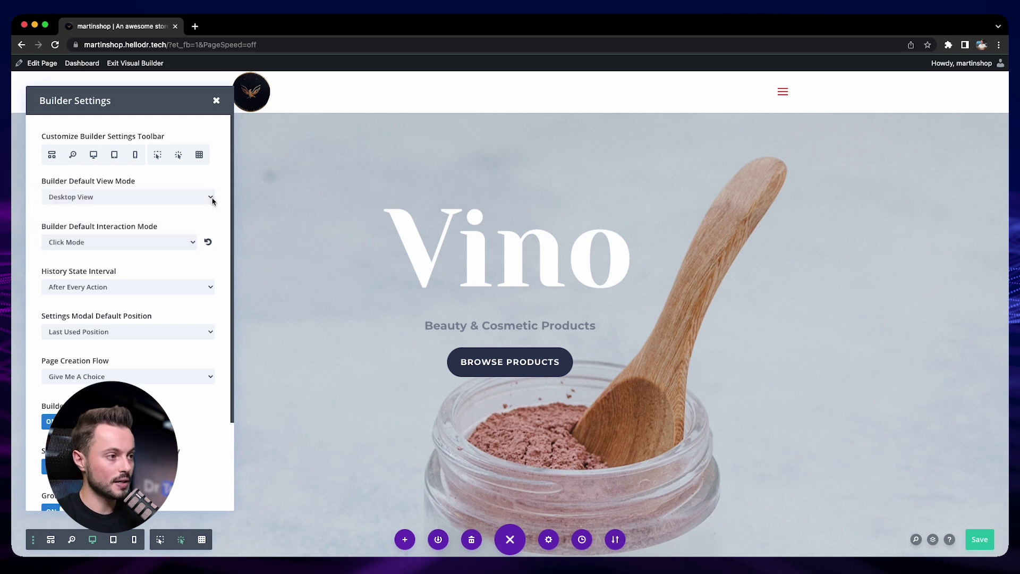
{"action": "left_click", "coordinate": [181, 245]}
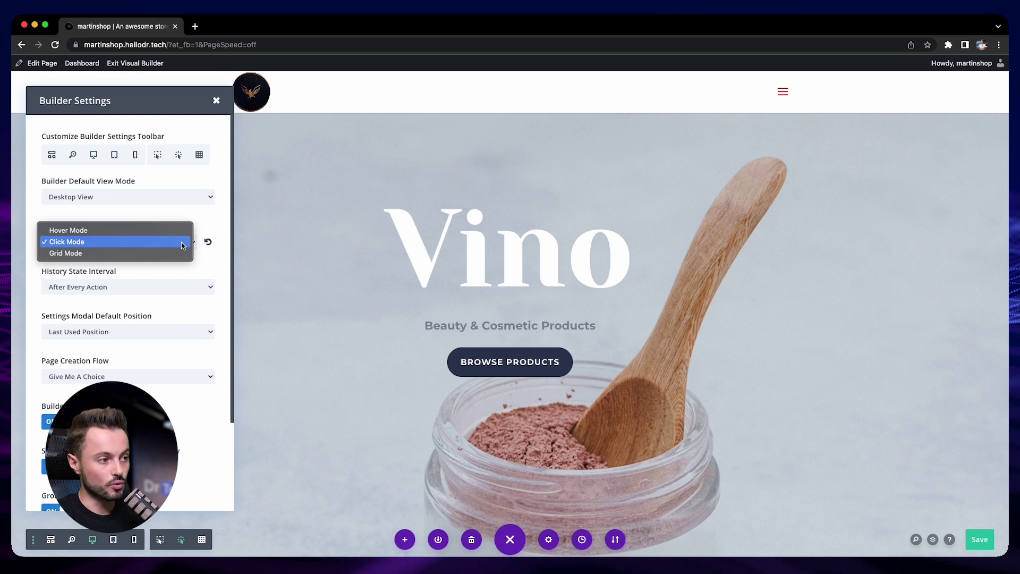
{"action": "left_click", "coordinate": [177, 241]}
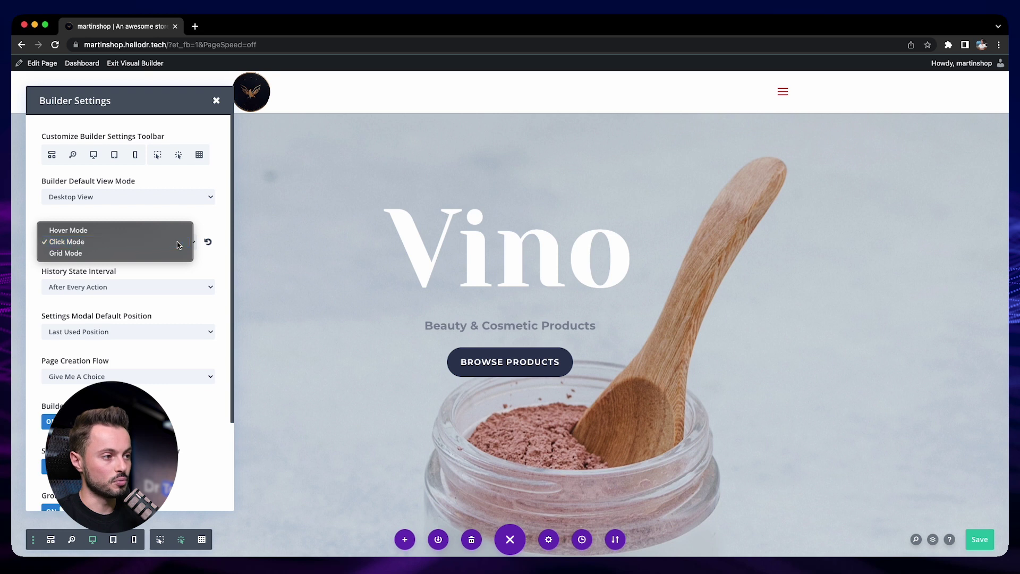
Check the options for the history state interval and the settings modal default position, keeping the current choices
{"action": "left_click", "coordinate": [206, 289]}
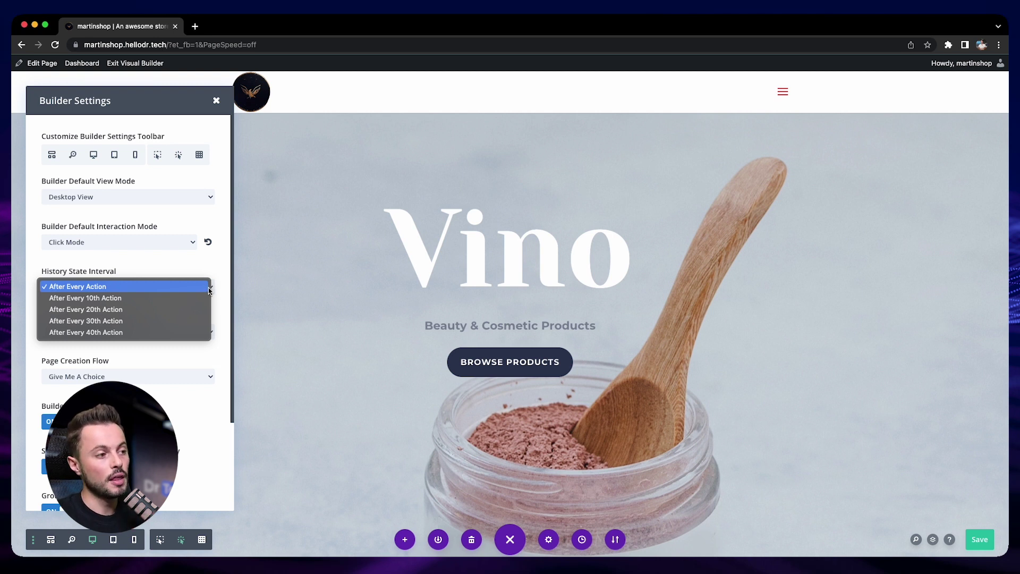
{"action": "left_click", "coordinate": [216, 284]}
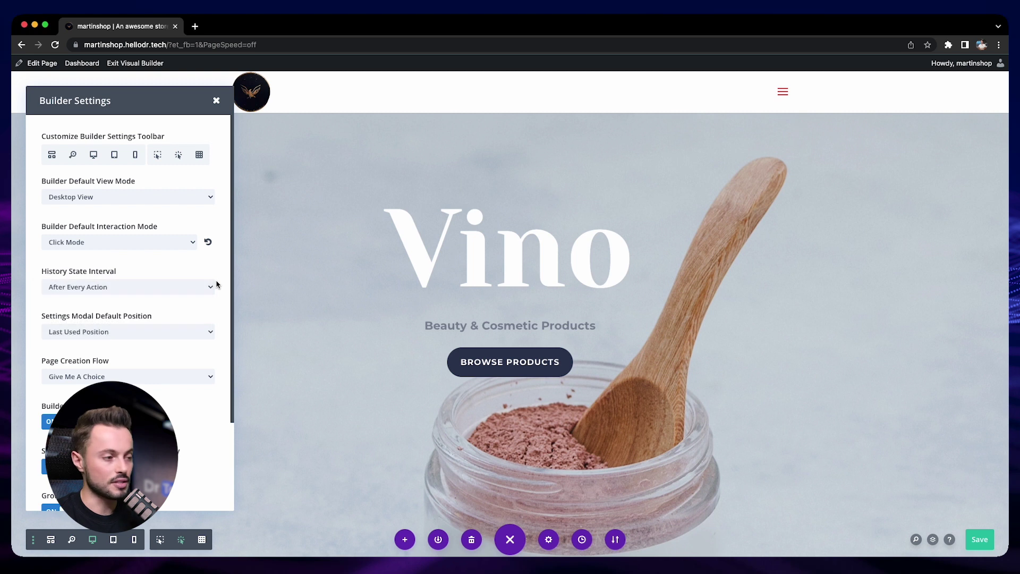
{"action": "scroll", "coordinate": [215, 287], "scroll_direction": "down", "scroll_amount": 1}
{"action": "left_click", "coordinate": [190, 314]}
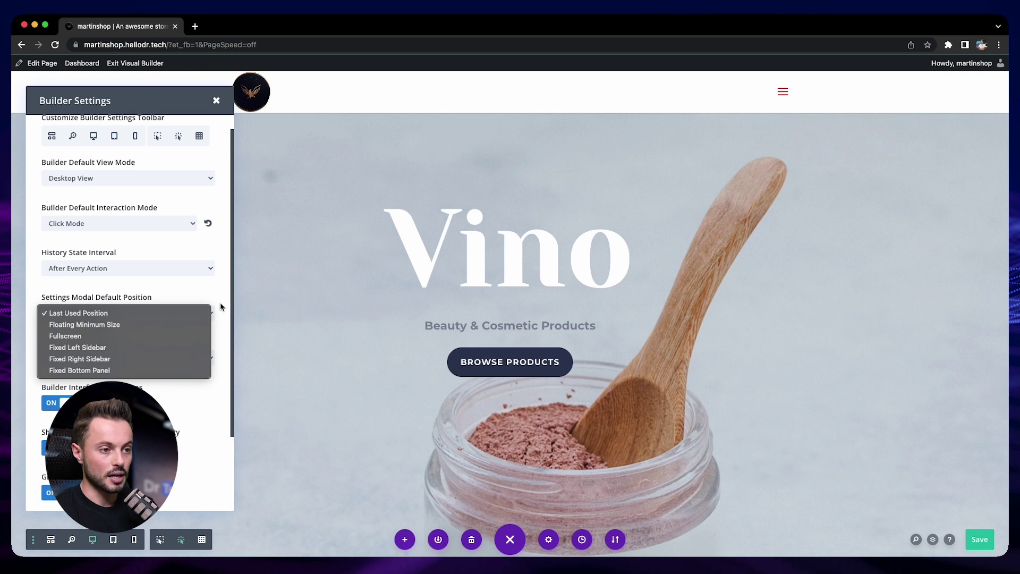
{"action": "left_click", "coordinate": [285, 319]}
Leave the builder settings, open the Hero's Call To Action module settings, and dock them as a left sidebar
{"action": "left_click", "coordinate": [280, 314]}
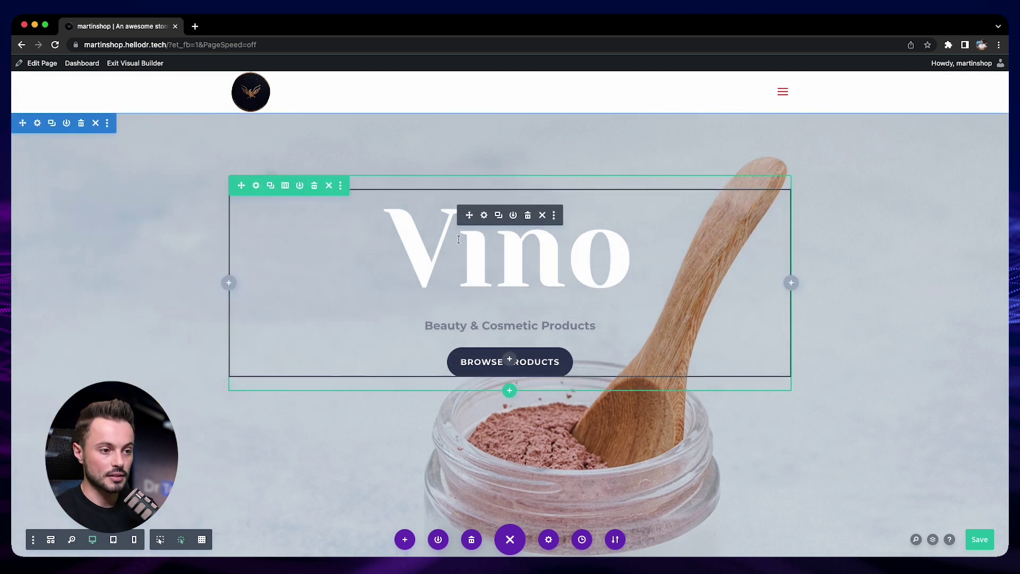
{"action": "left_click", "coordinate": [484, 217]}
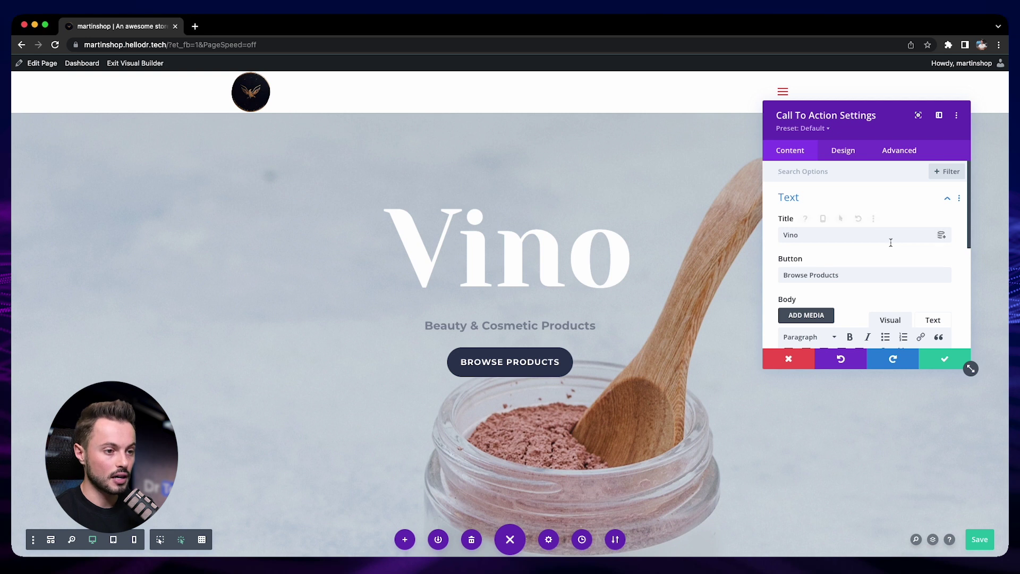
{"action": "left_click_drag", "start_coordinate": [878, 122], "coordinate": [762, 159]}
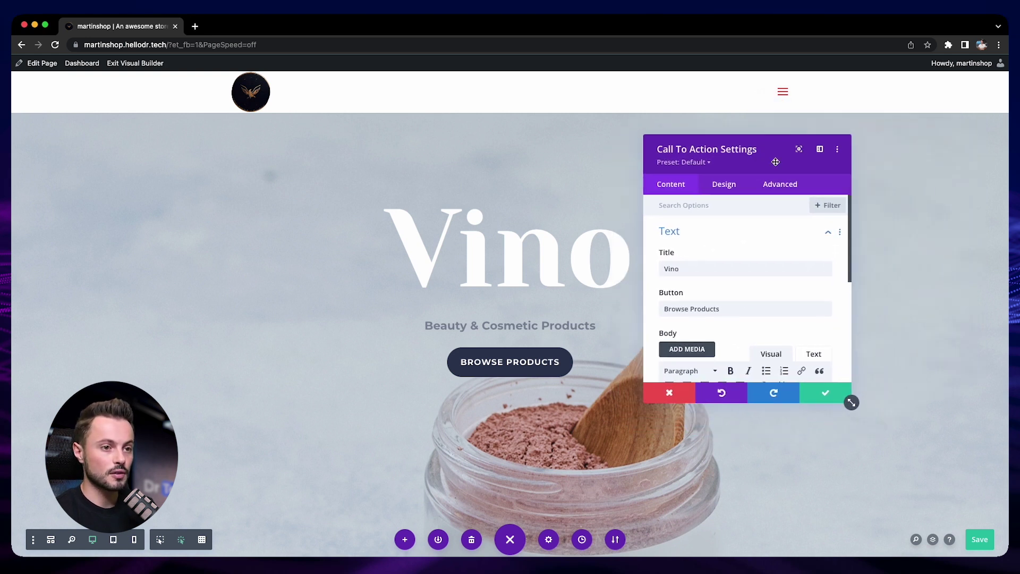
{"action": "left_click", "coordinate": [819, 150]}
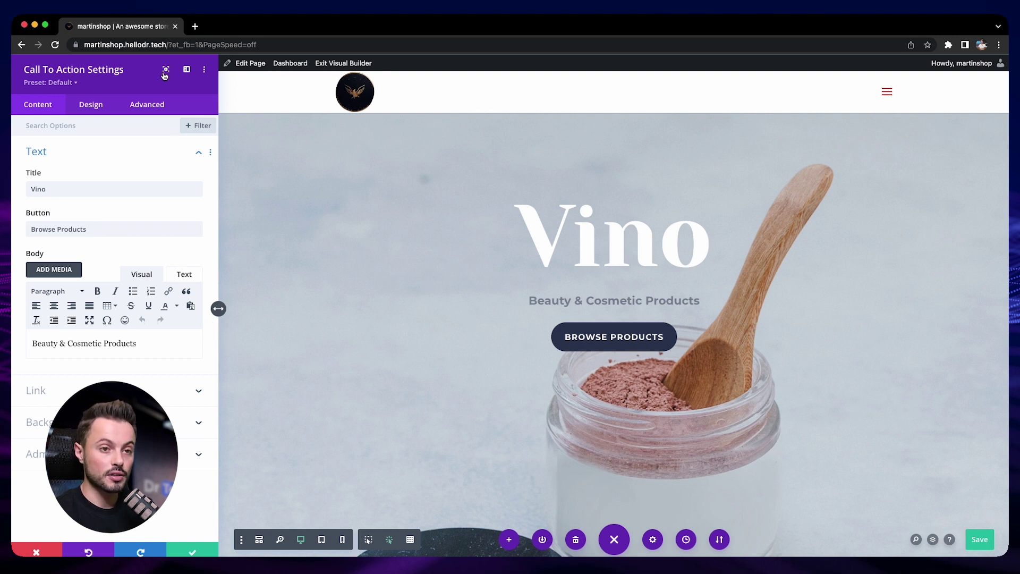
Undock the Call To Action settings into a floating window, shift it slightly, and dock it as the left sidebar again
{"action": "left_click", "coordinate": [186, 70]}
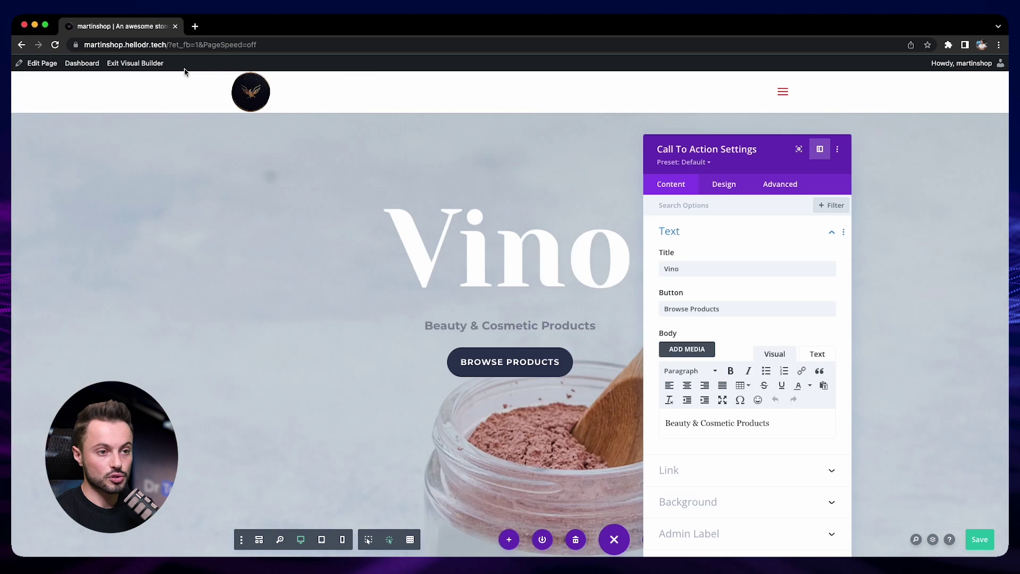
{"action": "left_click_drag", "start_coordinate": [759, 146], "coordinate": [774, 142]}
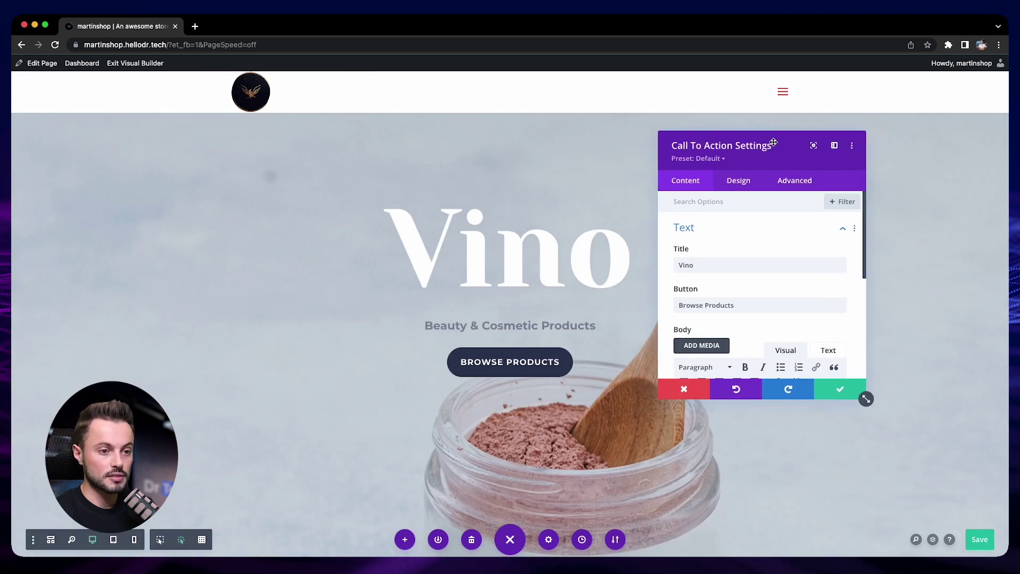
{"action": "left_click", "coordinate": [834, 147]}
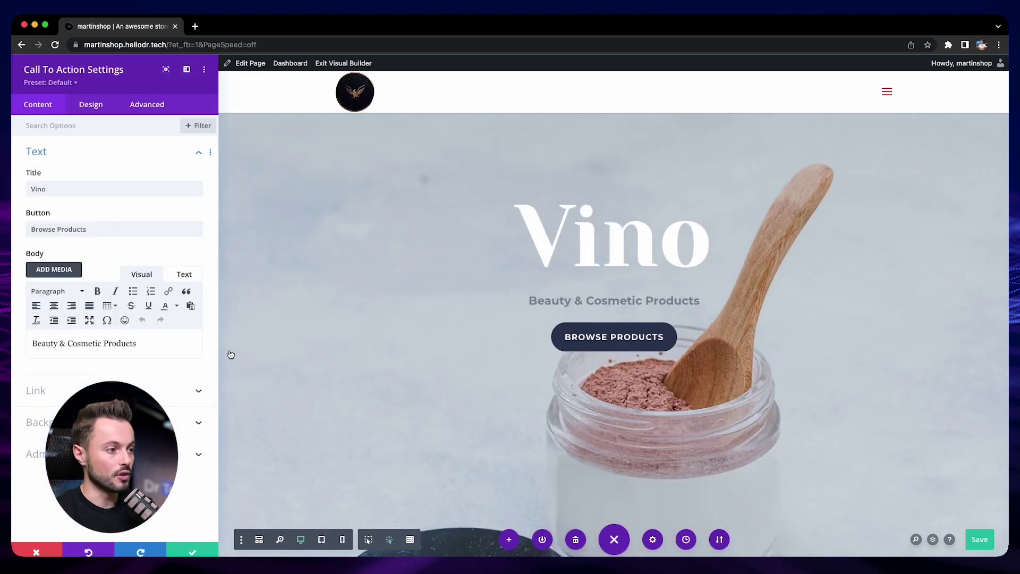
{"action": "mouse_move", "coordinate": [219, 308]}
{"action": "left_mouse_down"}
{"action": "mouse_move", "coordinate": [267, 308]}
{"action": "mouse_move", "coordinate": [192, 306]}
{"action": "mouse_move", "coordinate": [269, 303]}
{"action": "mouse_move", "coordinate": [217, 309]}
{"action": "left_mouse_up"}
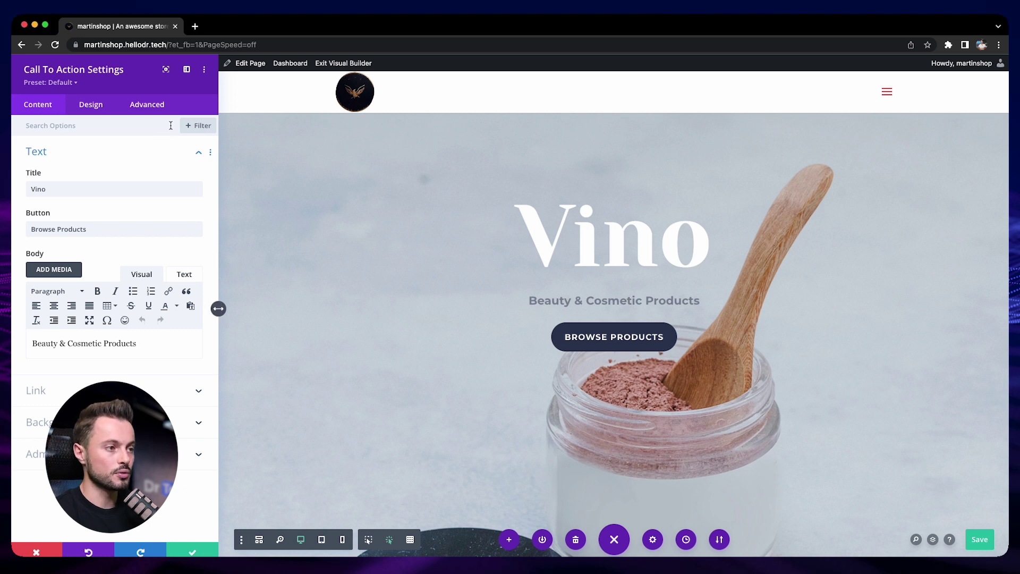
Float the Call To Action settings, move them to the left of the Vino title, and dock them back into the sidebar
{"action": "left_click", "coordinate": [187, 69]}
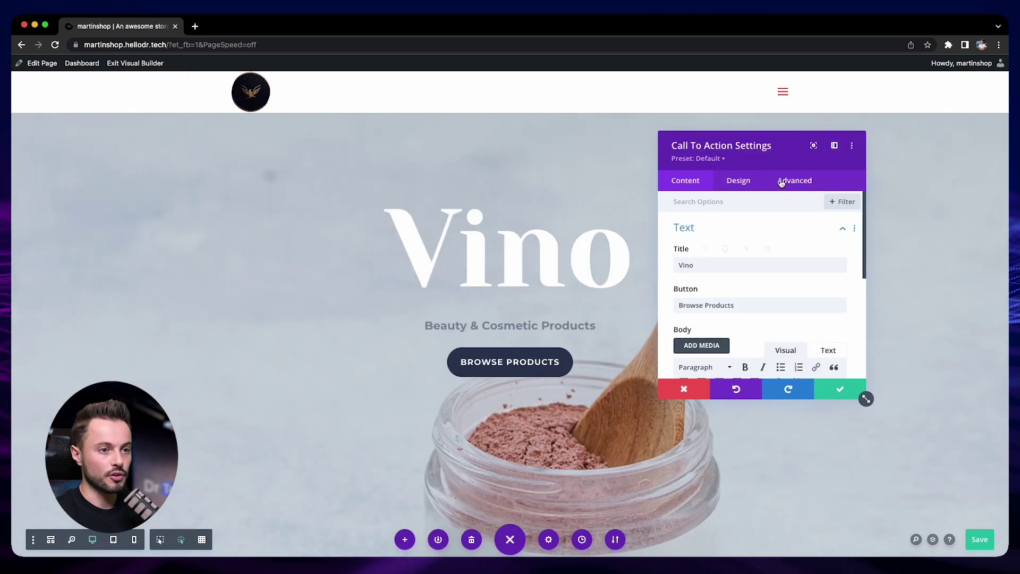
{"action": "left_click_drag", "start_coordinate": [783, 155], "coordinate": [252, 159]}
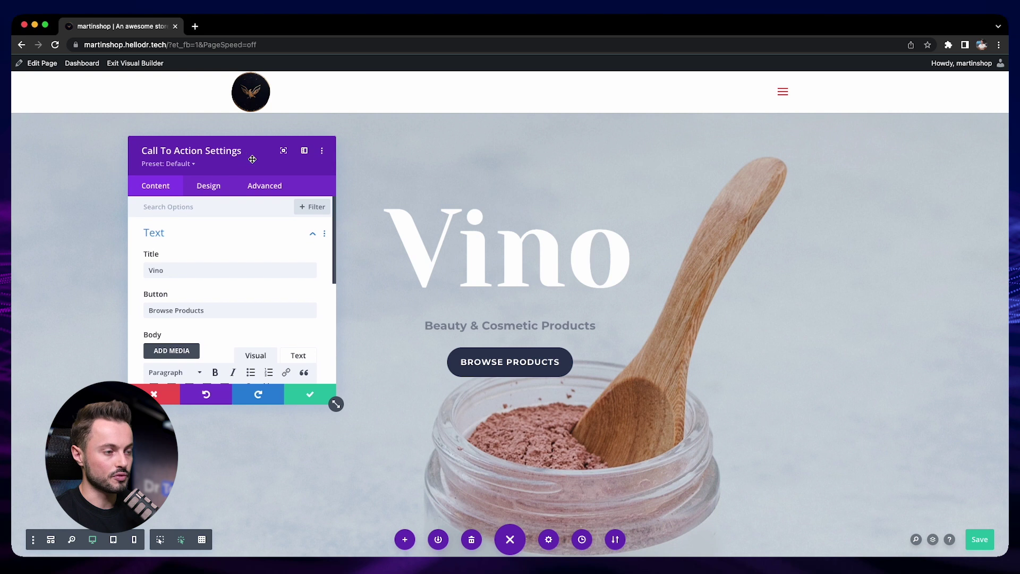
{"action": "left_click", "coordinate": [304, 151]}
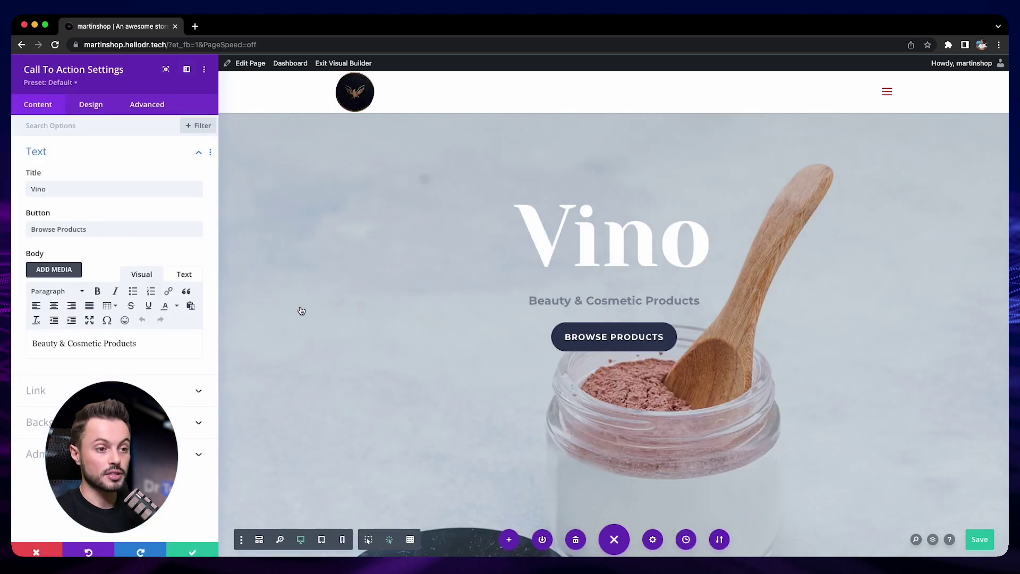
Undock the Call To Action settings from the left sidebar into a floating window and close them, discarding changes
{"action": "scroll", "coordinate": [298, 310], "scroll_direction": "down", "scroll_amount": 3}
{"action": "scroll", "coordinate": [302, 310], "scroll_direction": "up", "scroll_amount": 3}
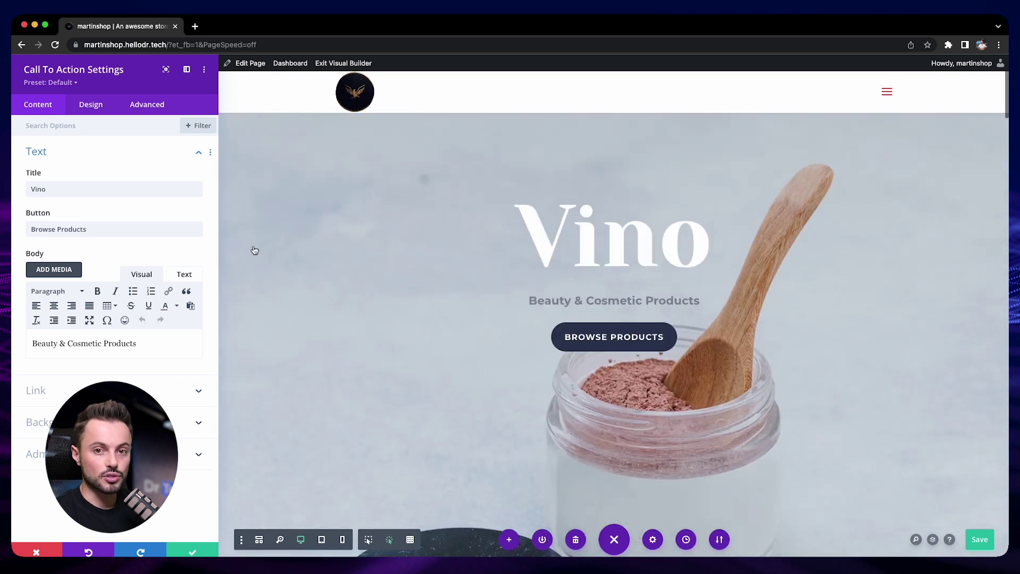
{"action": "left_click", "coordinate": [188, 74]}
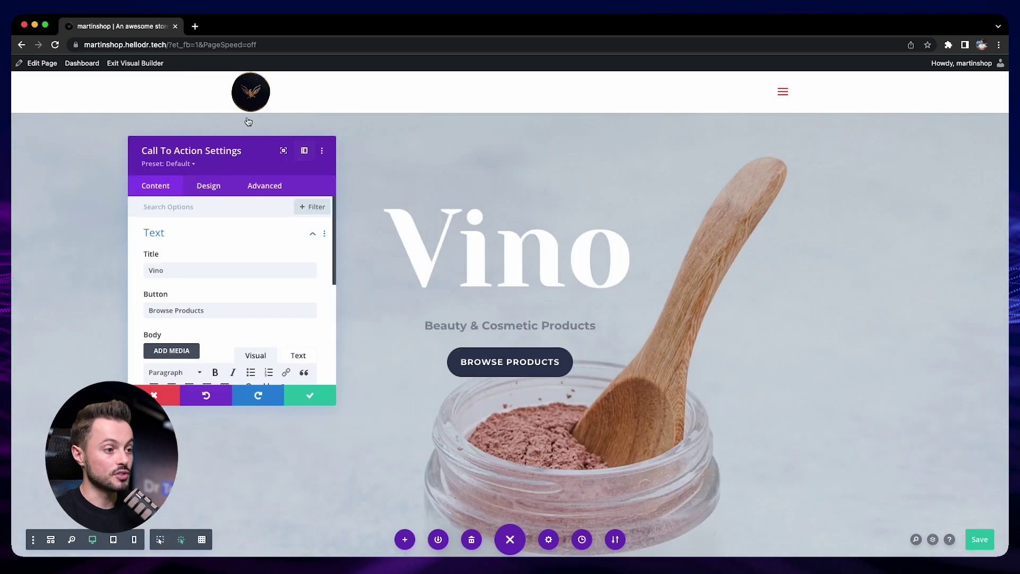
{"action": "left_click", "coordinate": [155, 396]}
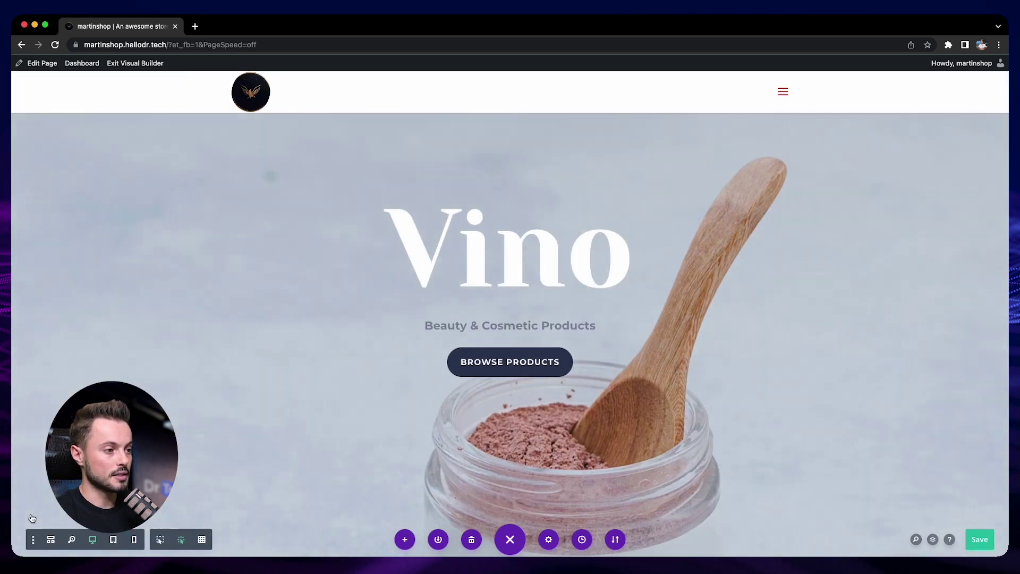
Check the builder settings' options for Settings Modal Default Position and Page Creation Flow, keeping the current choices, and view the remaining toggles
{"action": "left_click", "coordinate": [33, 539]}
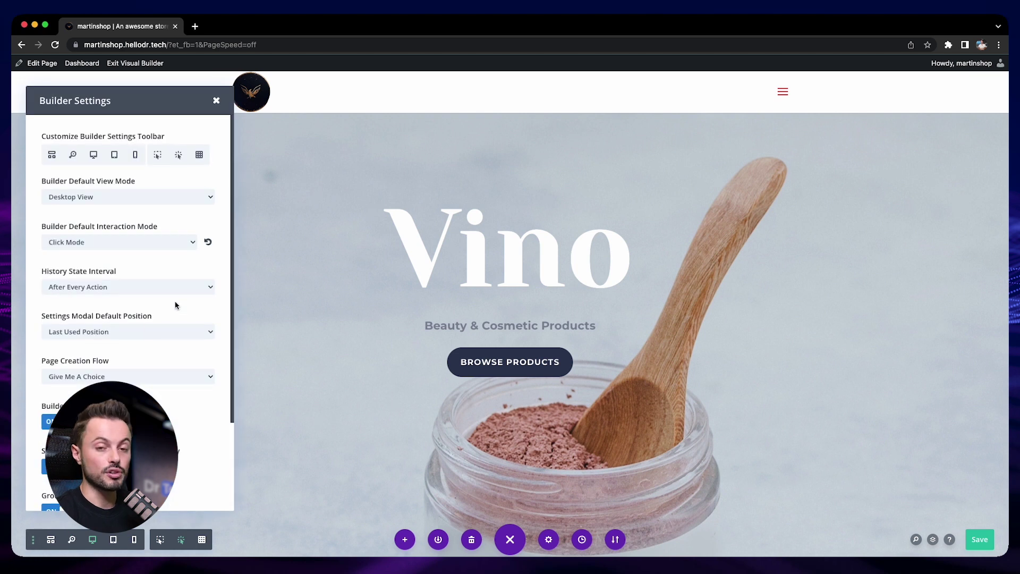
{"action": "left_click", "coordinate": [208, 333]}
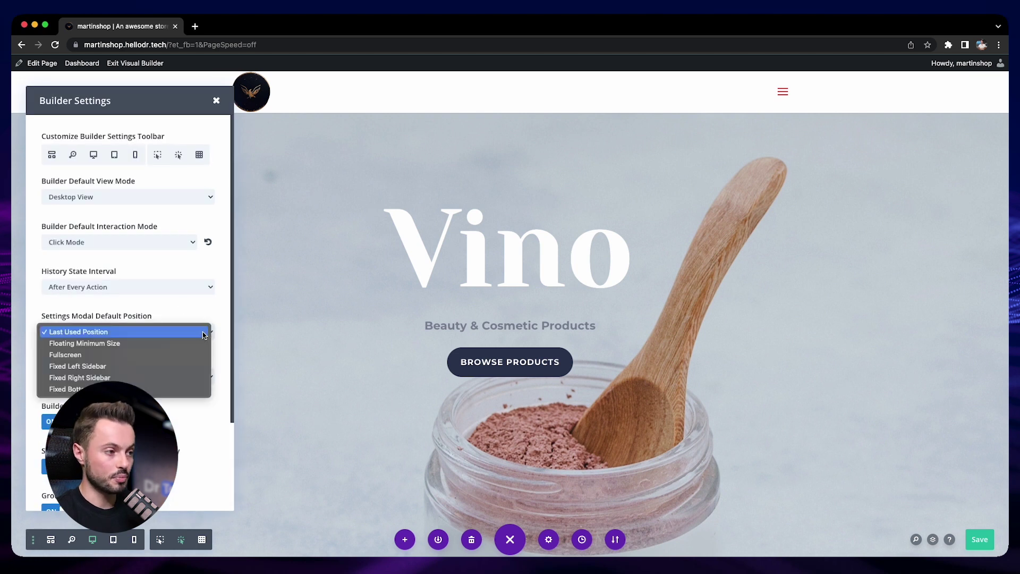
{"action": "left_click", "coordinate": [203, 330]}
{"action": "scroll", "coordinate": [217, 336], "scroll_direction": "down", "scroll_amount": 2}
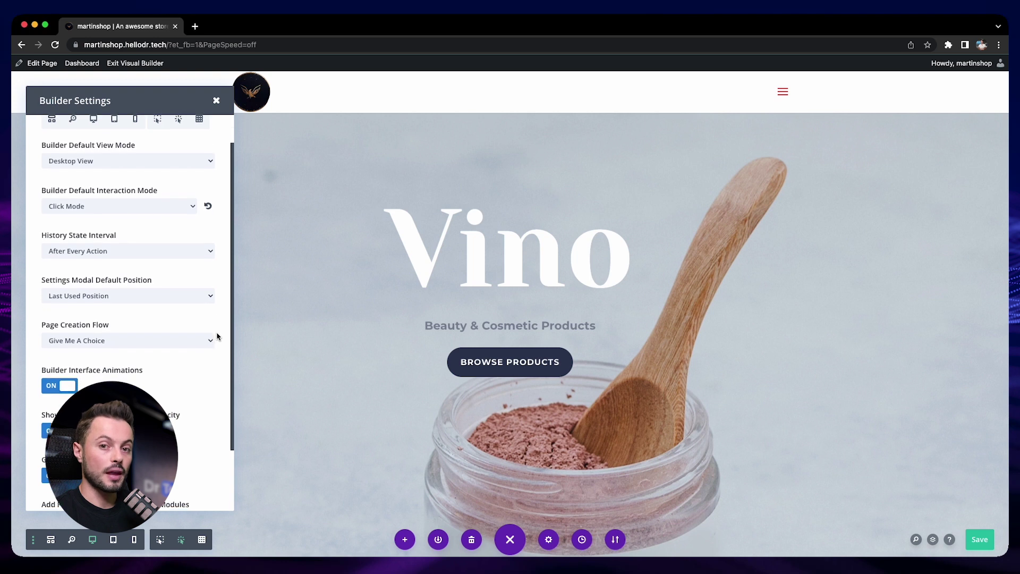
{"action": "left_click", "coordinate": [203, 332]}
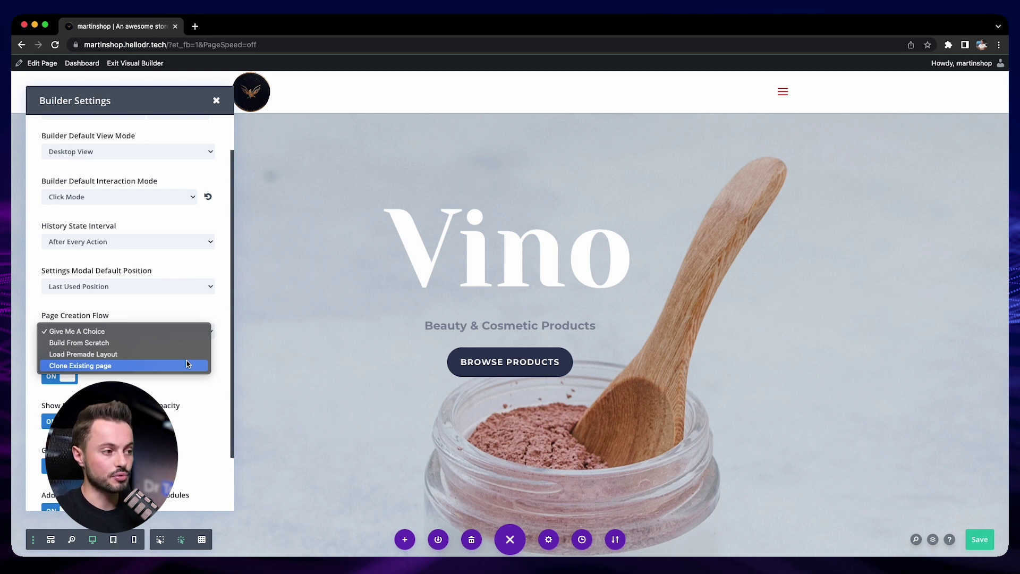
{"action": "left_click", "coordinate": [179, 332]}
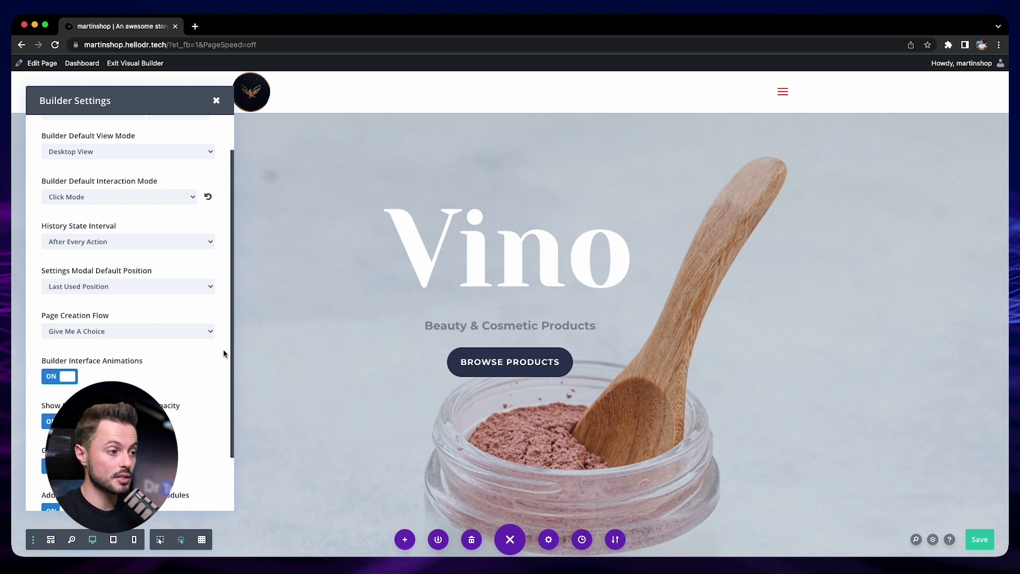
{"action": "scroll", "coordinate": [224, 350], "scroll_direction": "down", "scroll_amount": 3}
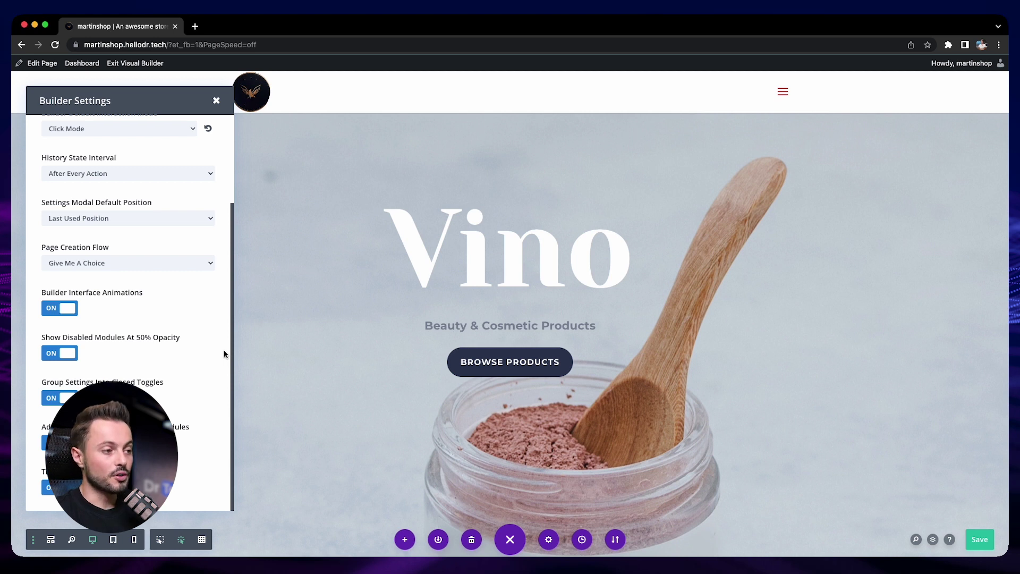
Leave the builder settings and open and close the Hero's Call To Action settings three times to examine the interface animation
{"action": "key", "text": "Escape"}
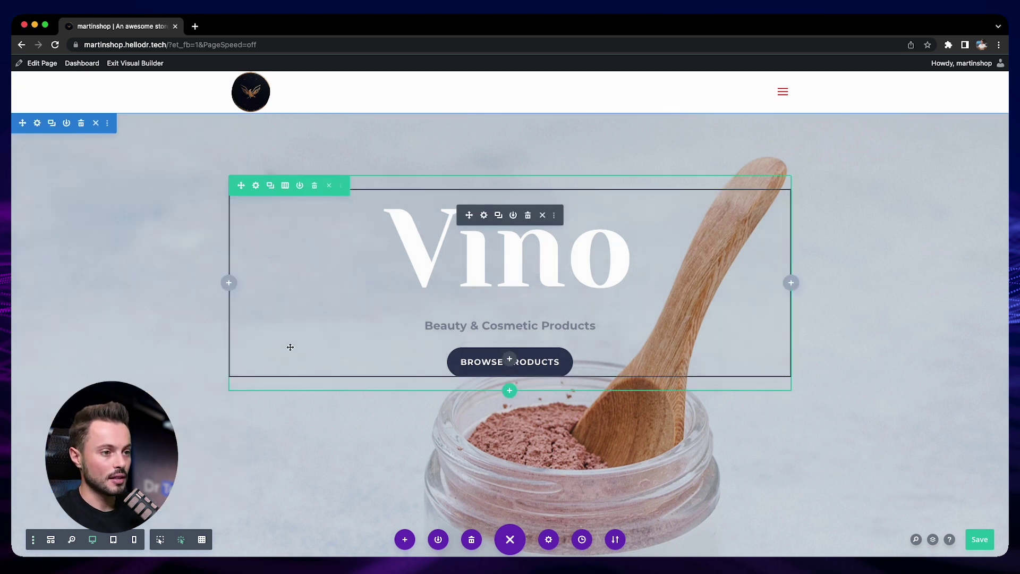
{"action": "left_click", "coordinate": [485, 216]}
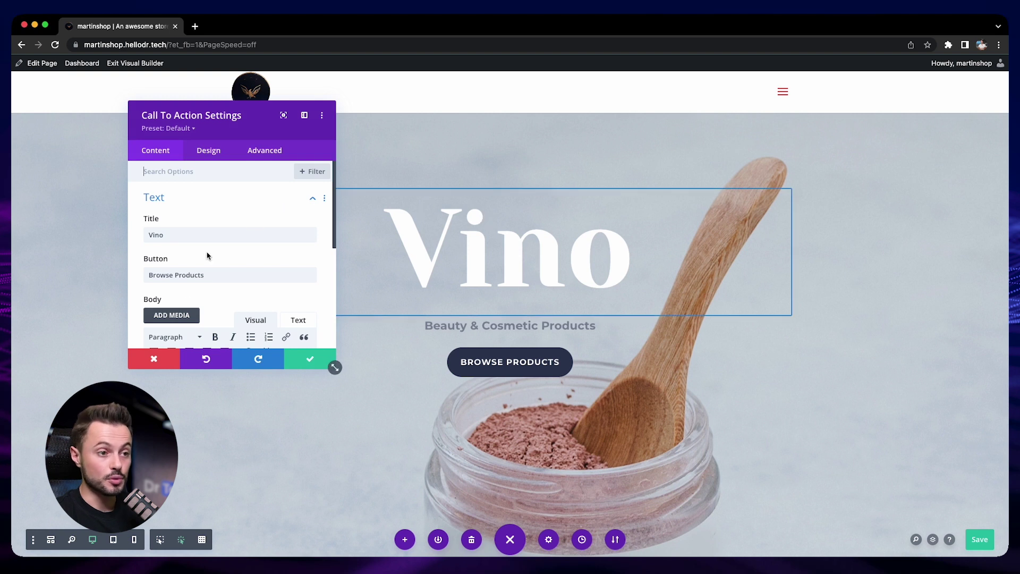
{"action": "left_click", "coordinate": [165, 357]}
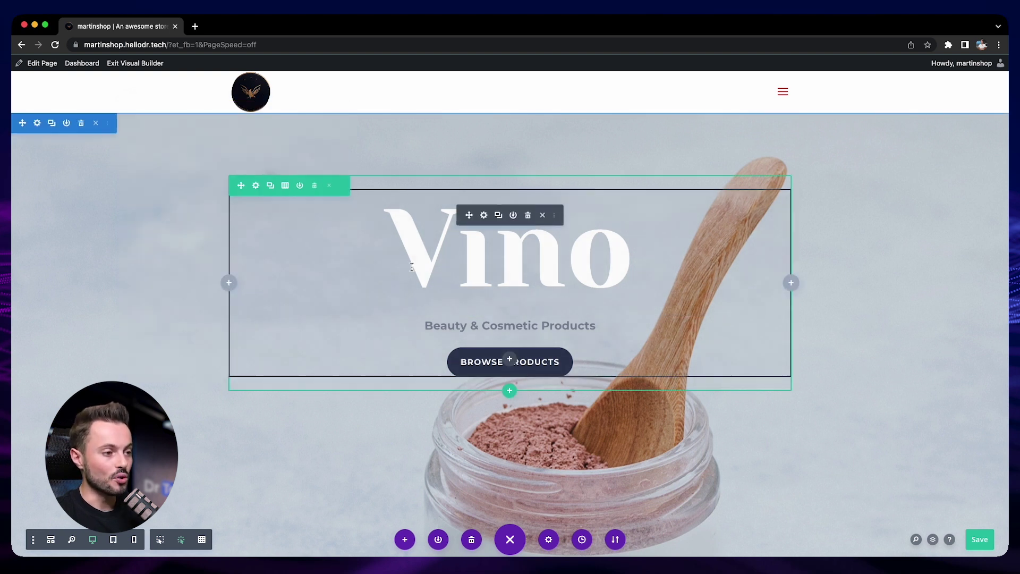
{"action": "left_click", "coordinate": [480, 218]}
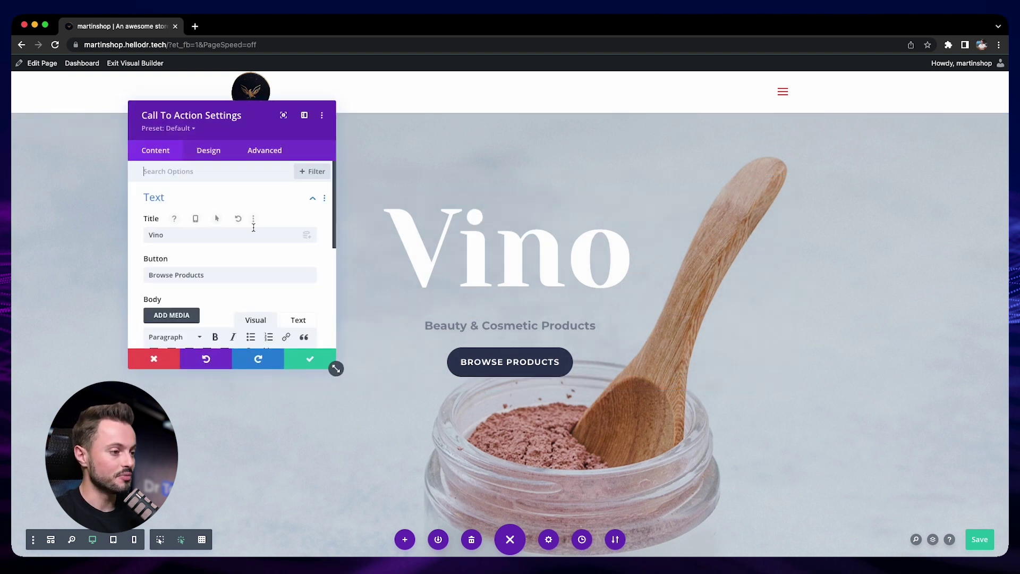
{"action": "left_click", "coordinate": [146, 359]}
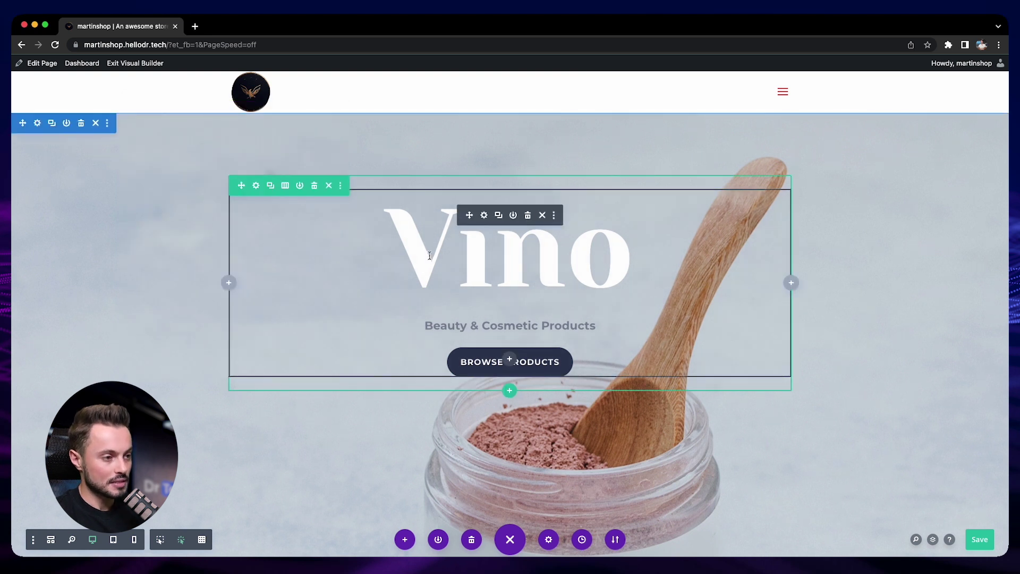
{"action": "left_click", "coordinate": [484, 216]}
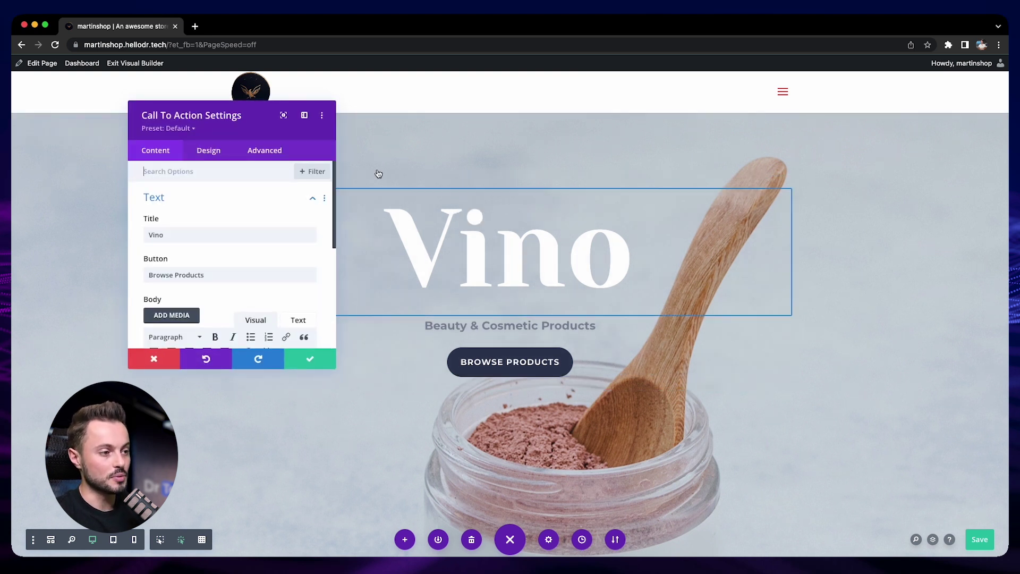
{"action": "left_click", "coordinate": [148, 364]}
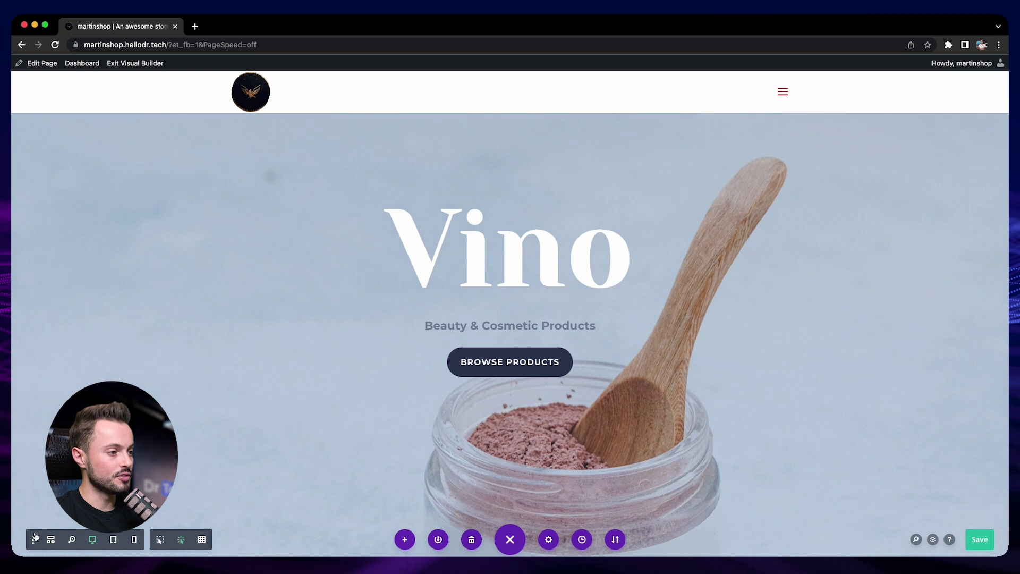
Revisit the builder settings briefly, and open and close the Call To Action settings twice to compare how the window appears
{"action": "left_click", "coordinate": [33, 540]}
{"action": "key", "text": "Escape"}
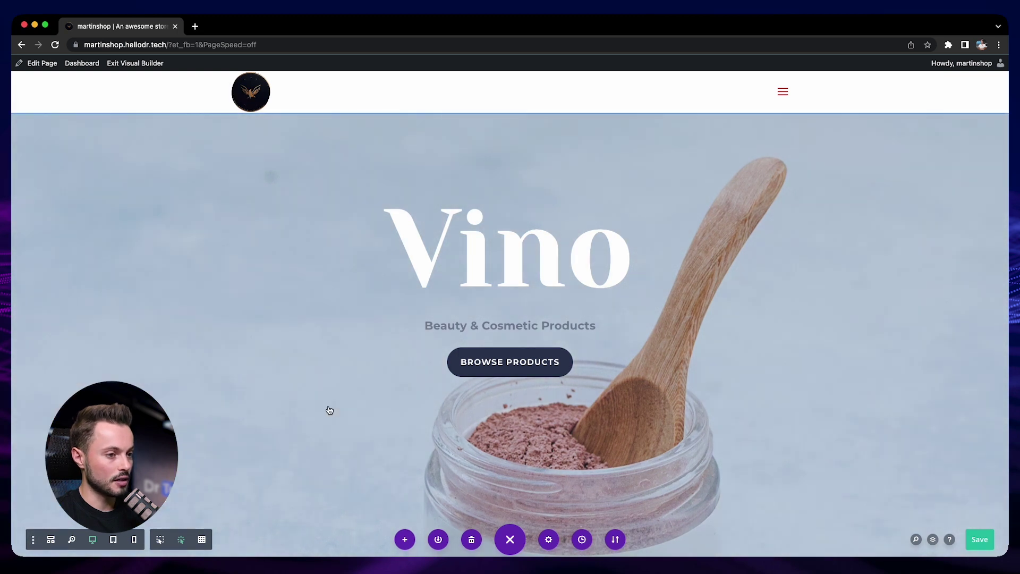
{"action": "left_click", "coordinate": [485, 215]}
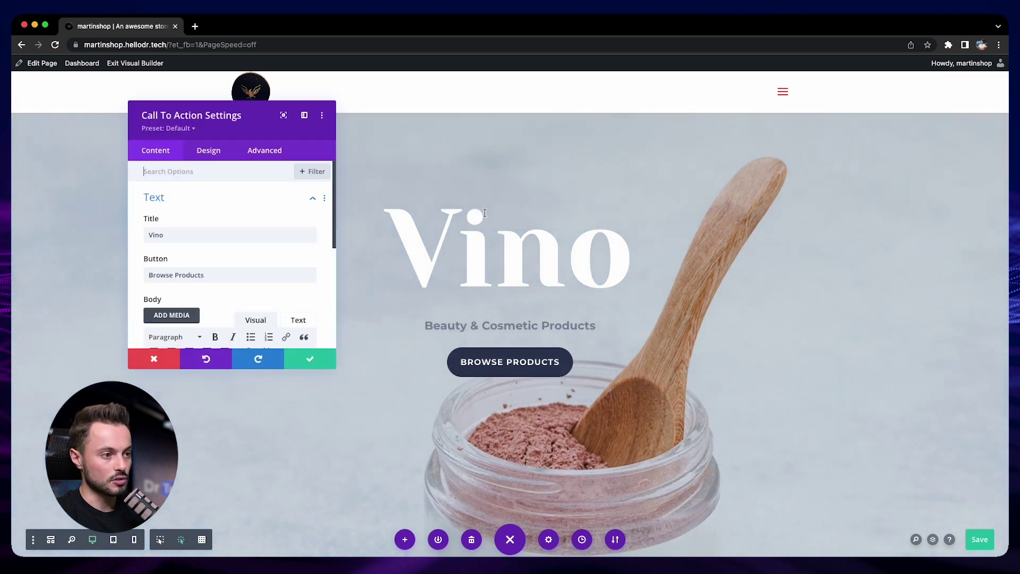
{"action": "left_click", "coordinate": [148, 360]}
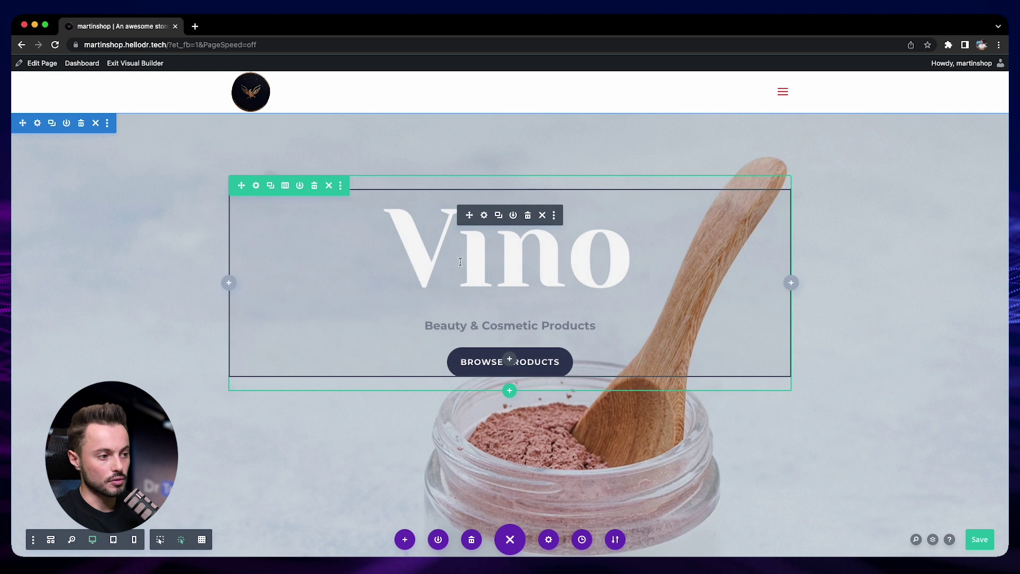
{"action": "left_click", "coordinate": [484, 215]}
{"action": "left_click", "coordinate": [148, 360]}
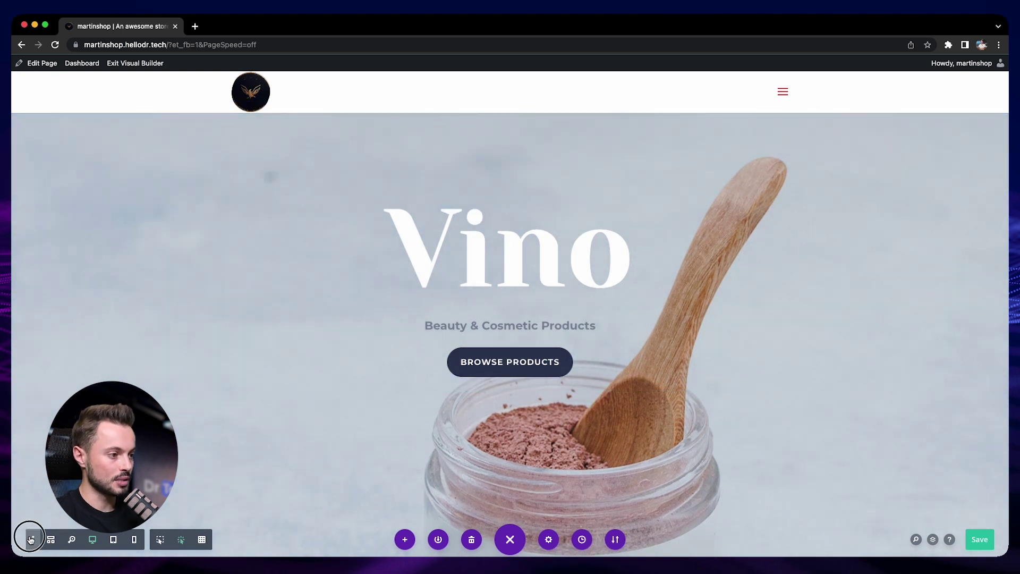
In the builder settings, switch Show Disabled Modules At 50% Opacity off and back on
{"action": "left_click", "coordinate": [33, 539]}
{"action": "scroll", "coordinate": [205, 447], "scroll_direction": "down", "scroll_amount": 4}
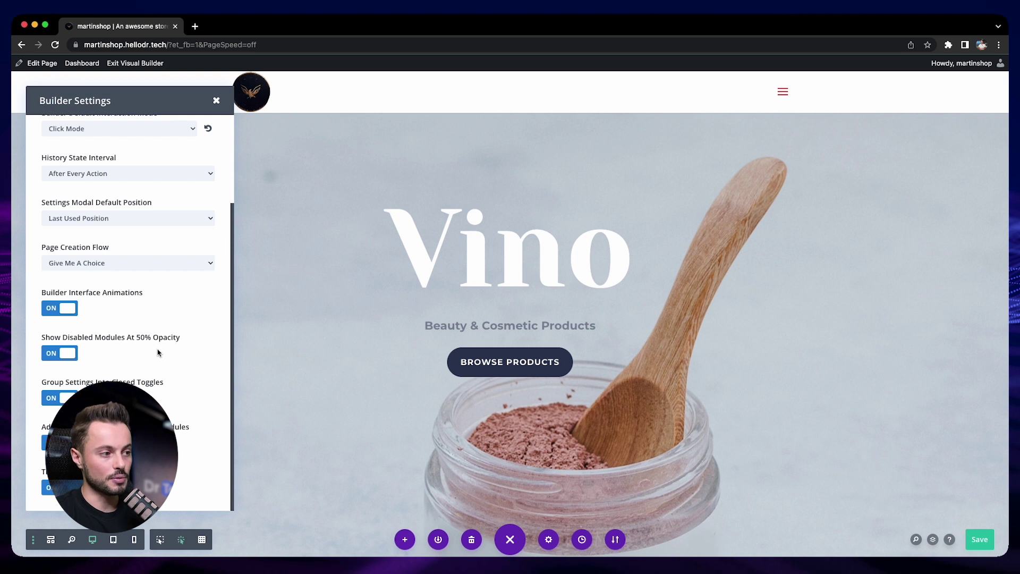
{"action": "left_click", "coordinate": [72, 359]}
{"action": "left_click", "coordinate": [72, 360]}
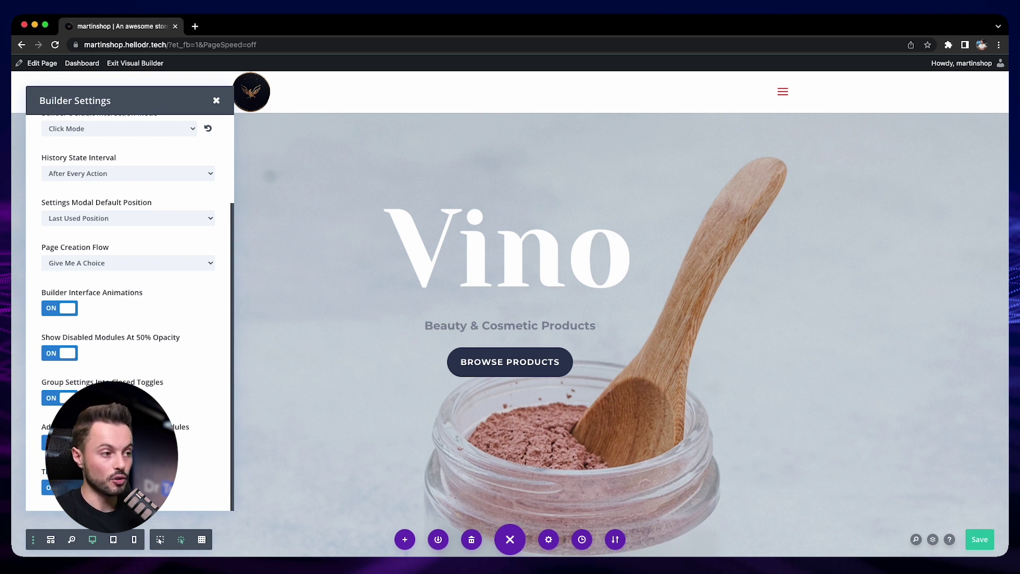
Close the builder settings, examine the collapsed option groups in the Call To Action's Content and Design settings, and close the module settings
{"action": "left_click", "coordinate": [216, 100]}
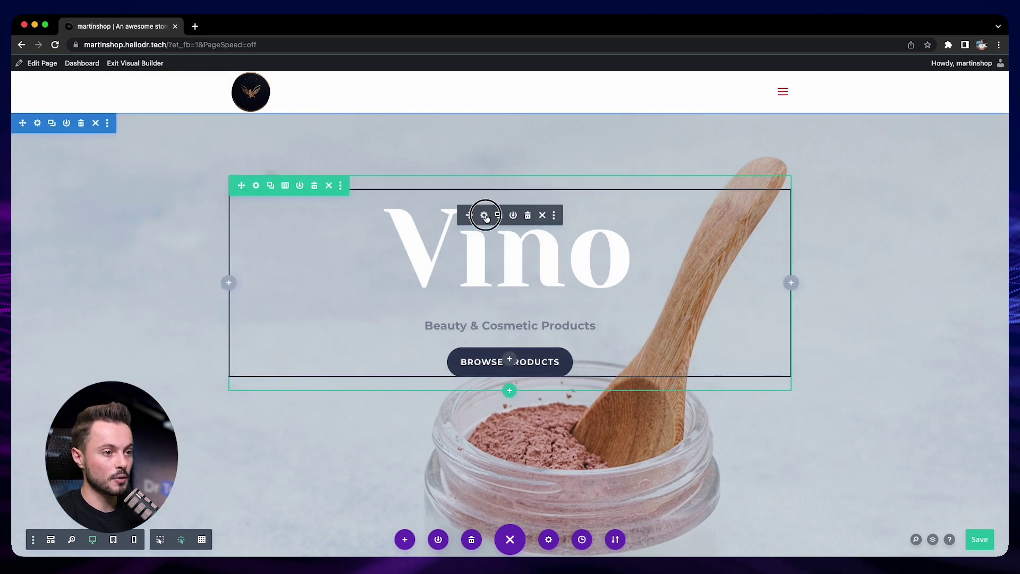
{"action": "left_click", "coordinate": [484, 214]}
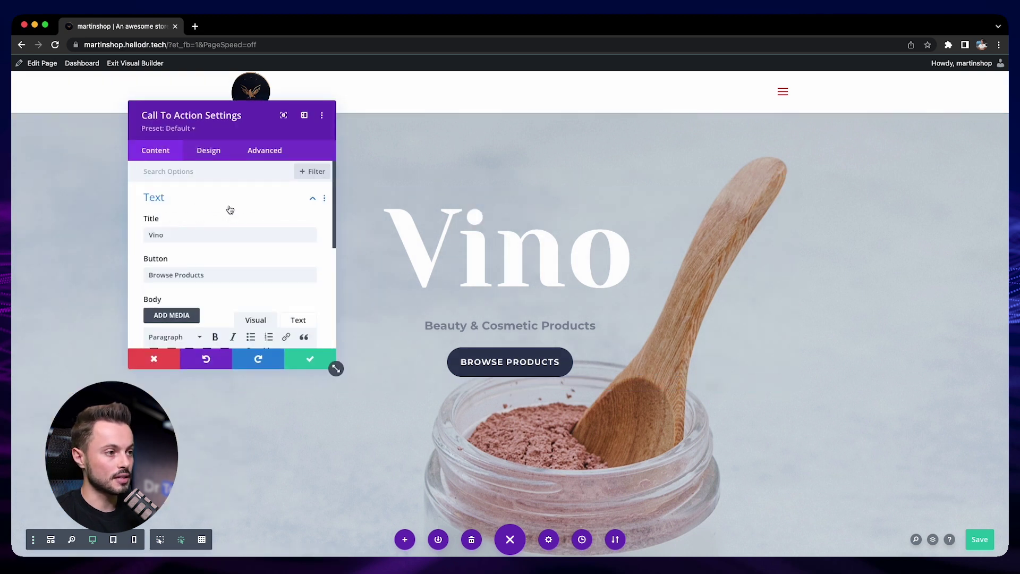
{"action": "scroll", "coordinate": [228, 209], "scroll_direction": "down", "scroll_amount": 5}
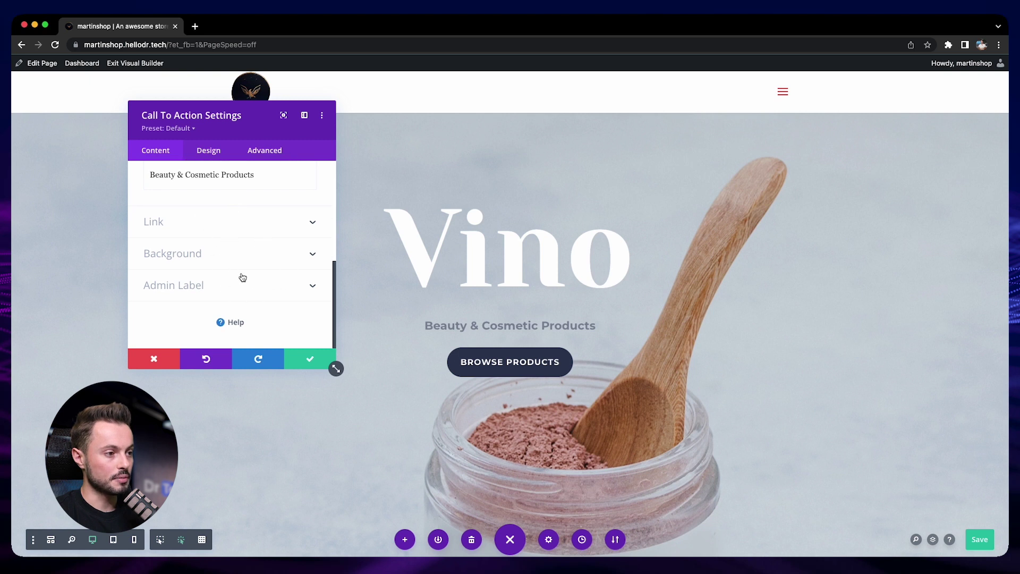
{"action": "left_click", "coordinate": [220, 157]}
{"action": "scroll", "coordinate": [246, 206], "scroll_direction": "down", "scroll_amount": 1}
{"action": "scroll", "coordinate": [245, 206], "scroll_direction": "down", "scroll_amount": 5}
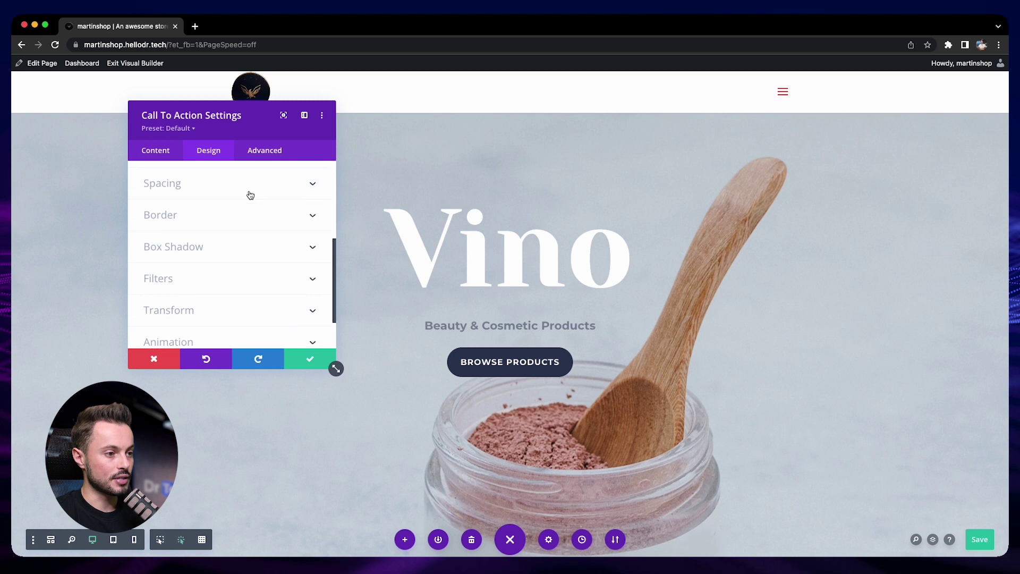
{"action": "left_click", "coordinate": [154, 359]}
Turn off Group Settings Into Closed Toggles in the builder settings and examine the Call To Action's expanded Content and Design options
{"action": "left_click", "coordinate": [33, 539]}
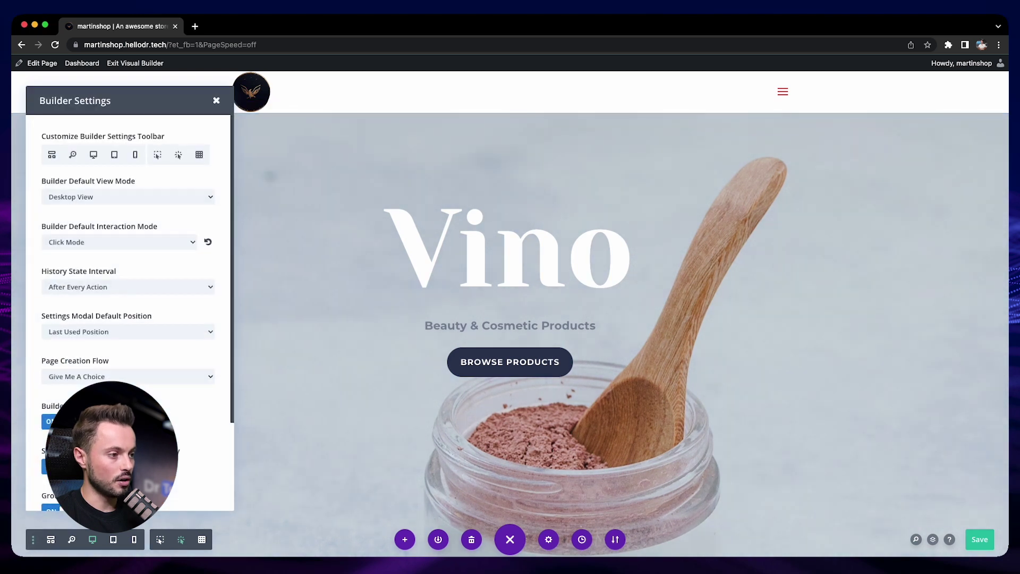
{"action": "left_click", "coordinate": [353, 448]}
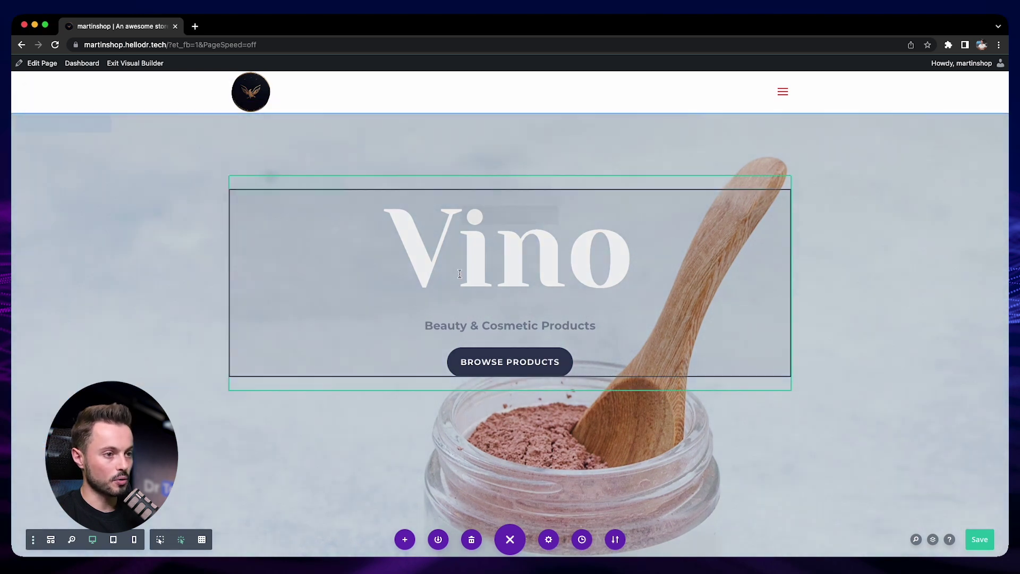
{"action": "left_click", "coordinate": [481, 229]}
{"action": "left_click", "coordinate": [483, 217]}
{"action": "scroll", "coordinate": [265, 262], "scroll_direction": "down", "scroll_amount": 10}
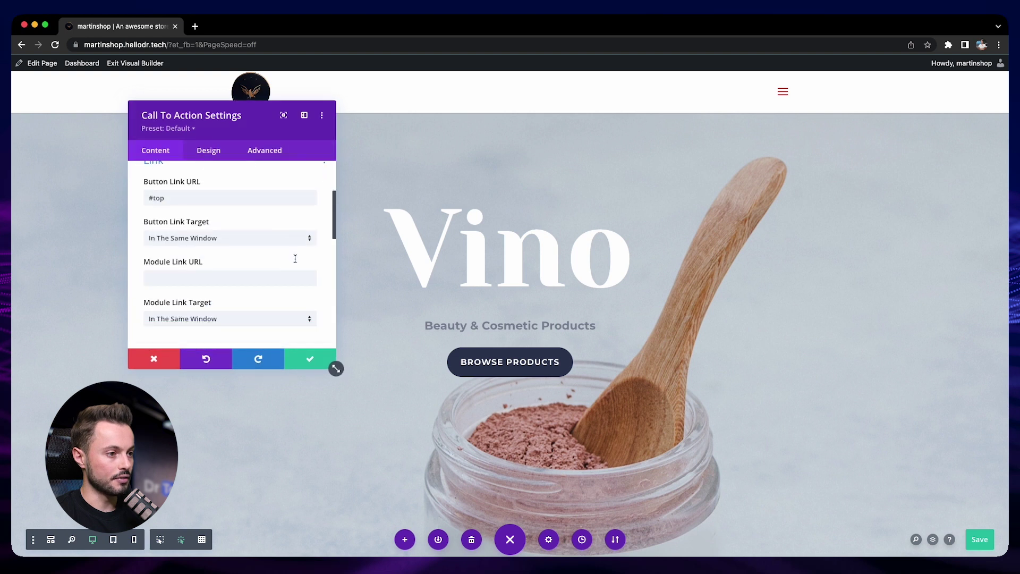
{"action": "scroll", "coordinate": [223, 263], "scroll_direction": "down", "scroll_amount": 3}
{"action": "left_click", "coordinate": [209, 151]}
{"action": "scroll", "coordinate": [260, 207], "scroll_direction": "down", "scroll_amount": 1}
{"action": "scroll", "coordinate": [269, 219], "scroll_direction": "down", "scroll_amount": 10}
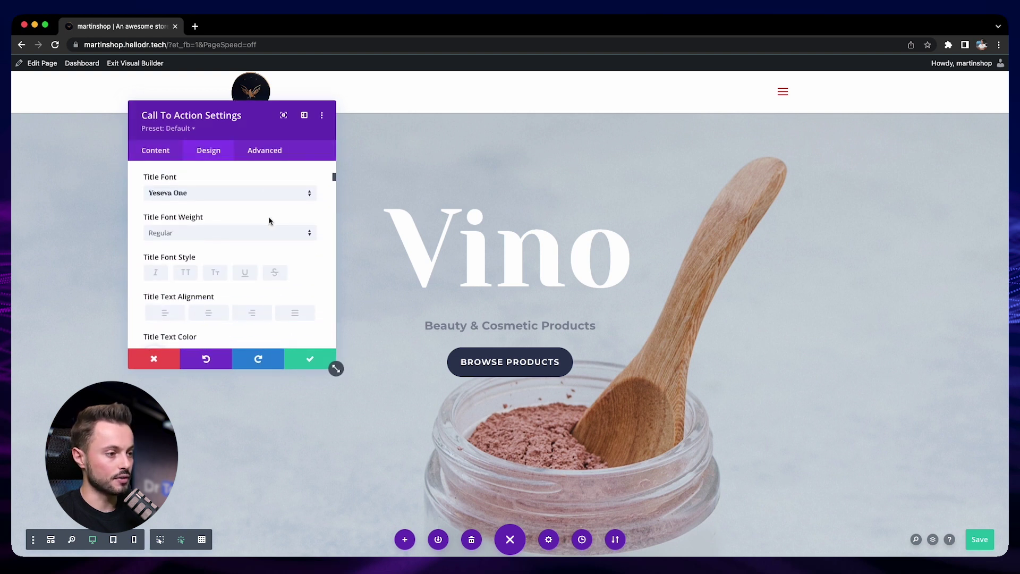
{"action": "scroll", "coordinate": [271, 219], "scroll_direction": "down", "scroll_amount": 6}
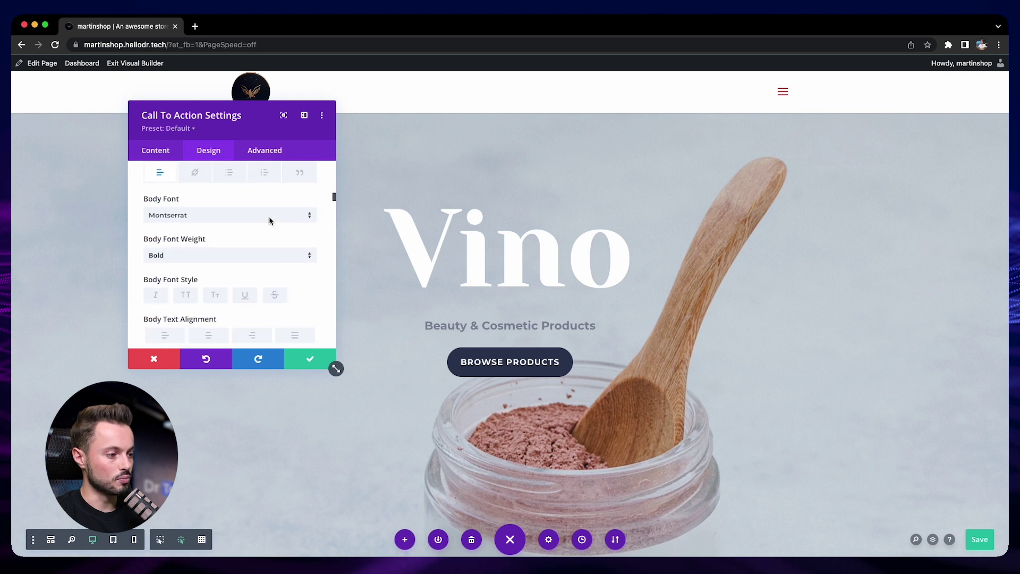
{"action": "left_click", "coordinate": [154, 358]}
Turn Group Settings Into Closed Toggles back on in the builder settings and save the page
{"action": "left_click", "coordinate": [33, 540]}
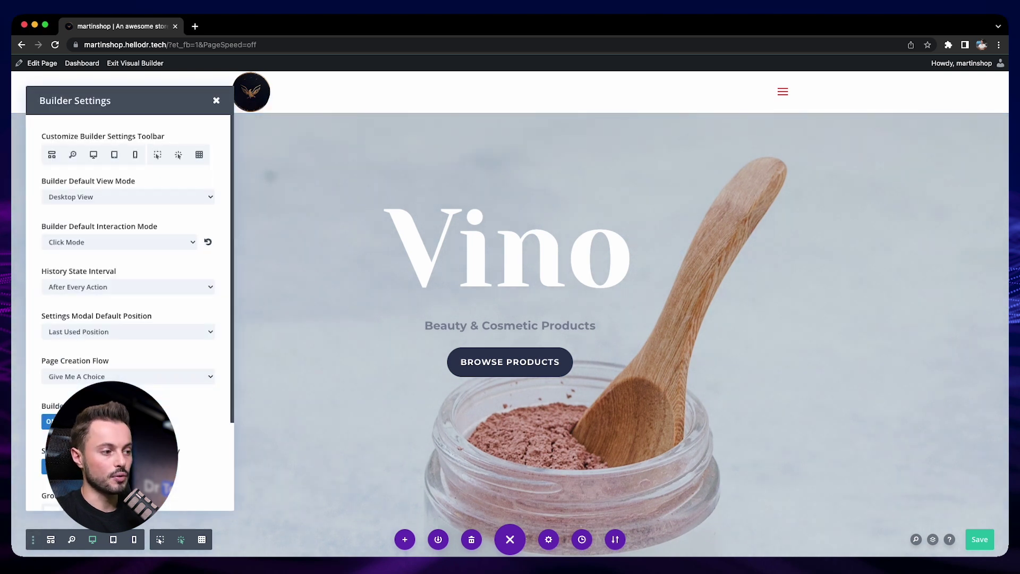
{"action": "scroll", "coordinate": [131, 319], "scroll_direction": "down", "scroll_amount": 2}
{"action": "scroll", "coordinate": [211, 452], "scroll_direction": "down", "scroll_amount": 2}
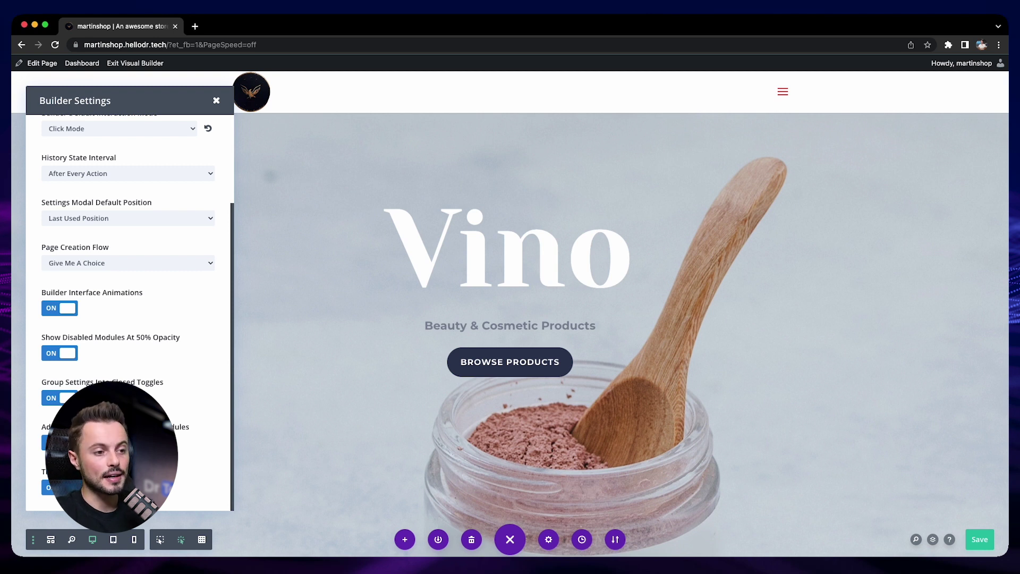
{"action": "key", "text": "super+s"}
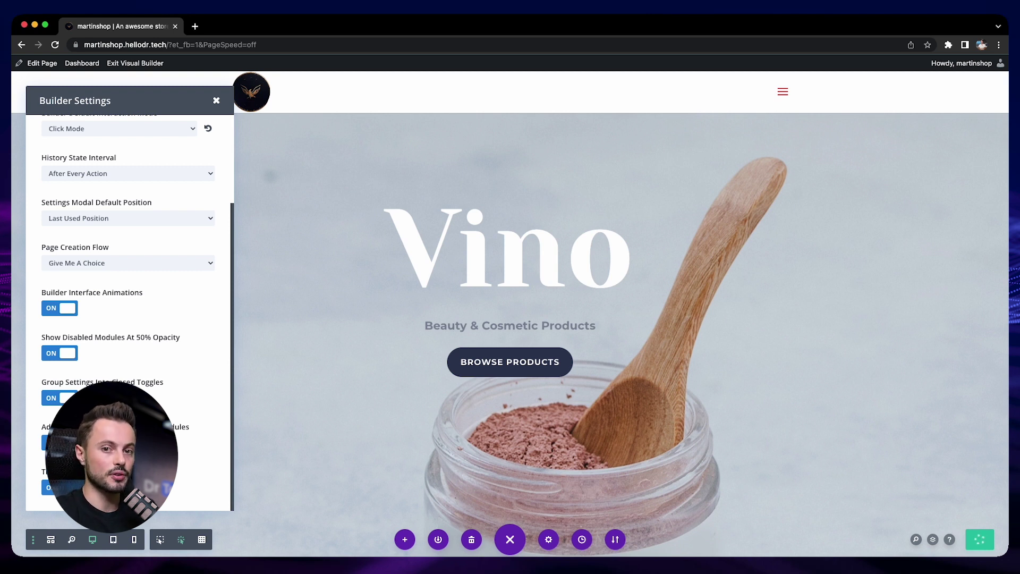